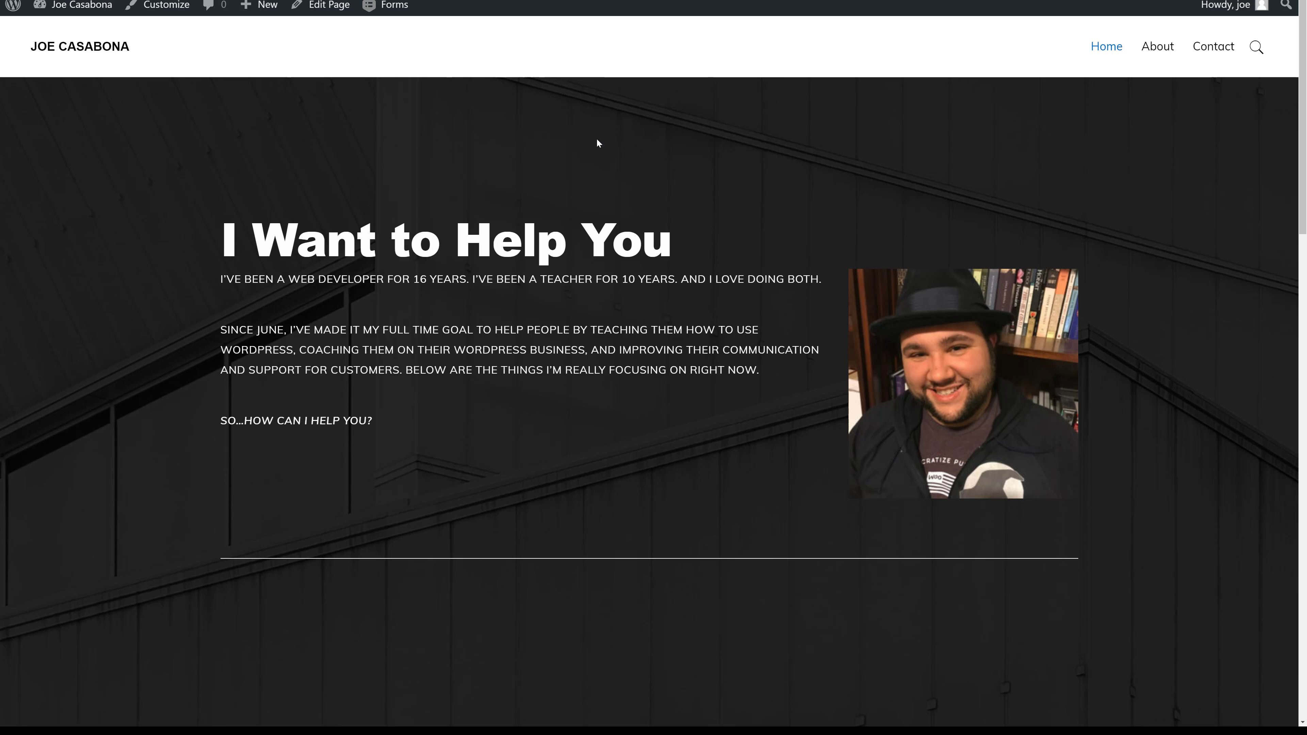
Go to the WordPress admin dashboard.
scroll(624, 199, "down", 10)
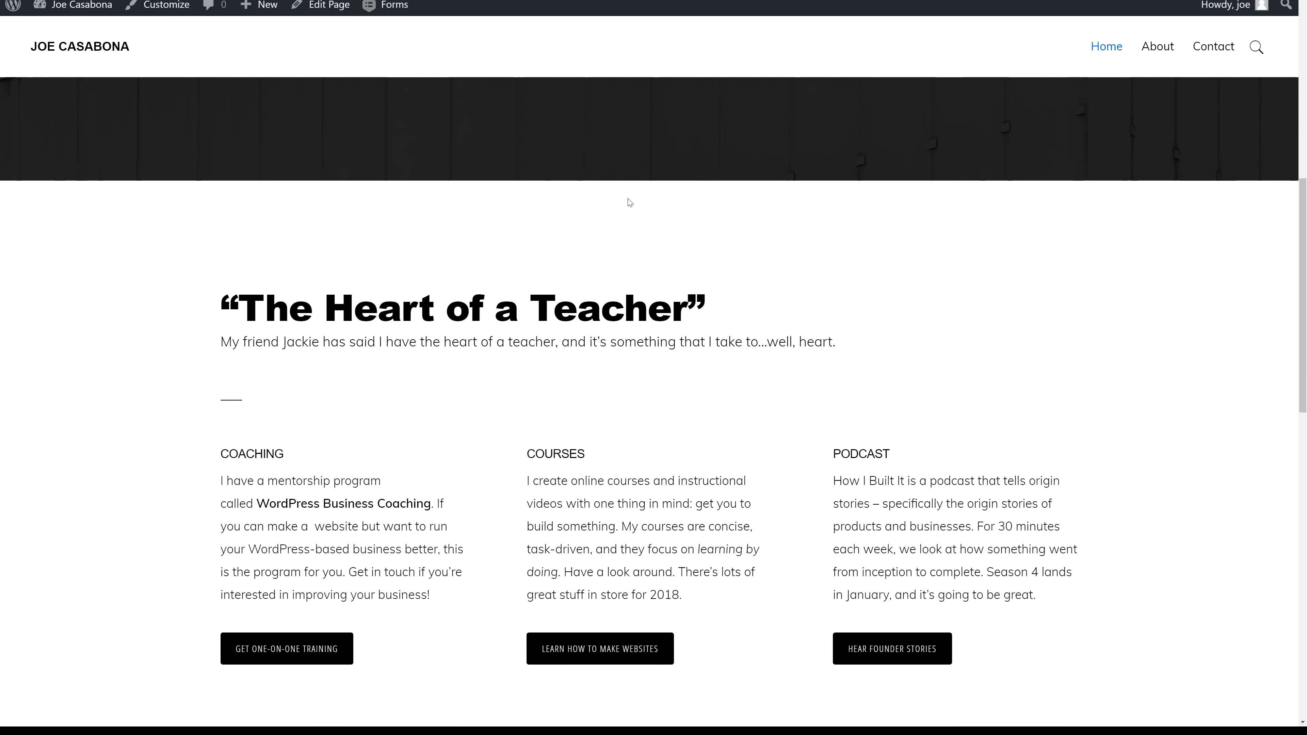
scroll(630, 202, "down", 12)
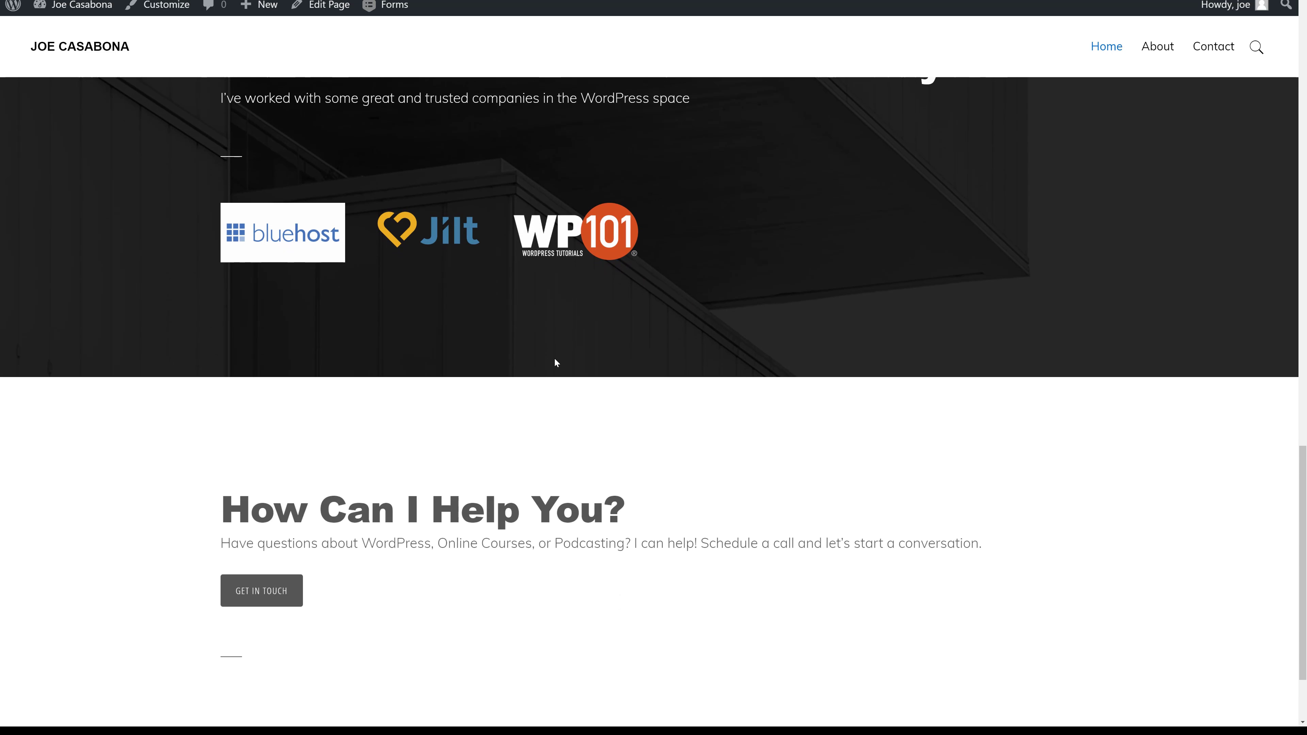
scroll(555, 360, "up", 14)
scroll(556, 361, "up", 8)
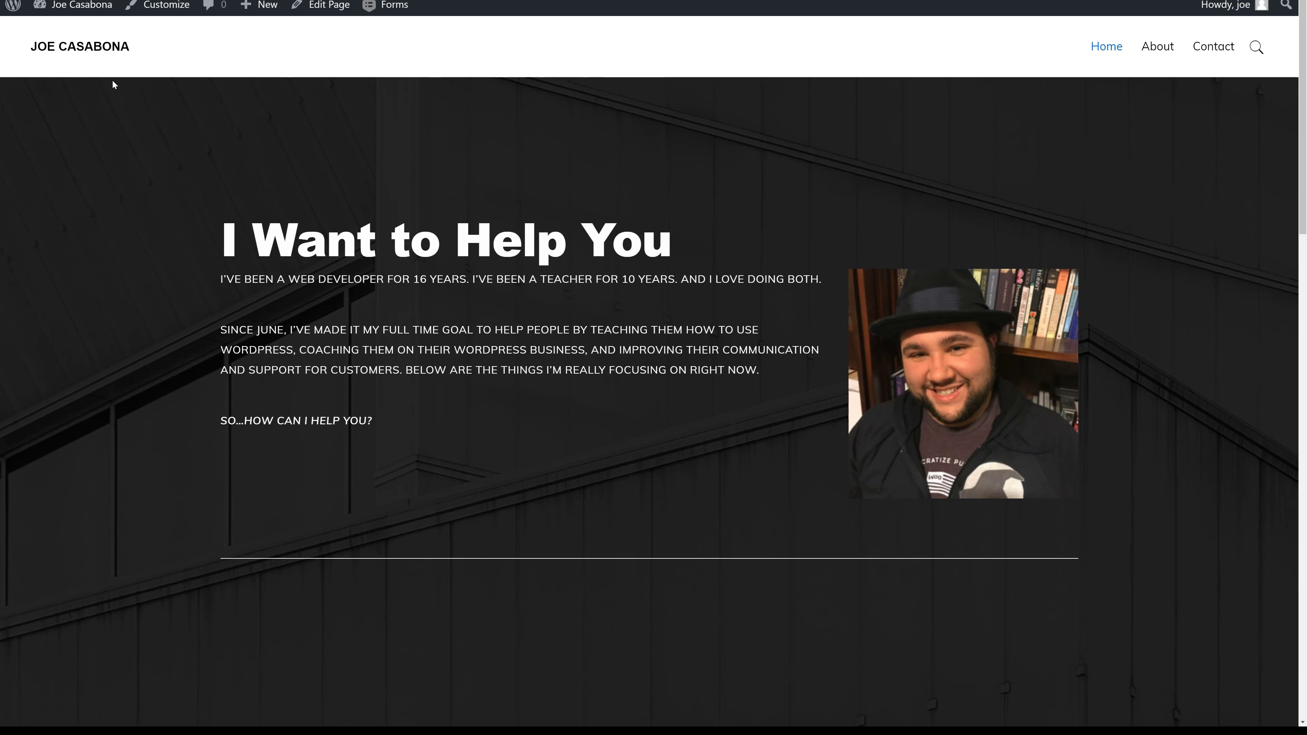
mouse_move(82, 7)
left_click(81, 32)
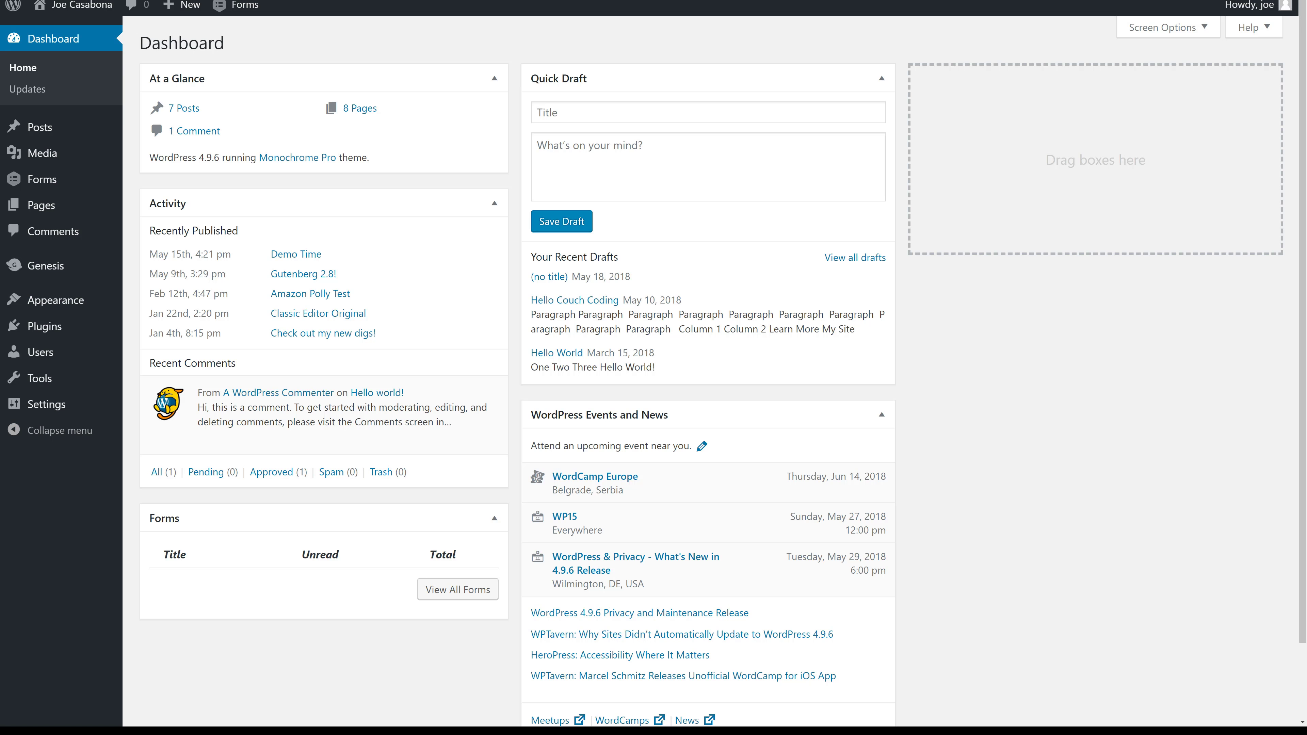
Browse Plugins > Add New > Upload Plugin, then bring up the Gravity Forms list.
mouse_move(68, 190)
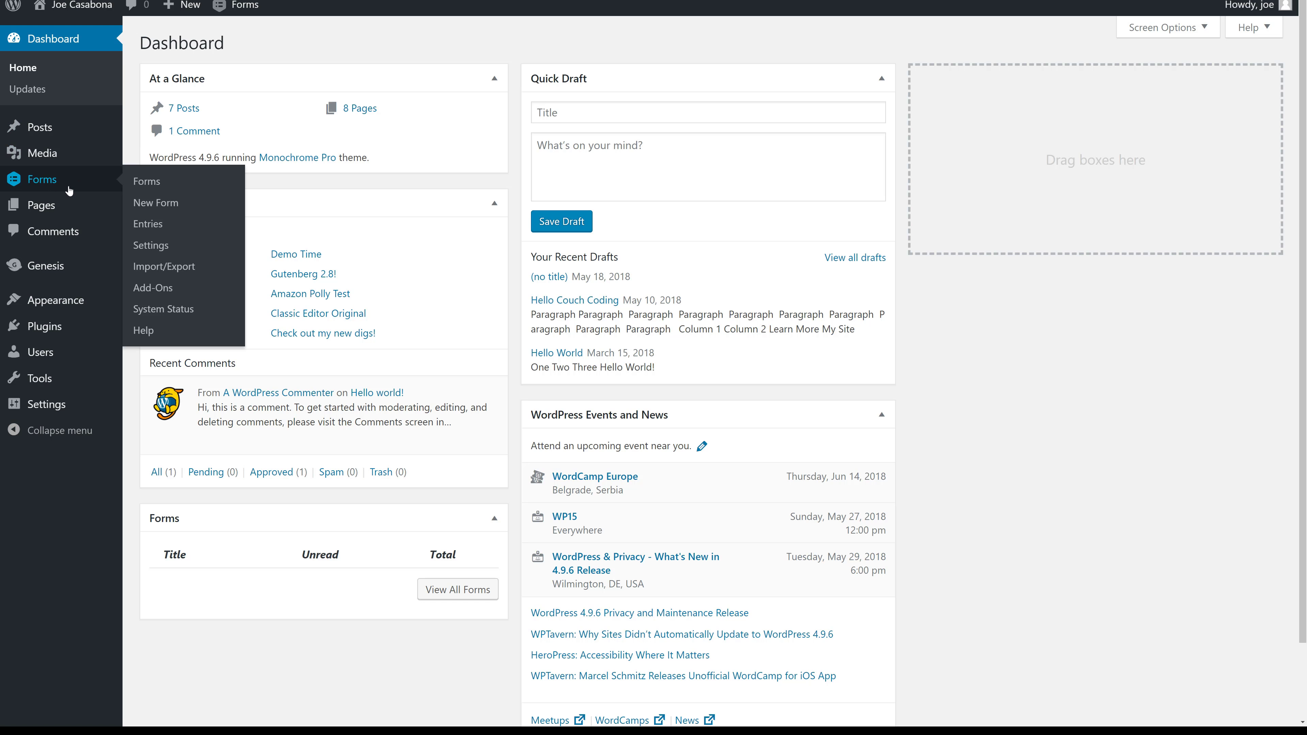
left_click(45, 328)
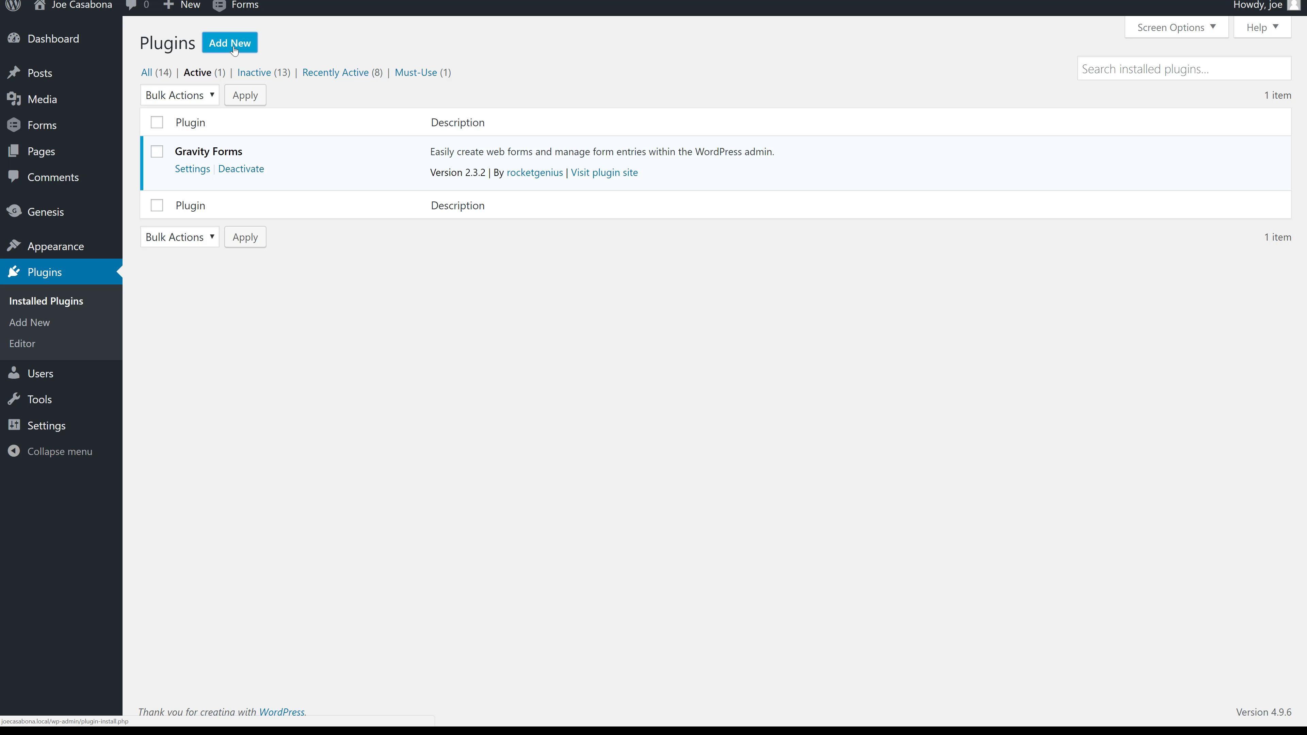
left_click(224, 49)
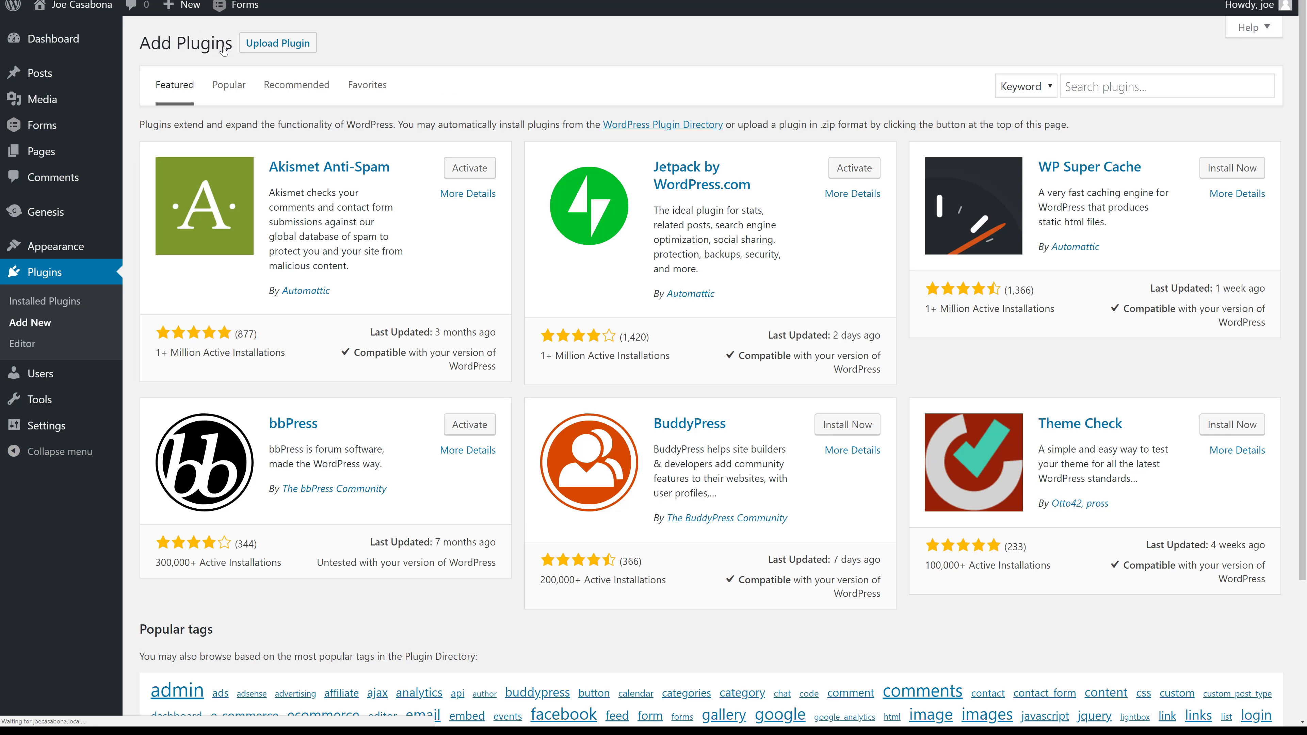
left_click(297, 49)
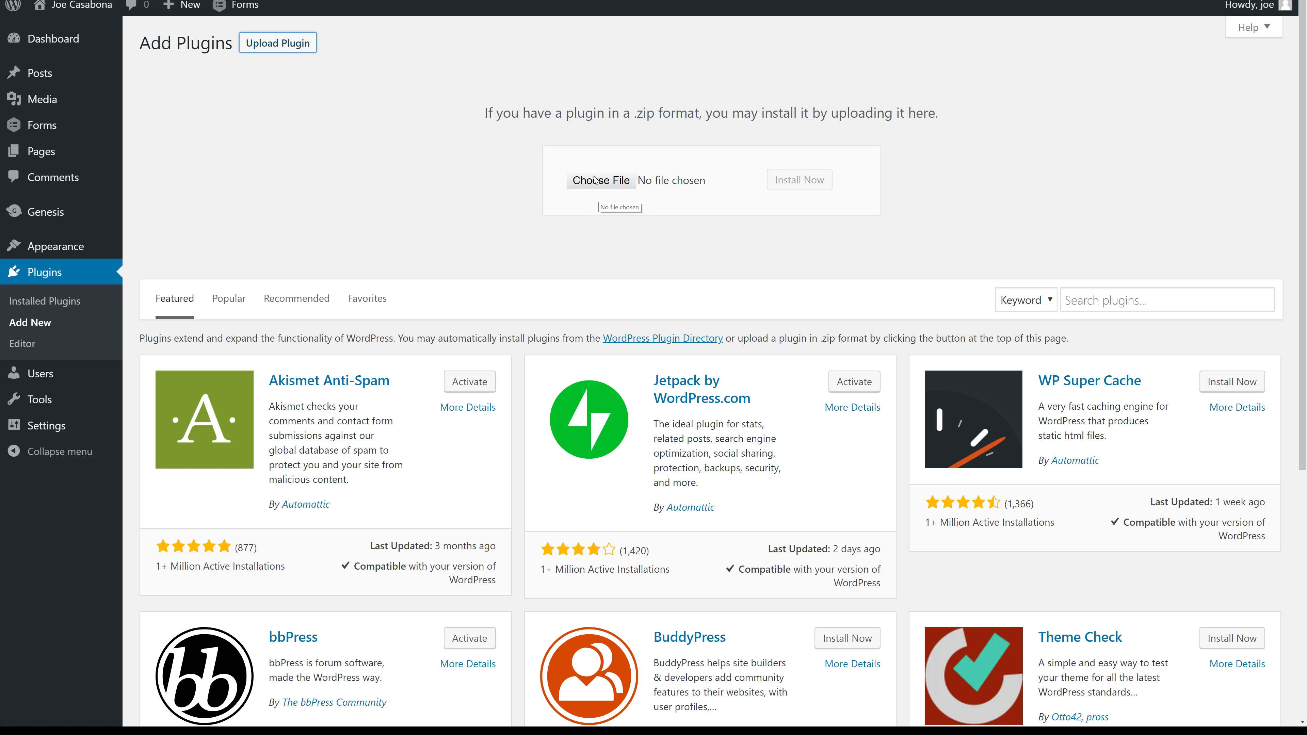
left_click(51, 125)
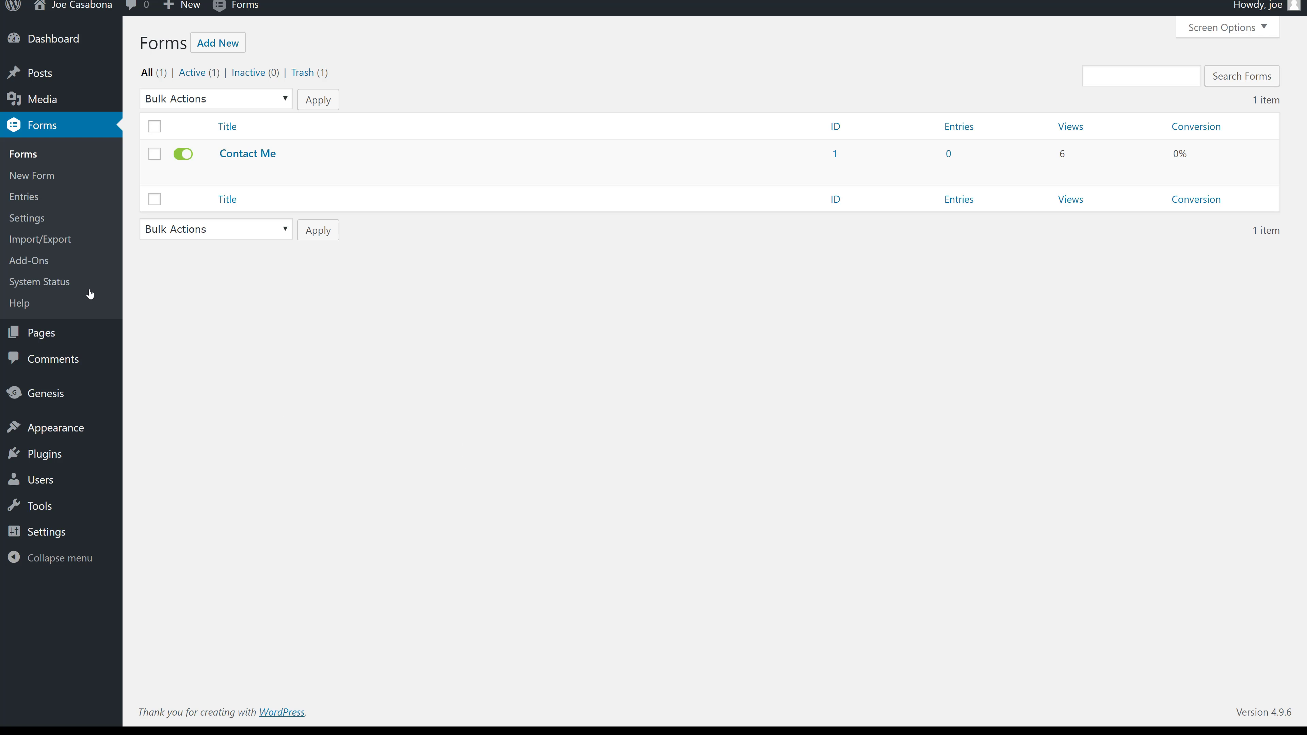
Set Output HTML5 to Yes in Gravity Forms general settings and save them.
left_click(24, 221)
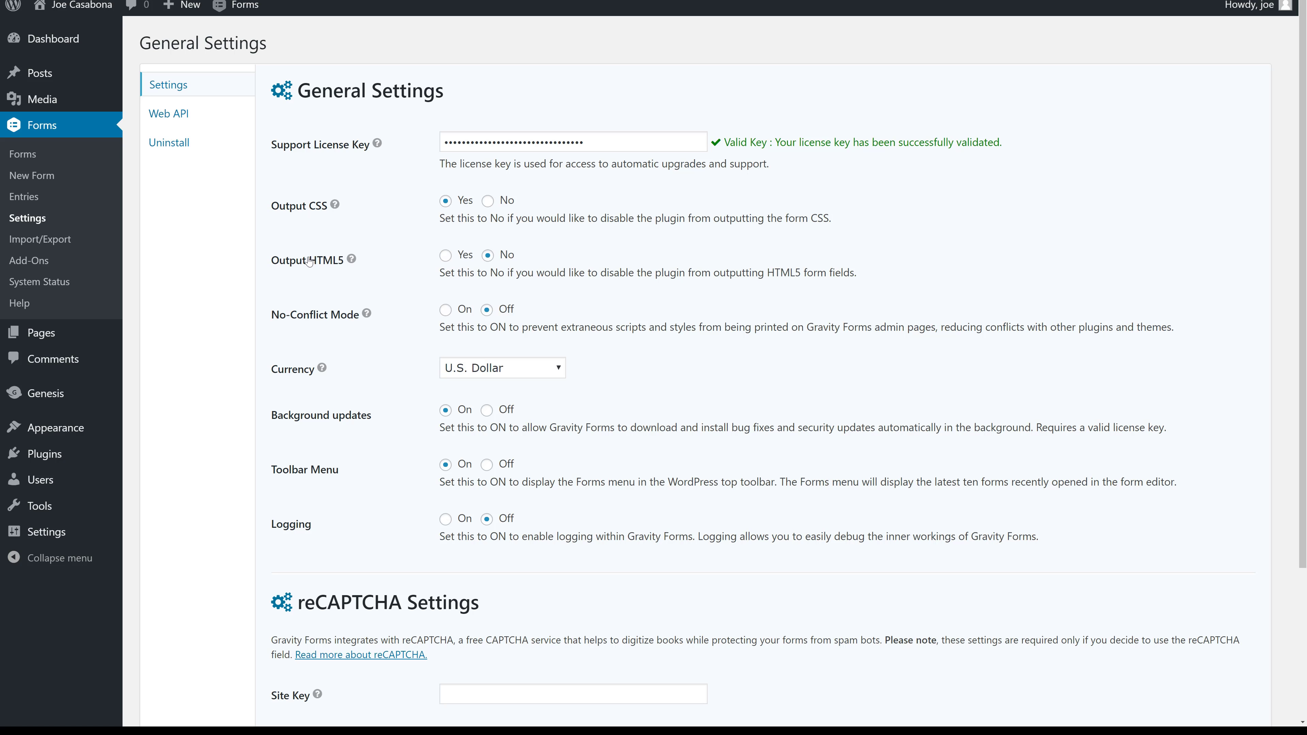
left_click(446, 256)
mouse_move(352, 259)
scroll(417, 377, "down", 4)
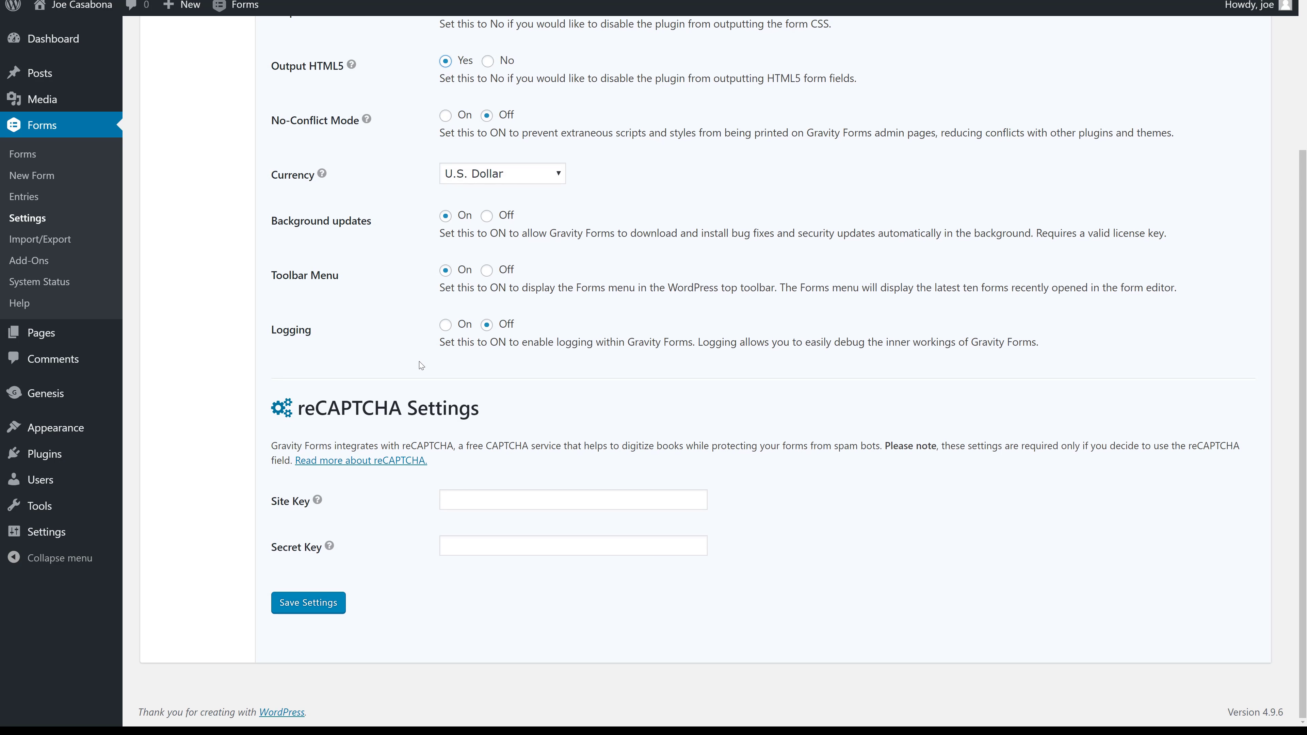
left_click(314, 603)
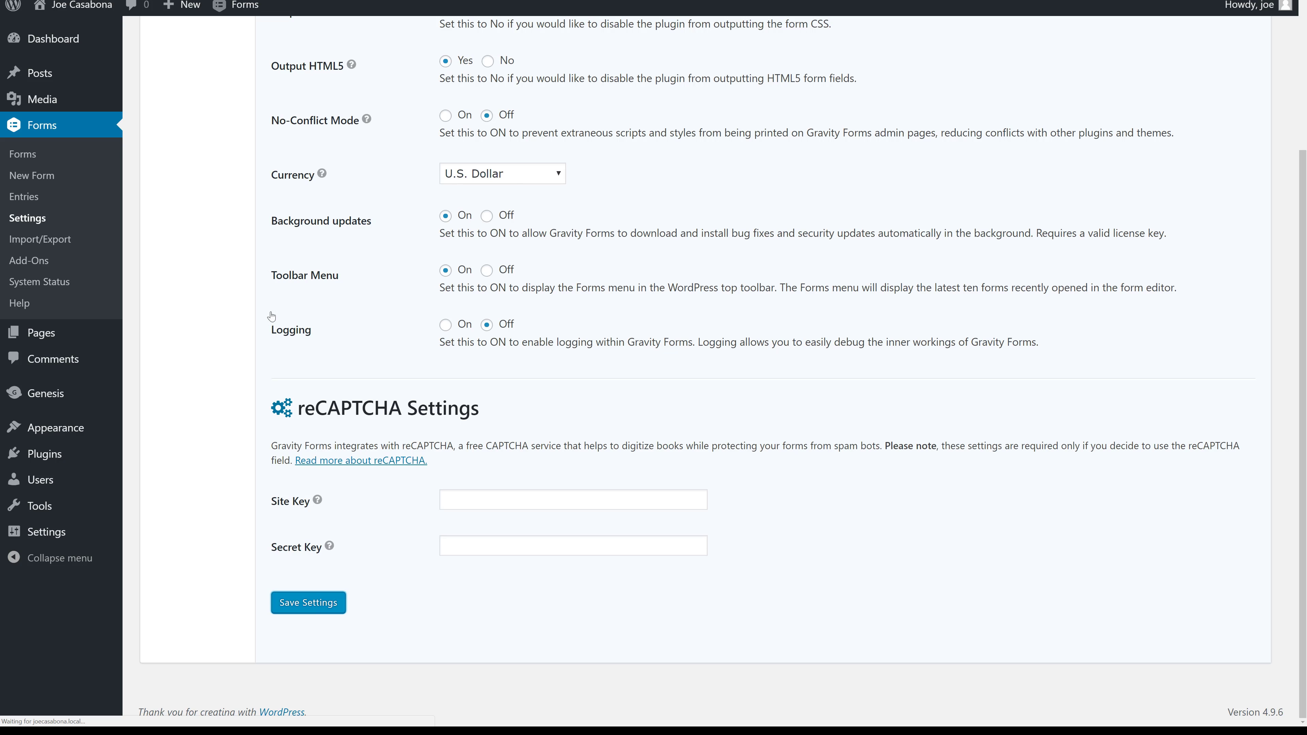
left_click(26, 178)
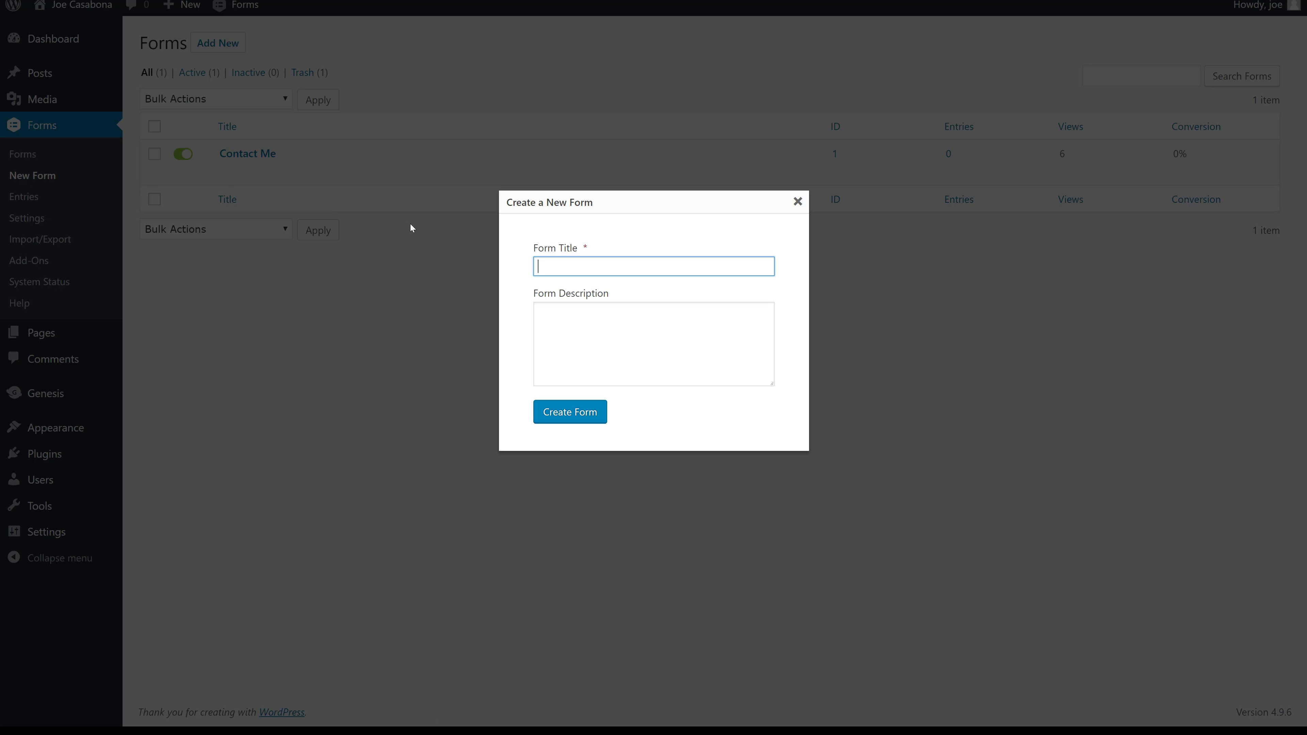
Create a new form titled 'Get in Touch'.
type("Get in Touch")
key("Return")
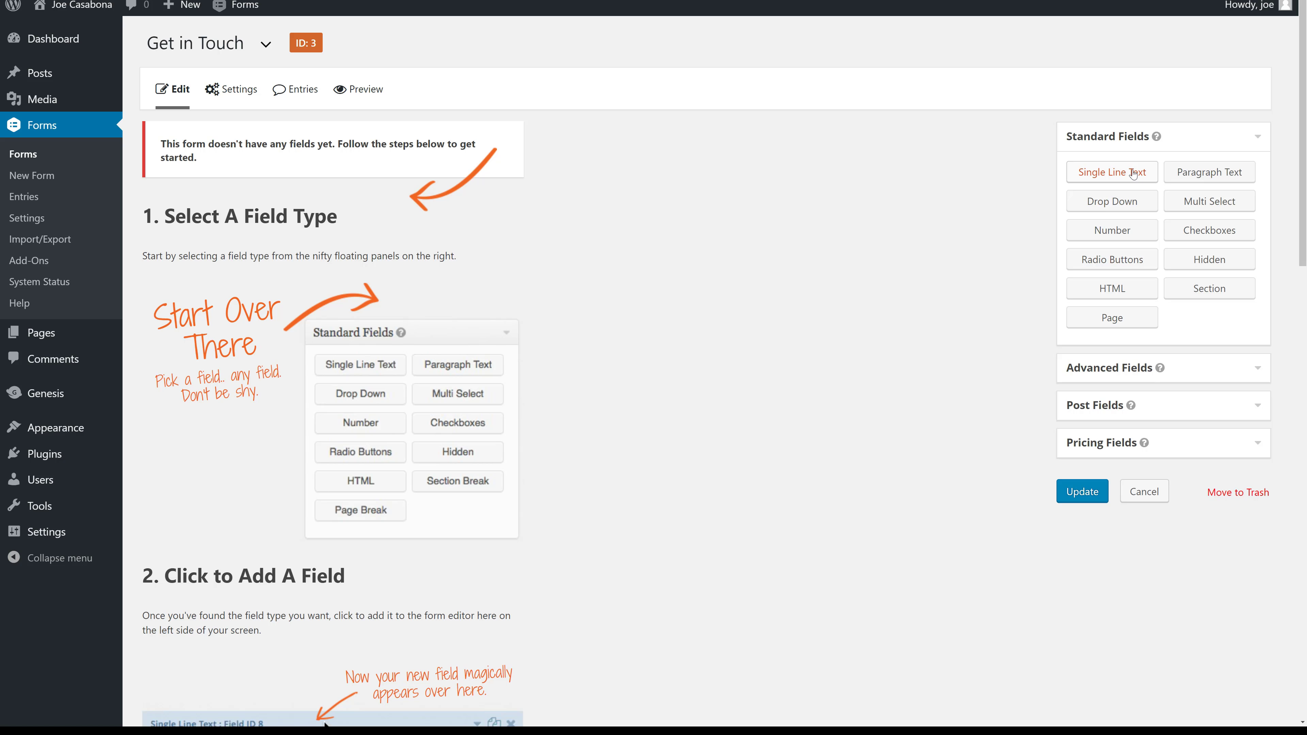
Browse the field panels and add a Name field from Advanced Fields.
left_click(1216, 369)
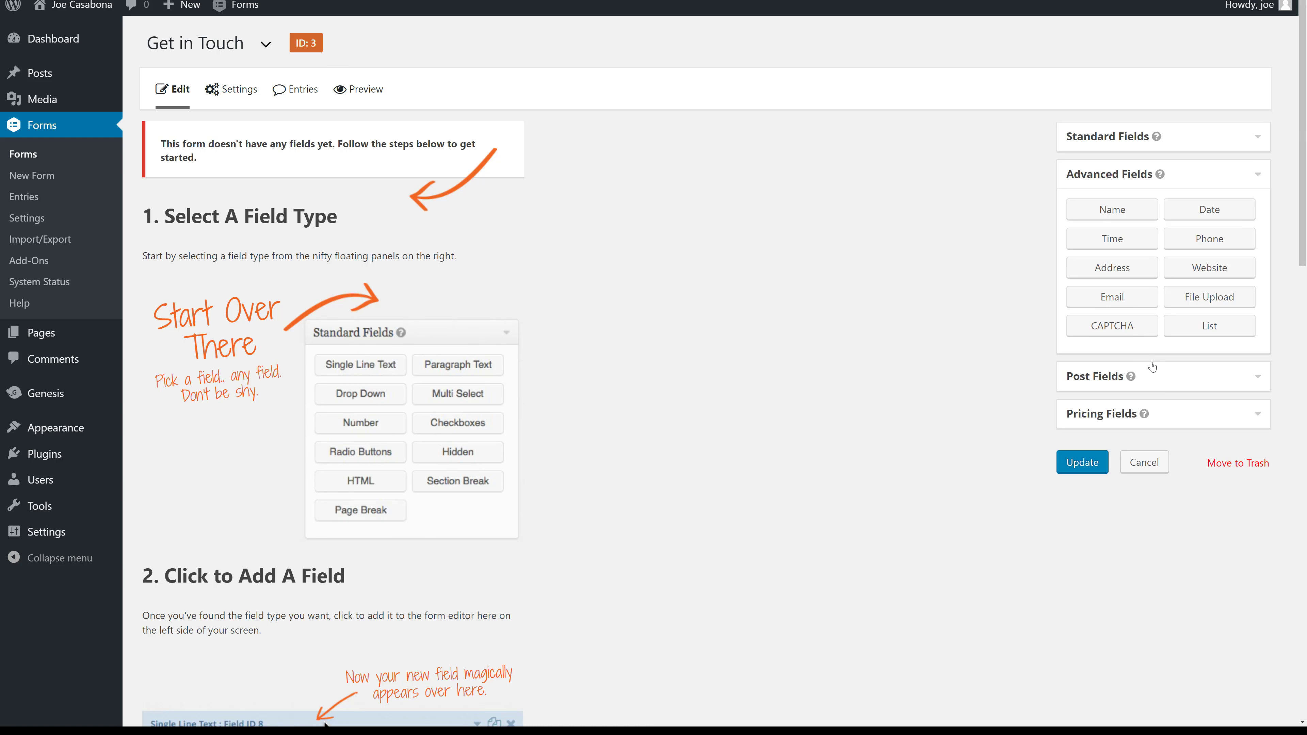
left_click(1157, 383)
left_click(1162, 387)
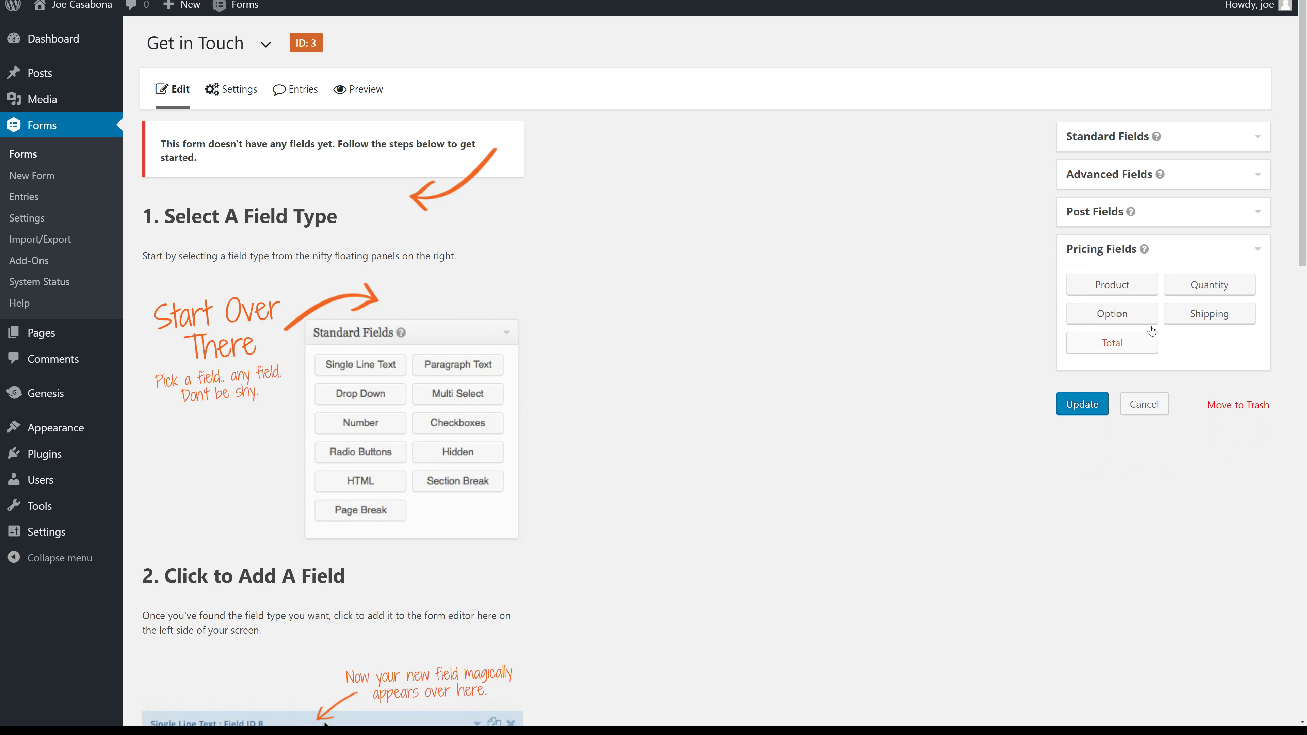
left_click(1170, 212)
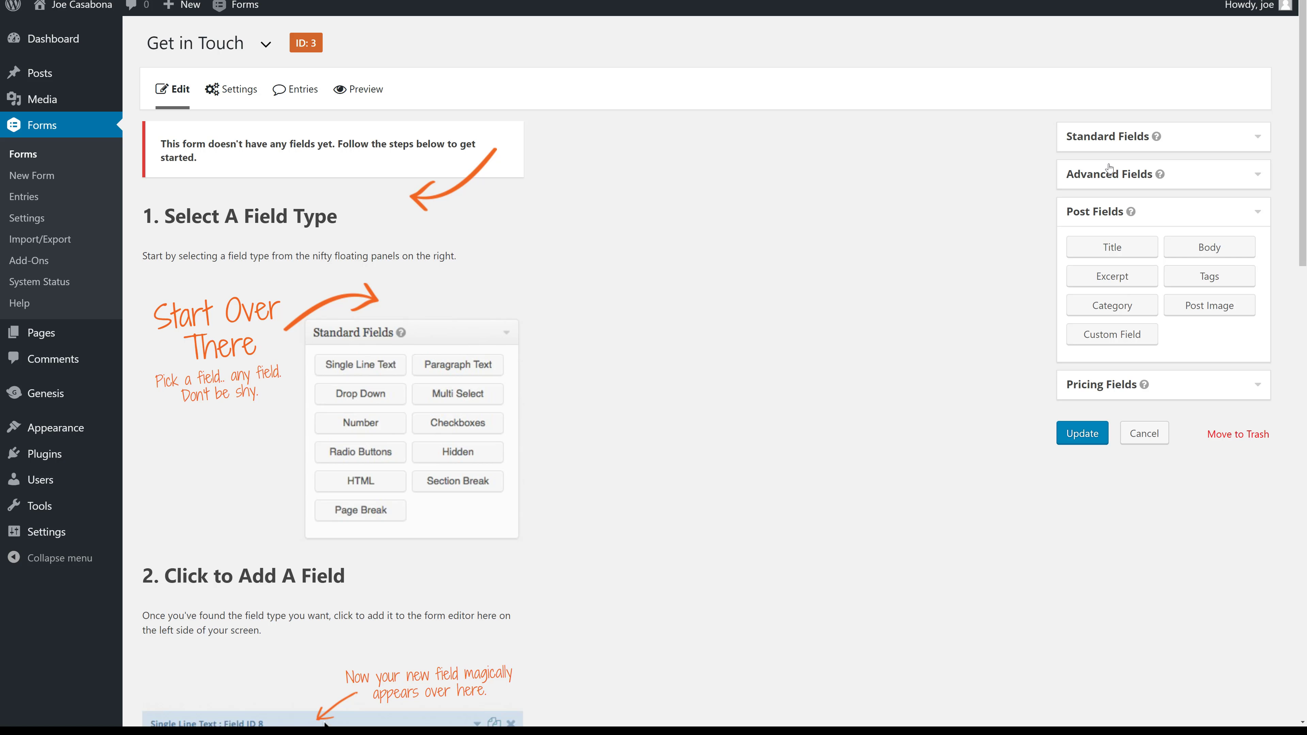
left_click(1181, 137)
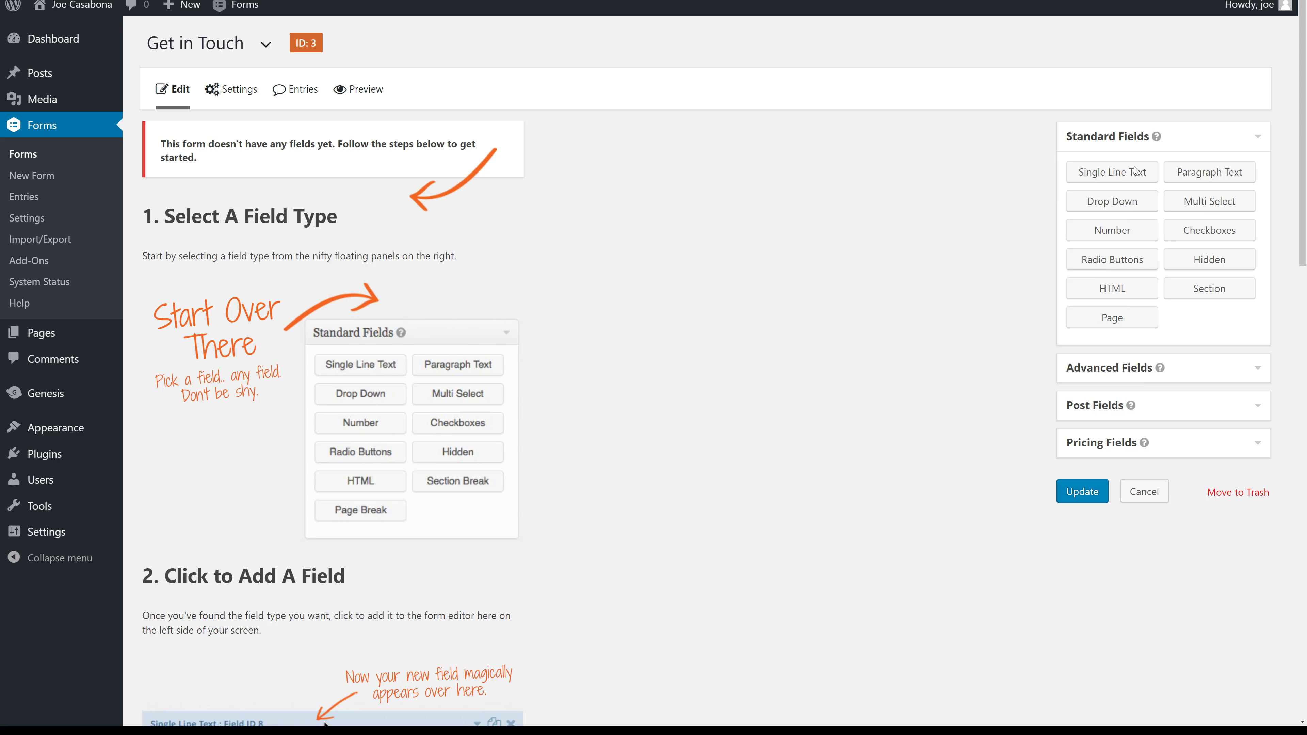
left_click(1183, 375)
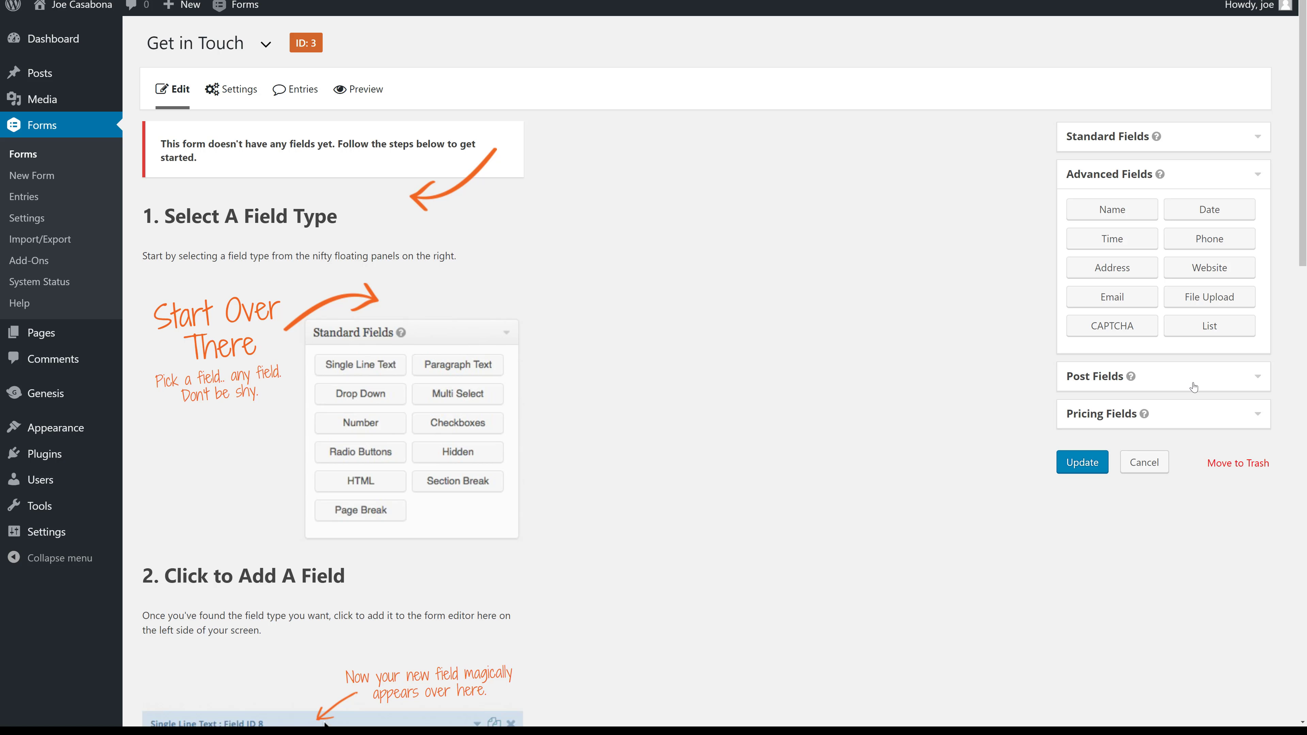
left_click(1102, 216)
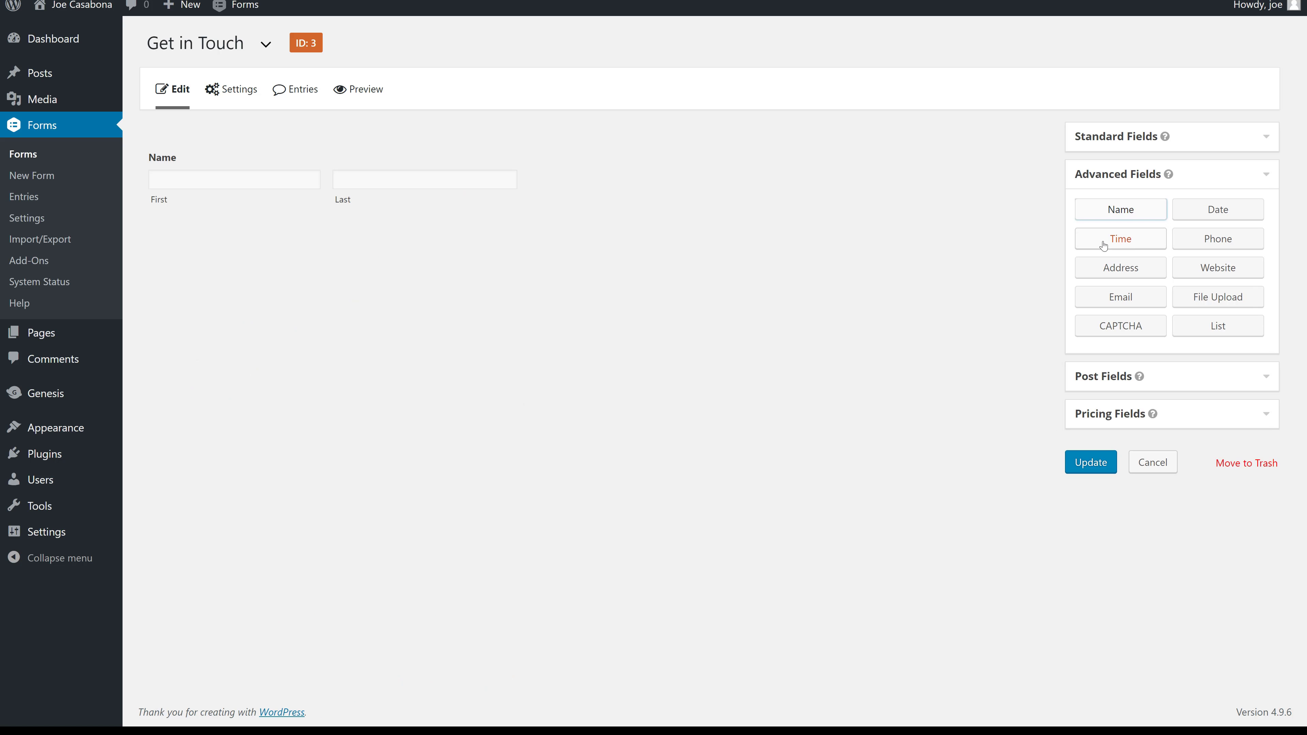
Hide the Name field's Last input, make it required, and sub-label First 'Full Name'.
mouse_move(417, 214)
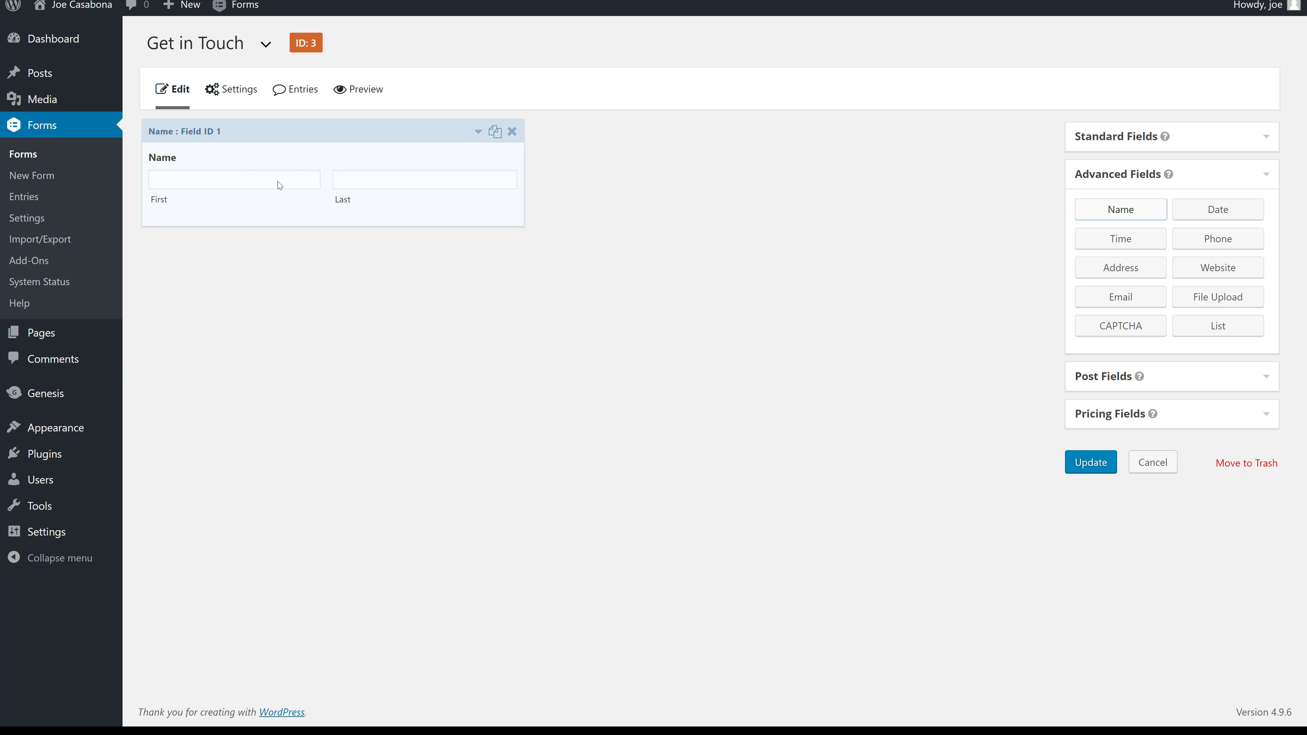
left_click(399, 157)
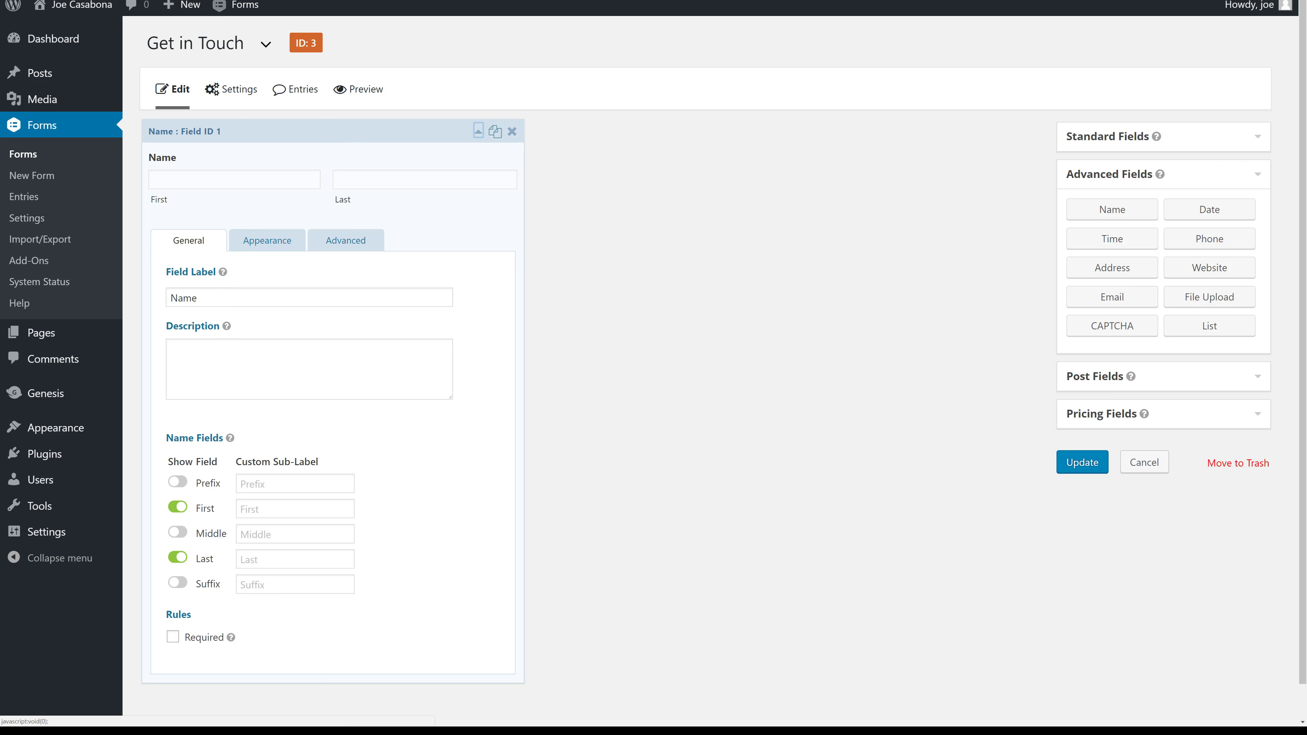
left_click(178, 558)
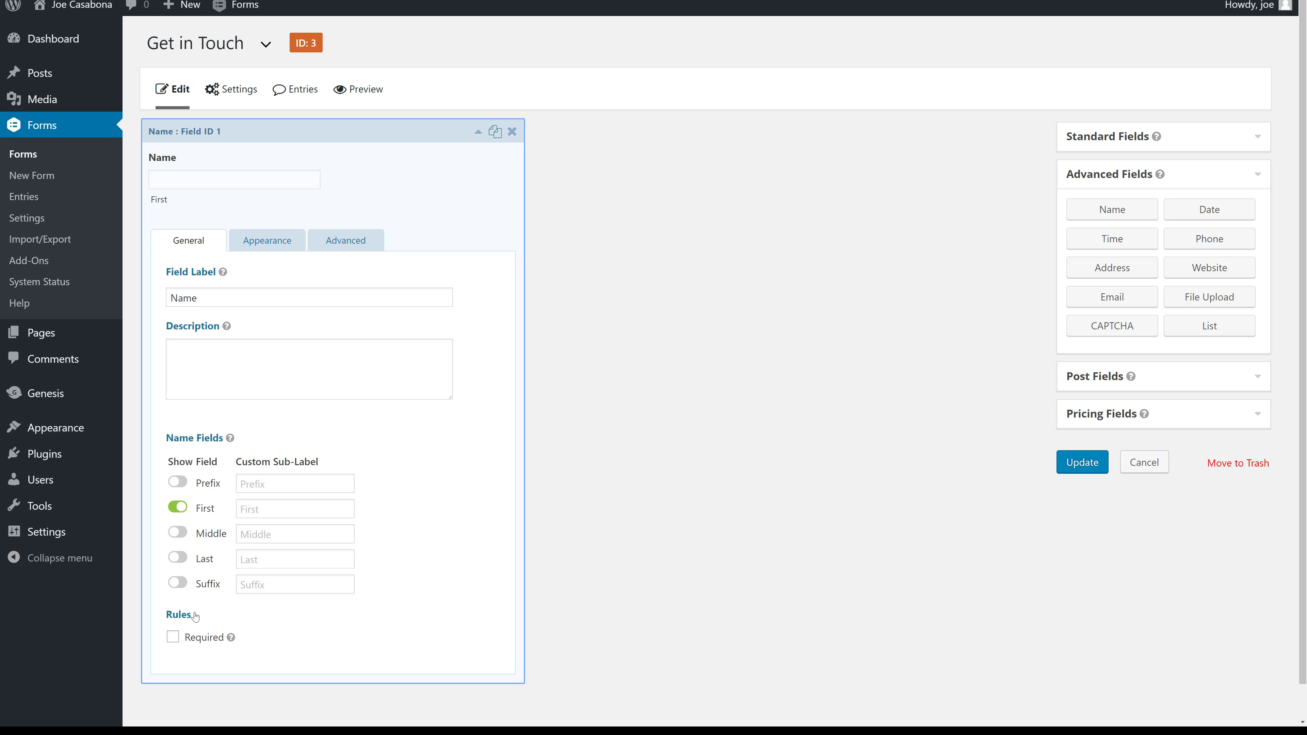
left_click(198, 637)
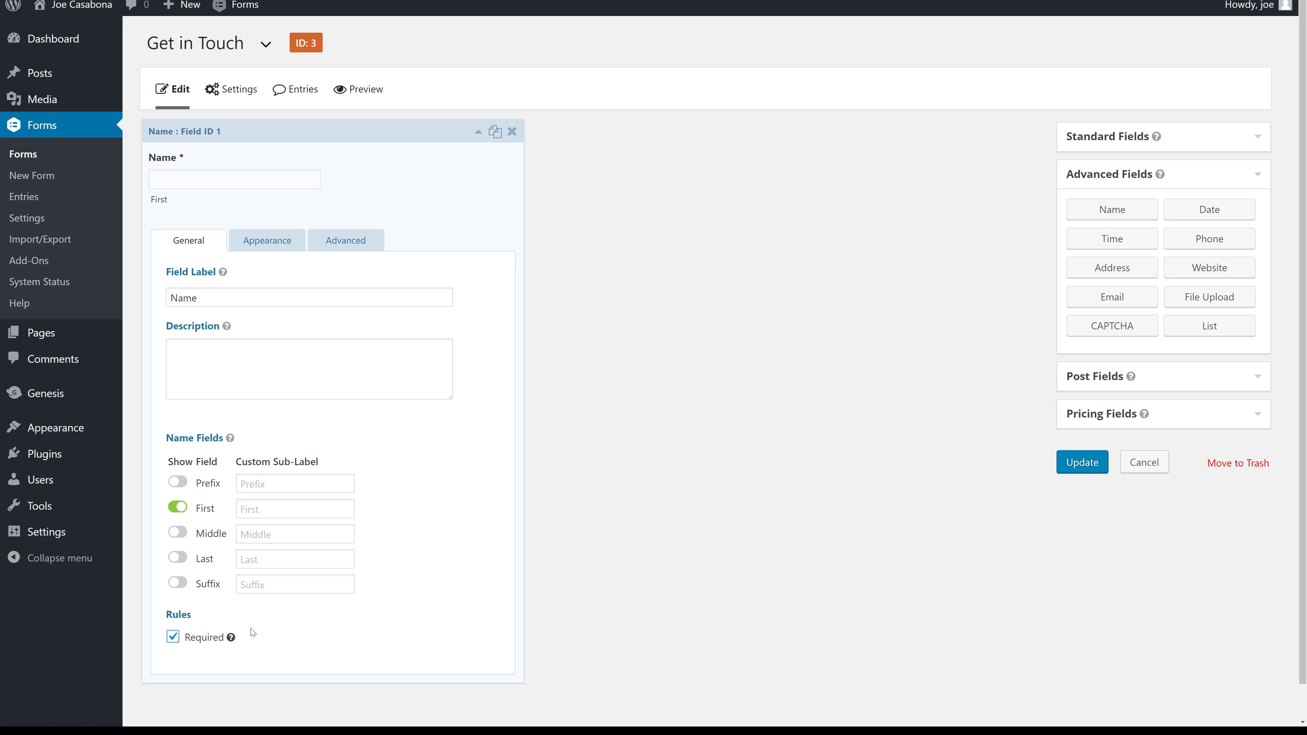
left_click(271, 245)
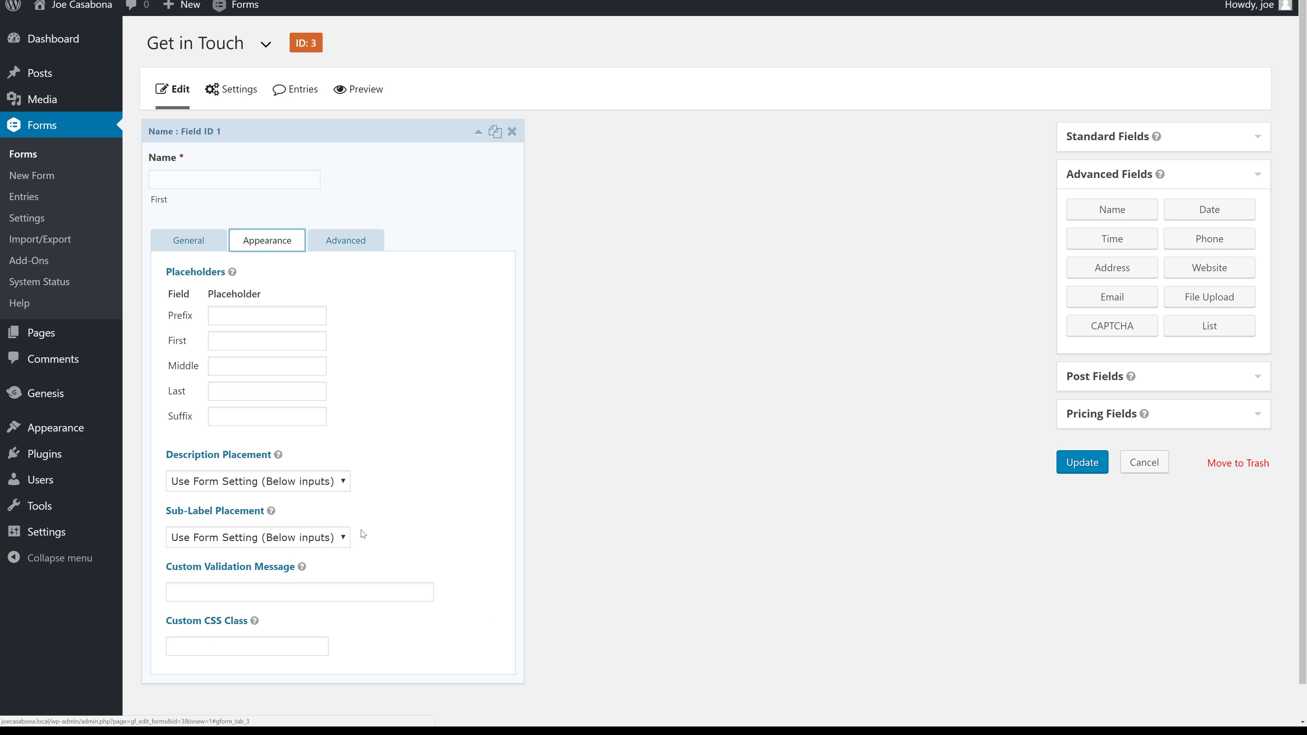
left_click(341, 245)
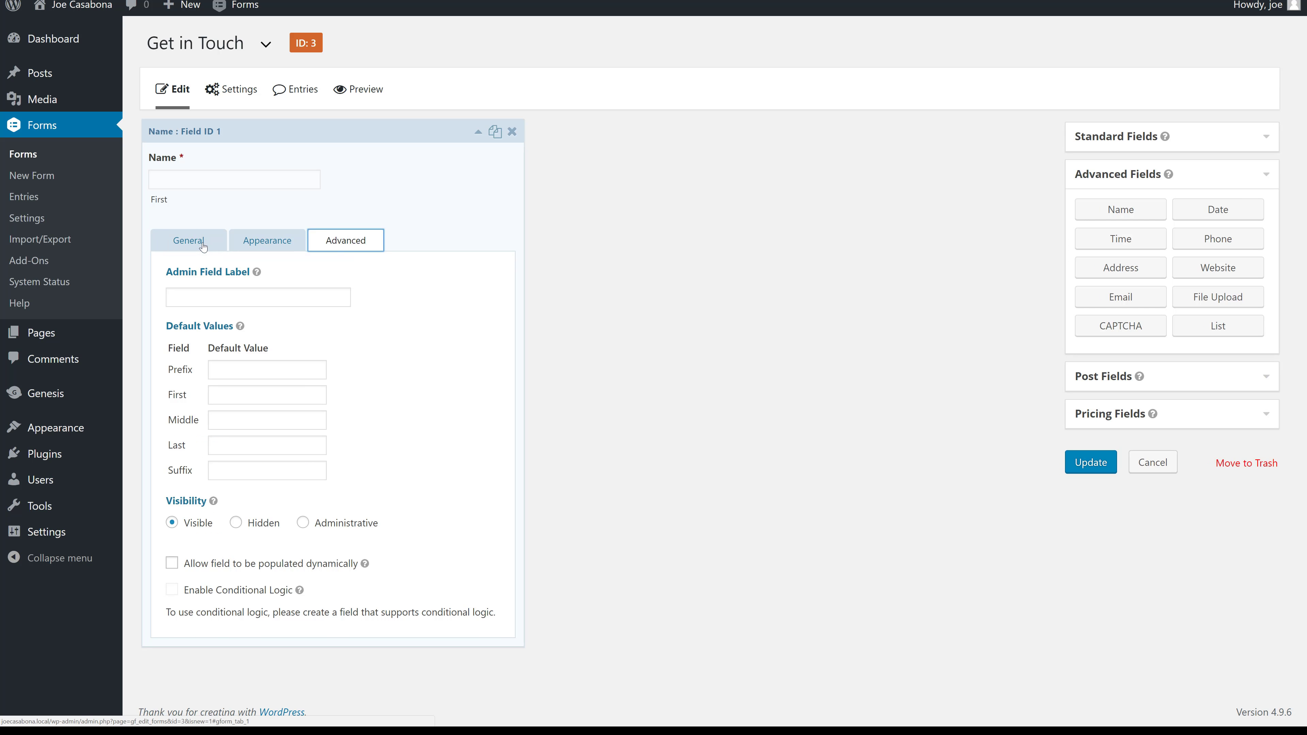
left_click(203, 246)
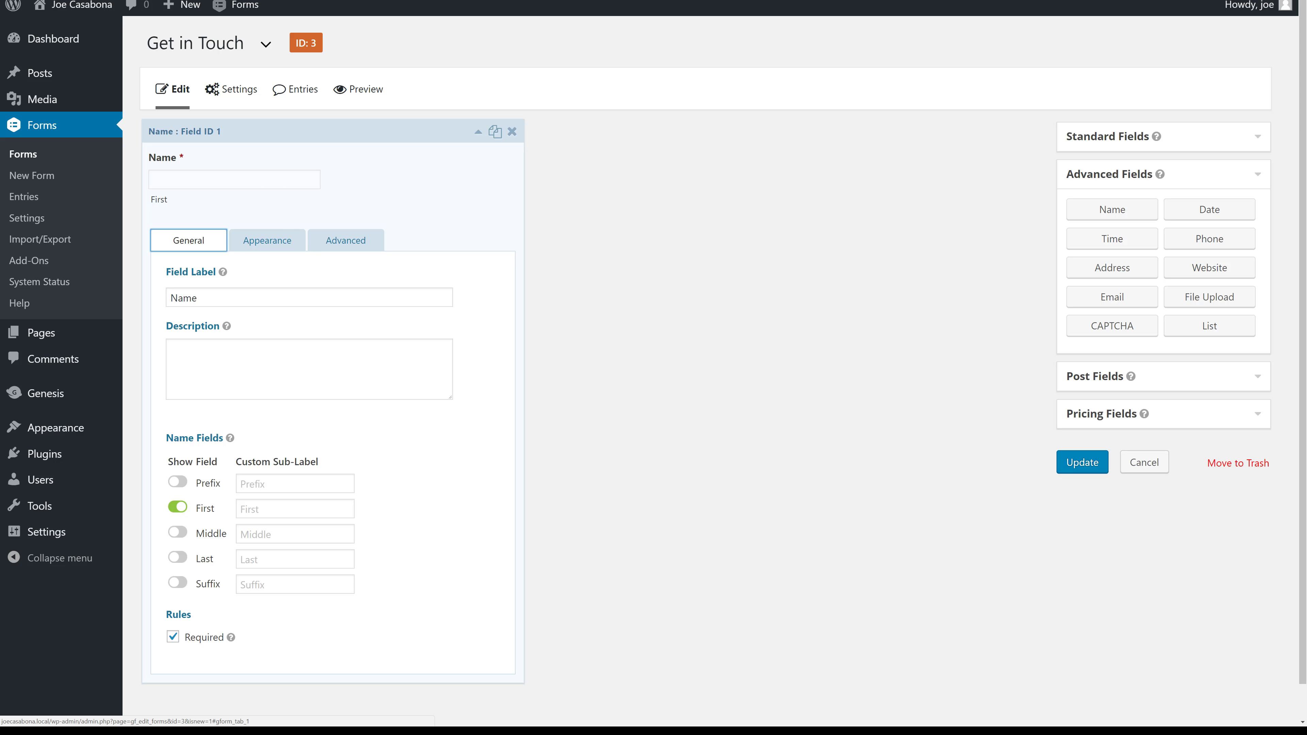
left_click(288, 508)
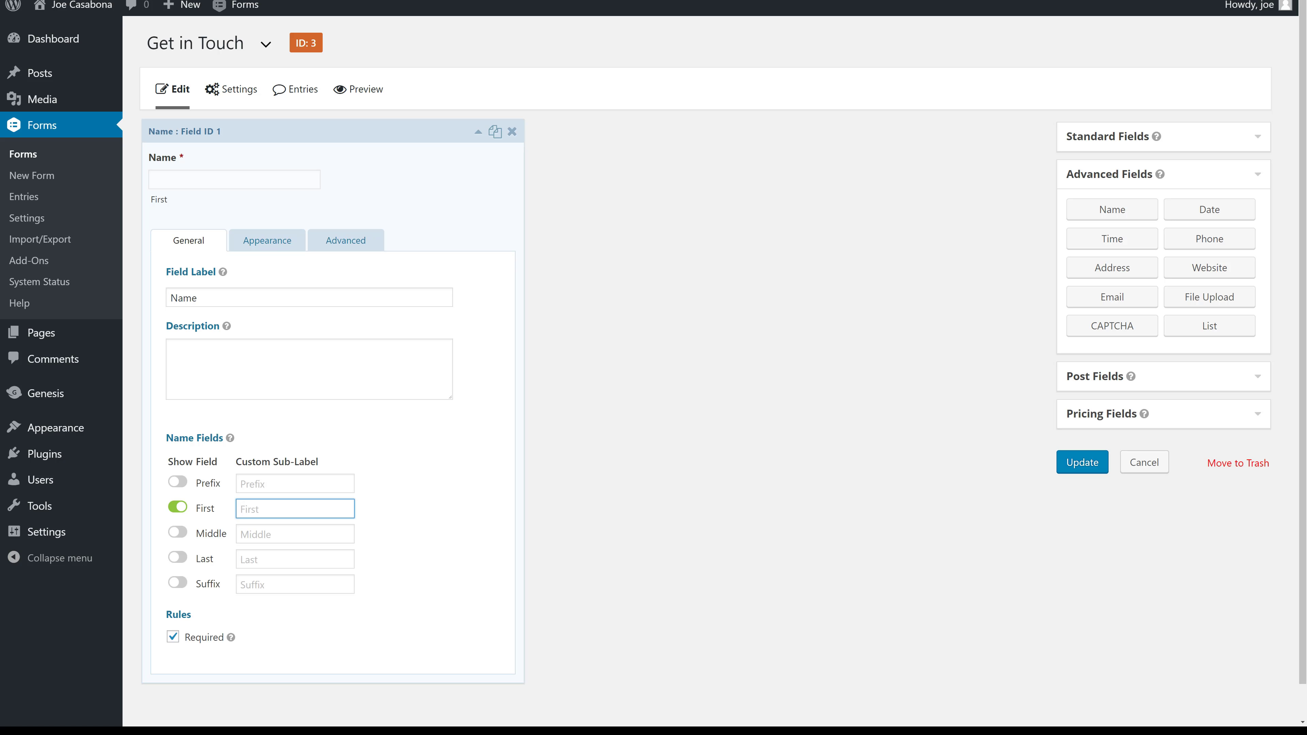
type("Full Name")
Give the First input an example full-name placeholder and collapse the Name field.
left_click(261, 239)
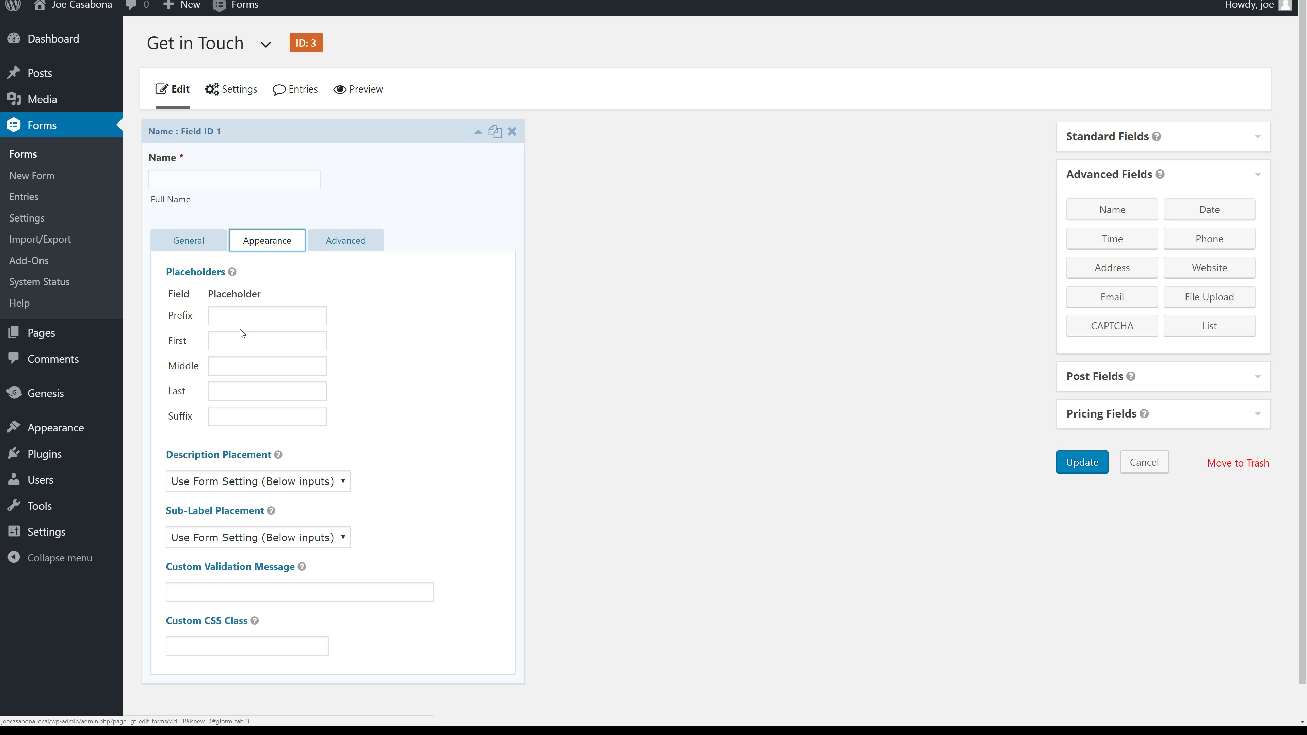
left_click(242, 339)
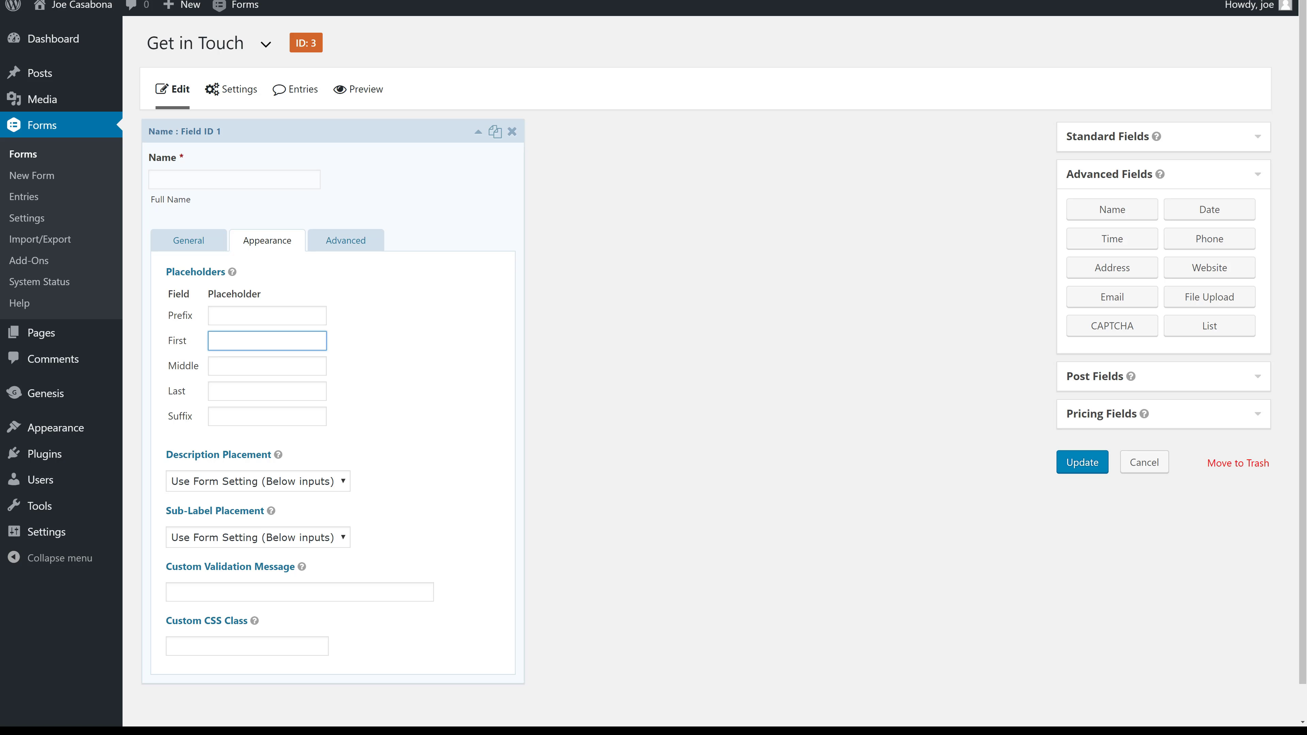
type("Jon Snow")
left_click(360, 249)
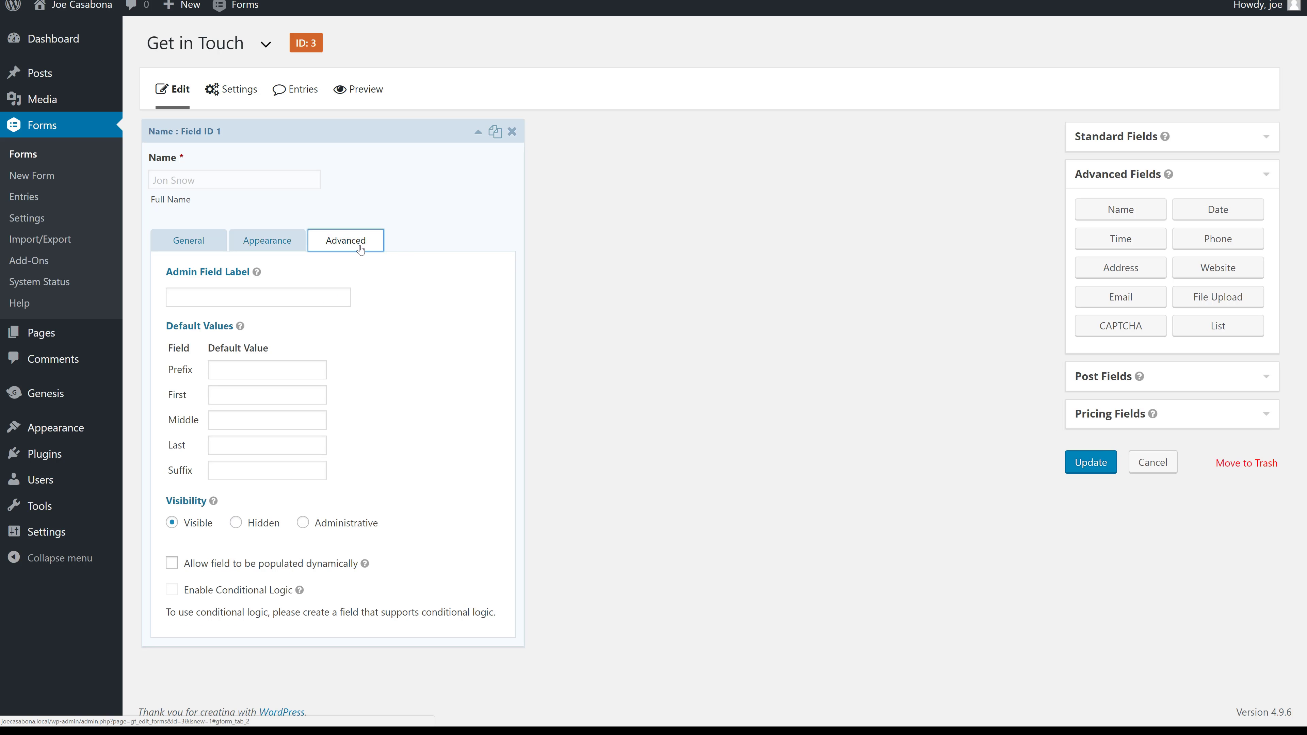
mouse_move(240, 333)
left_click(201, 241)
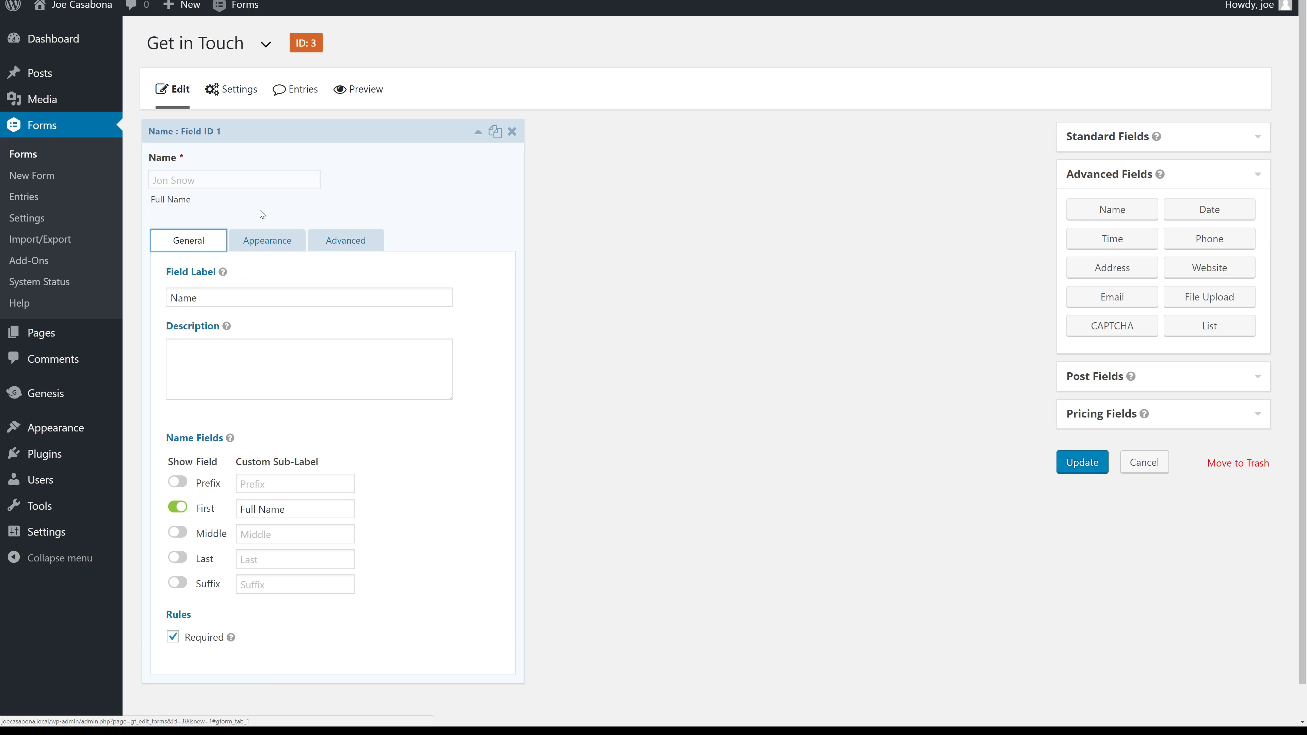
left_click(386, 162)
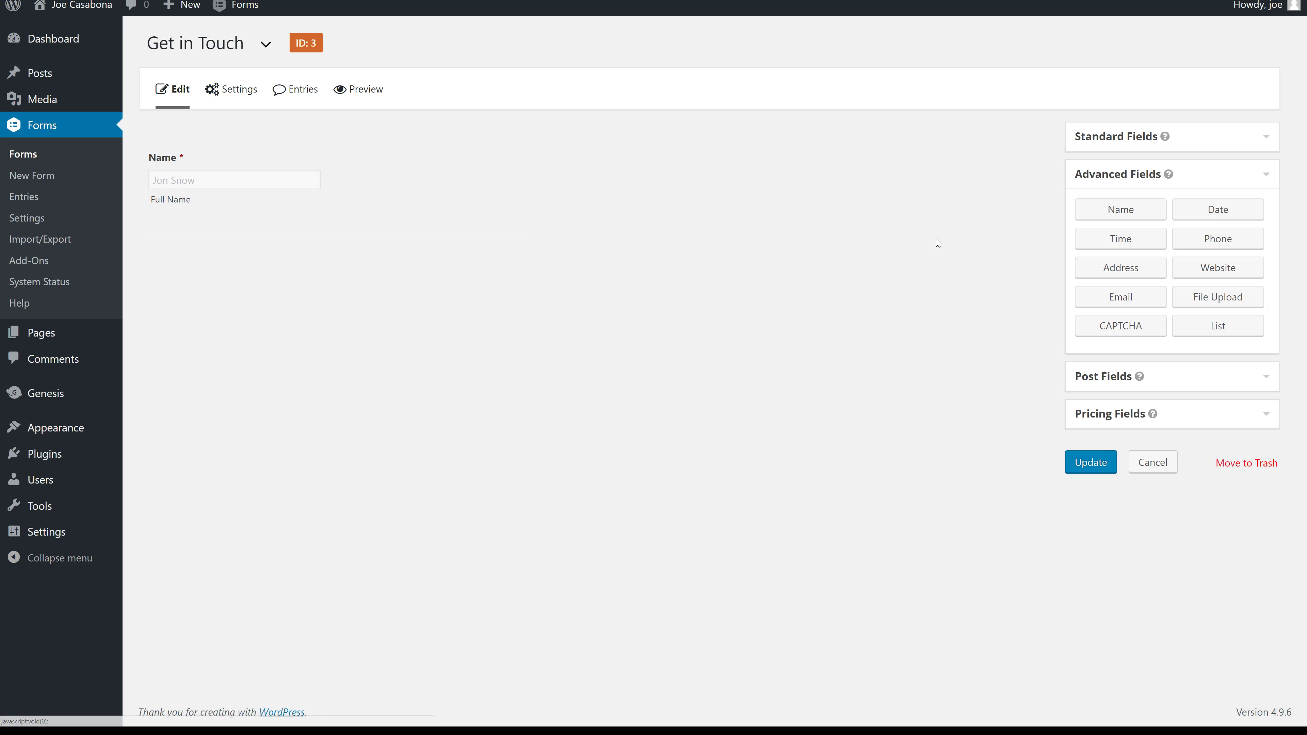
Add an Email field without confirmation and make it required.
left_click(1133, 304)
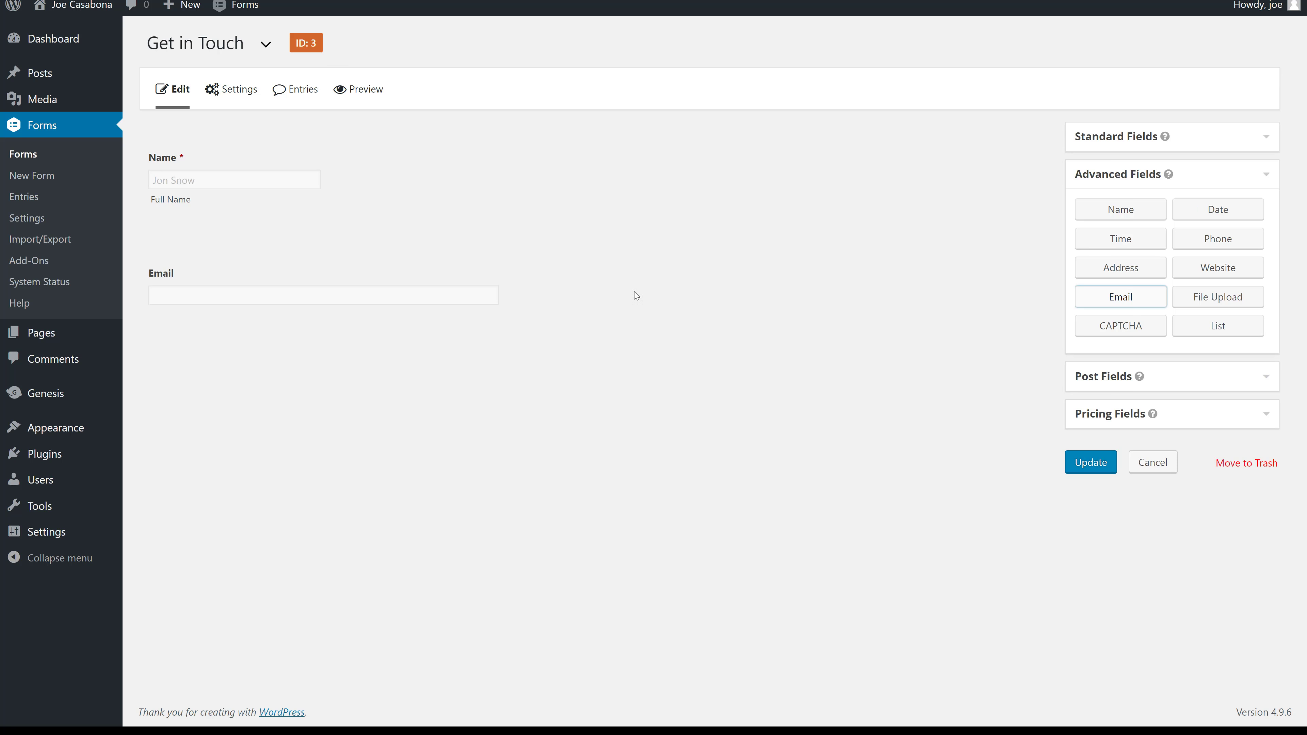
left_click(342, 262)
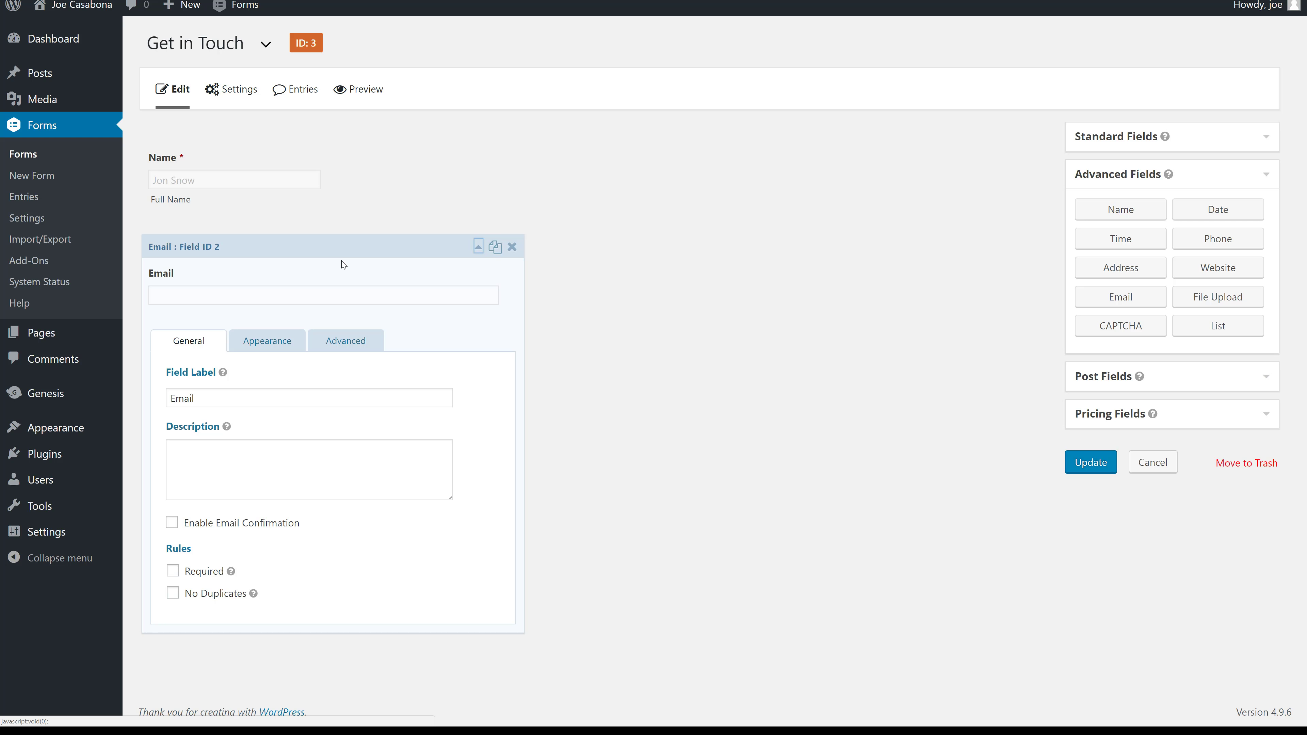
left_click(271, 523)
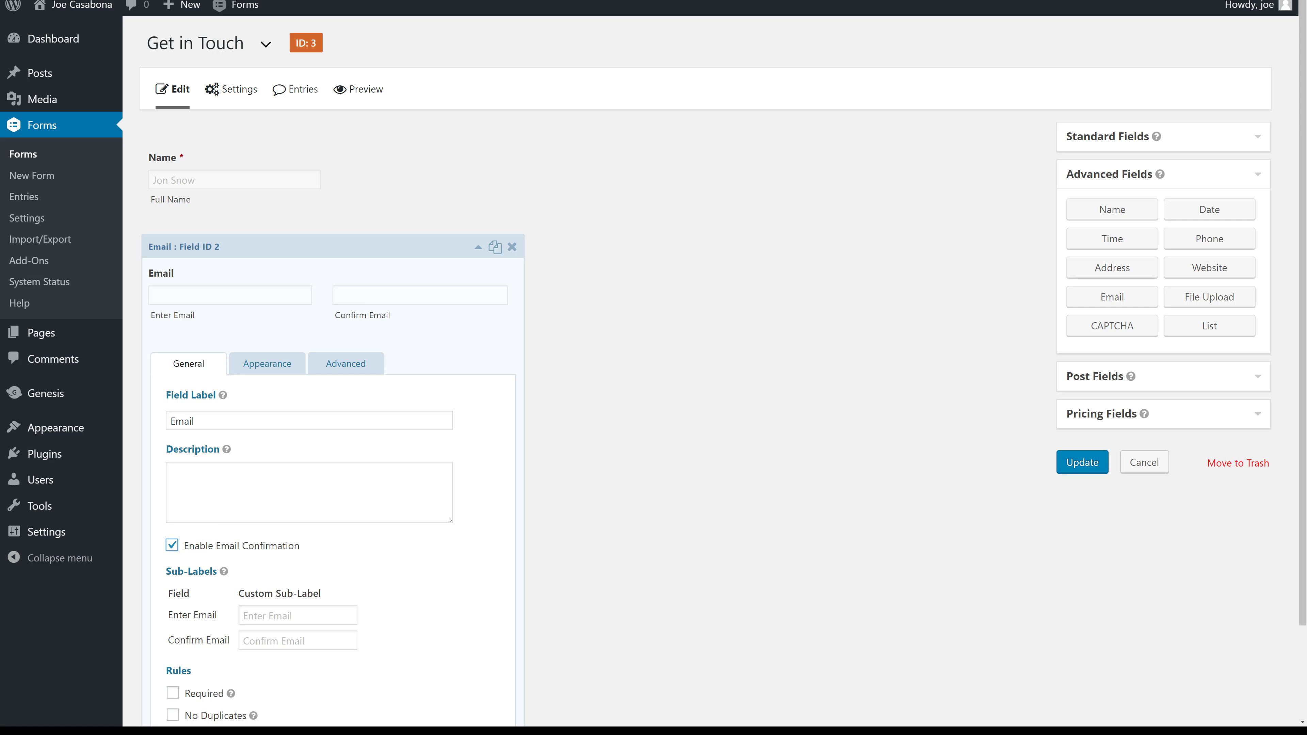
left_click(197, 547)
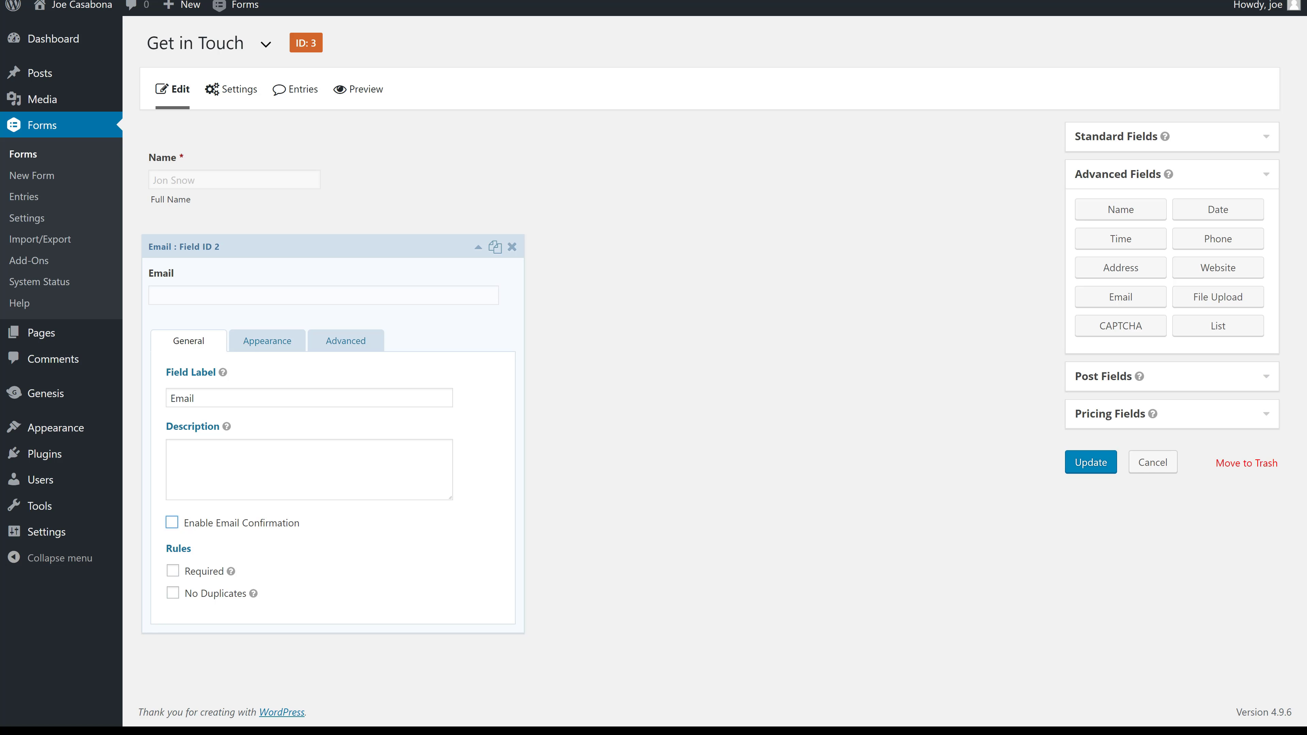
left_click(194, 571)
Try Small and Large sizes for the Email input, leaving it at Medium.
left_click(330, 344)
left_click(273, 346)
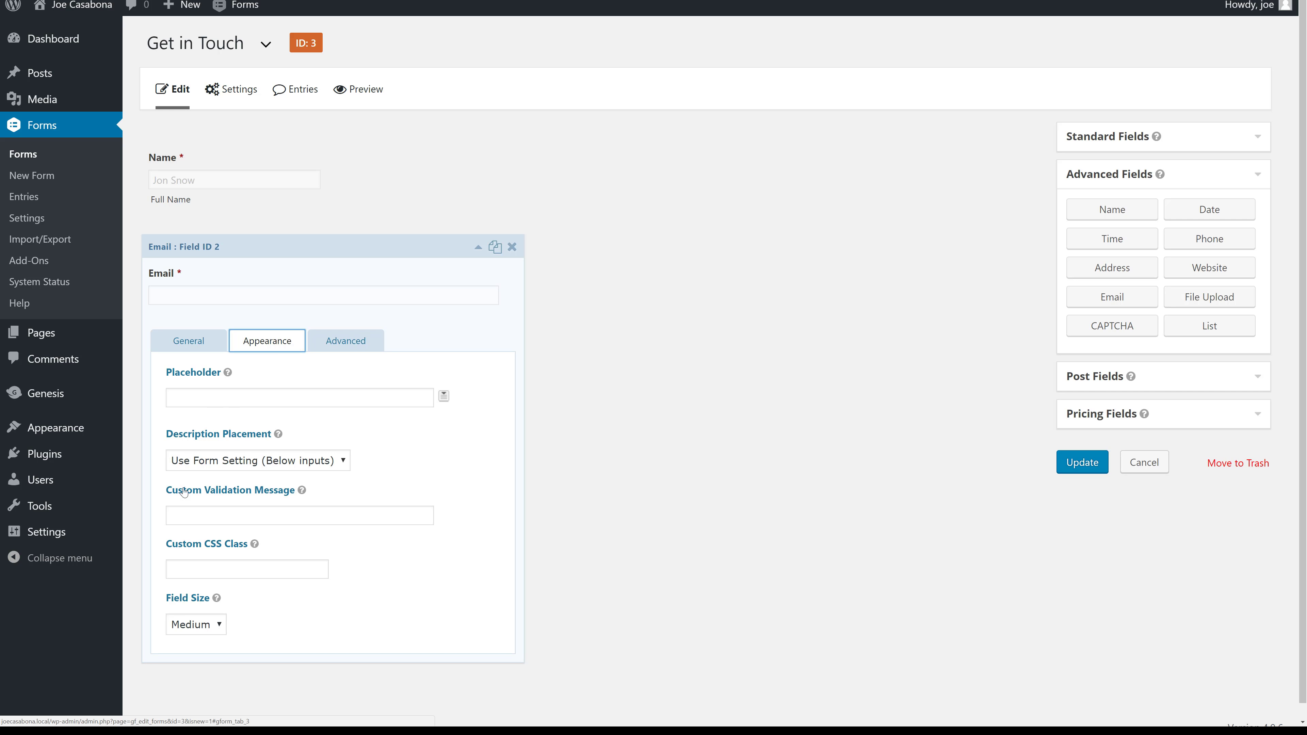
left_click(196, 623)
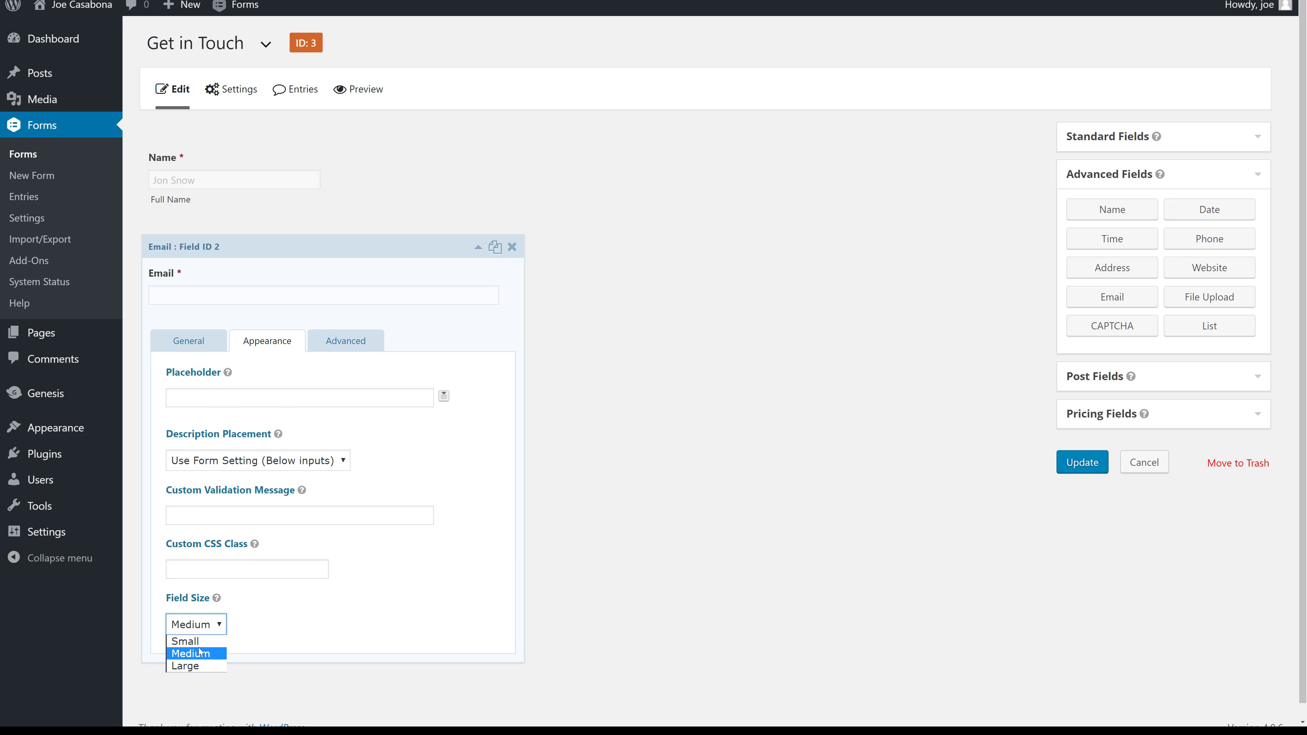
left_click(204, 639)
left_click(203, 625)
left_click(204, 653)
left_click(206, 625)
left_click(199, 667)
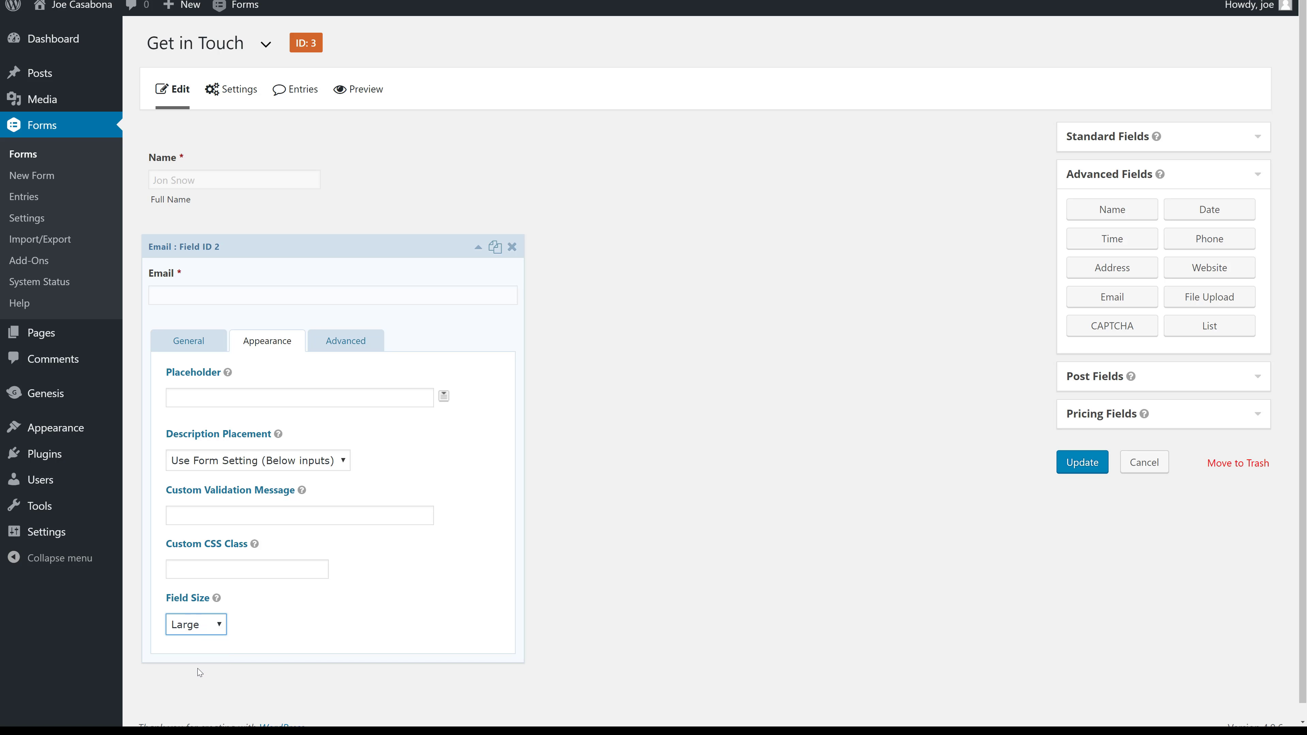
left_click(211, 630)
left_click(206, 652)
left_click(372, 250)
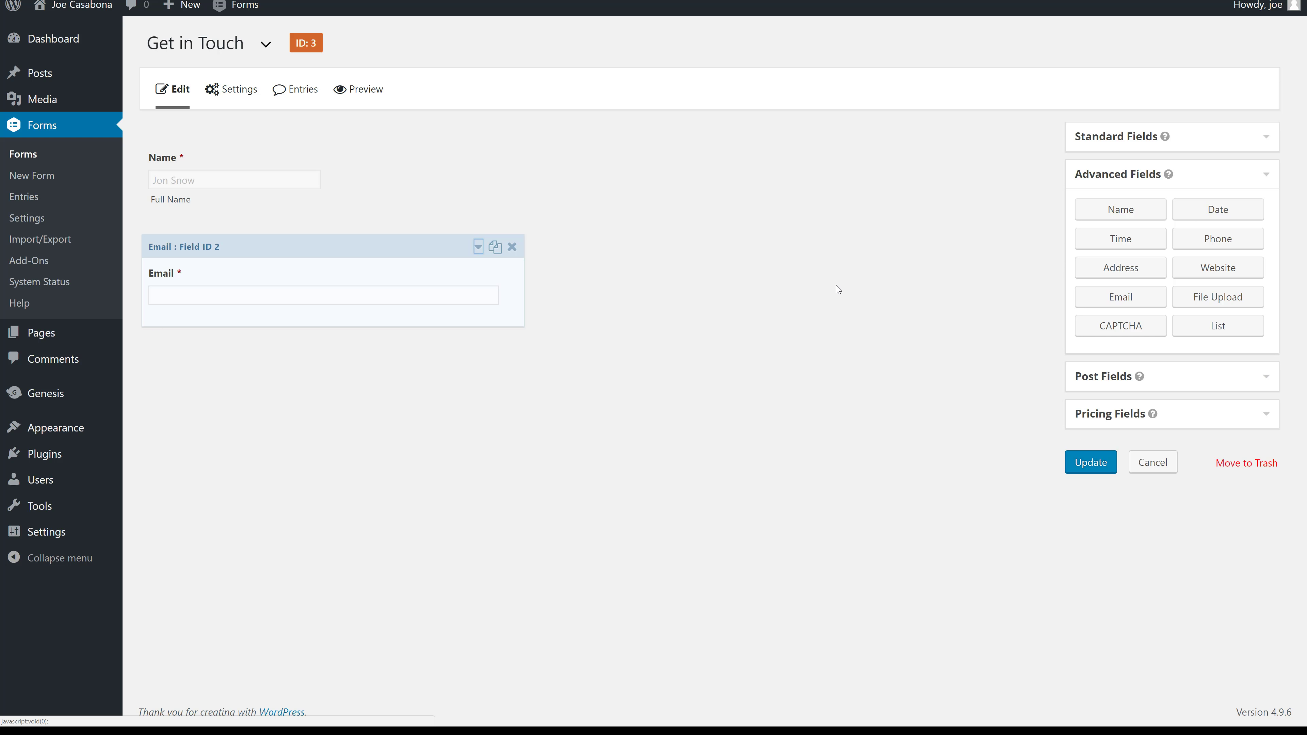
Add a Paragraph Text field labelled 'Message' and make it required.
left_click(1207, 138)
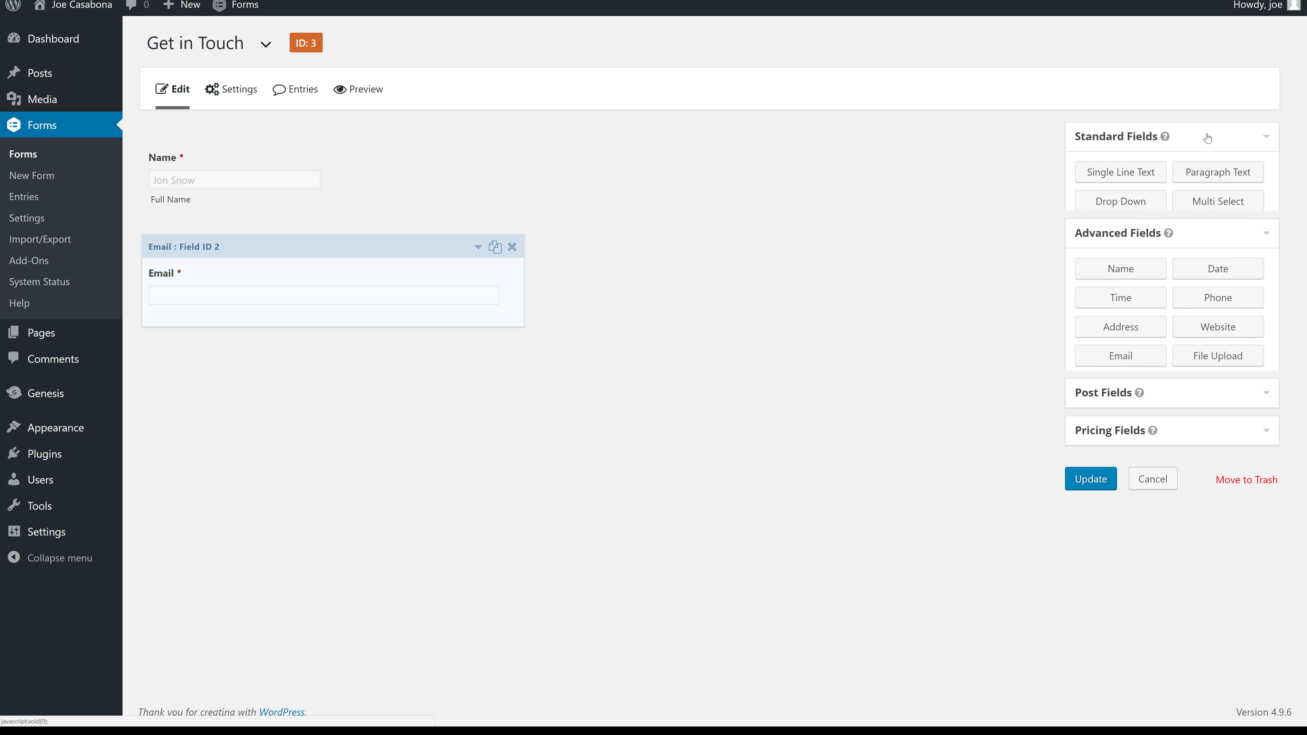
left_click(1227, 176)
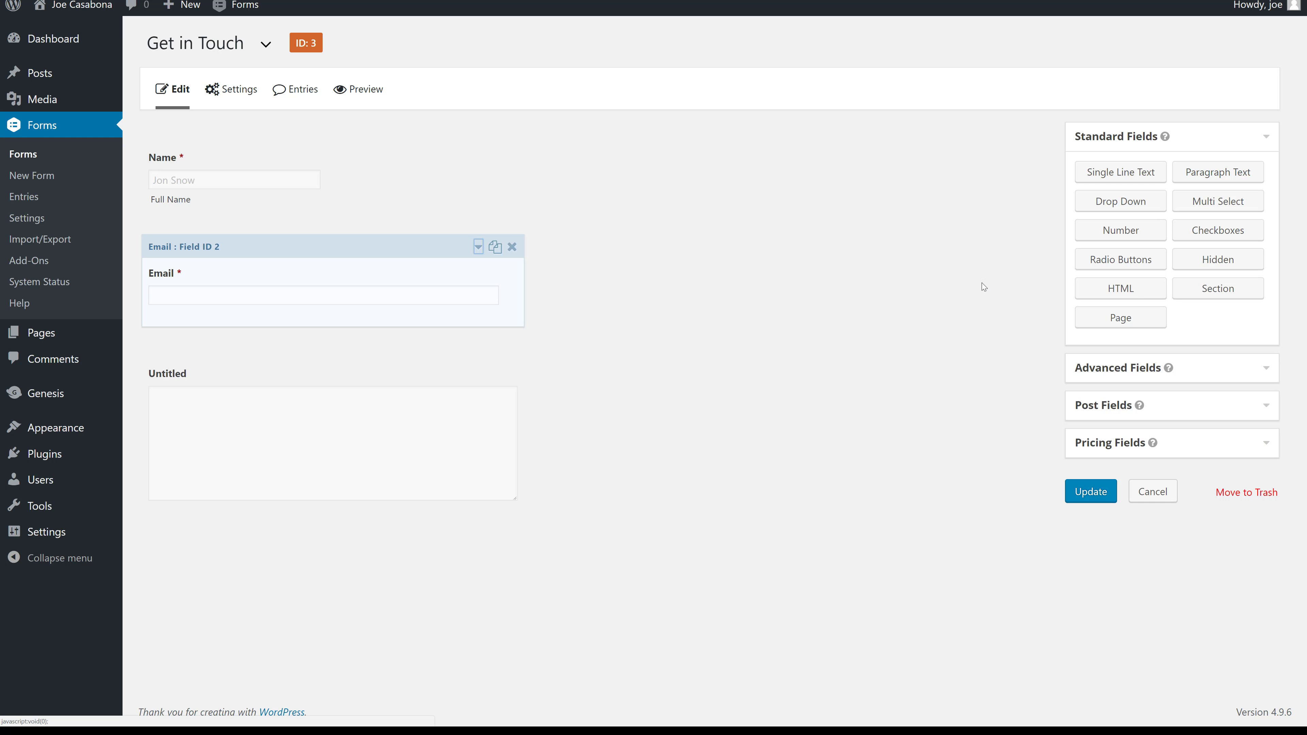
left_click(372, 457)
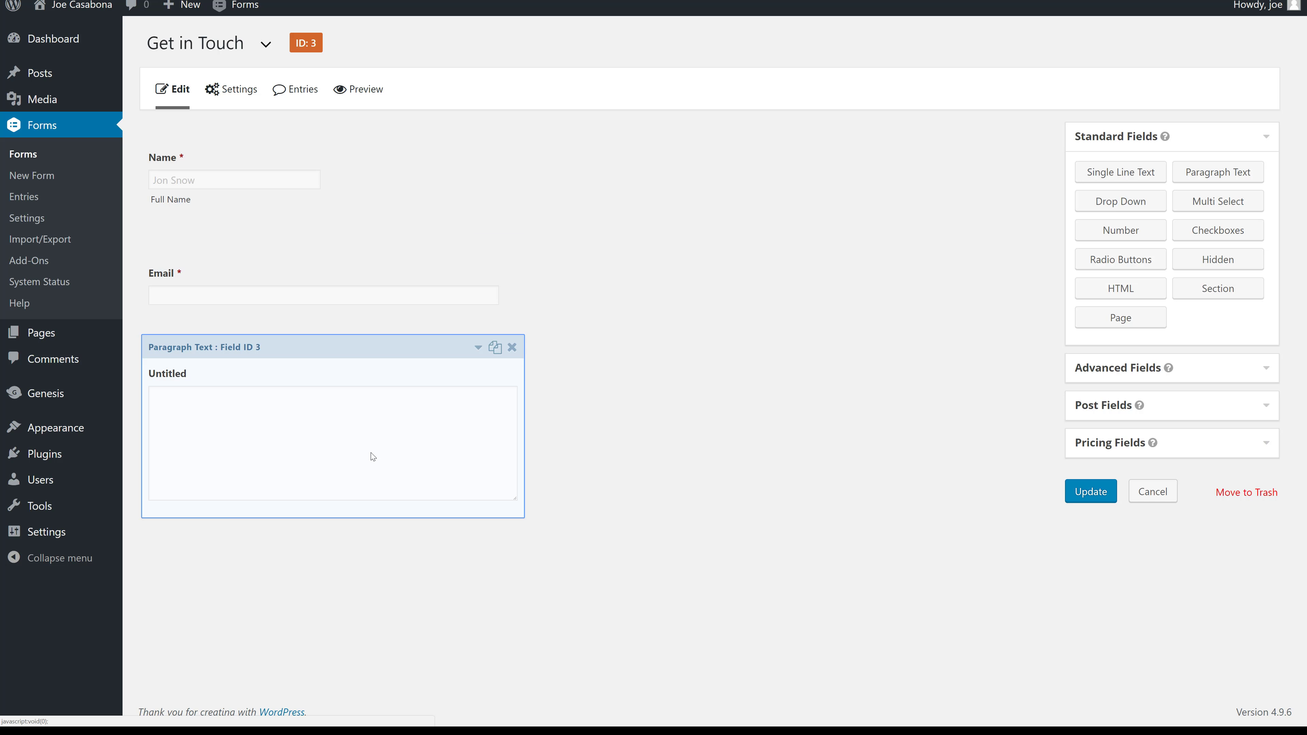
double_click(221, 589)
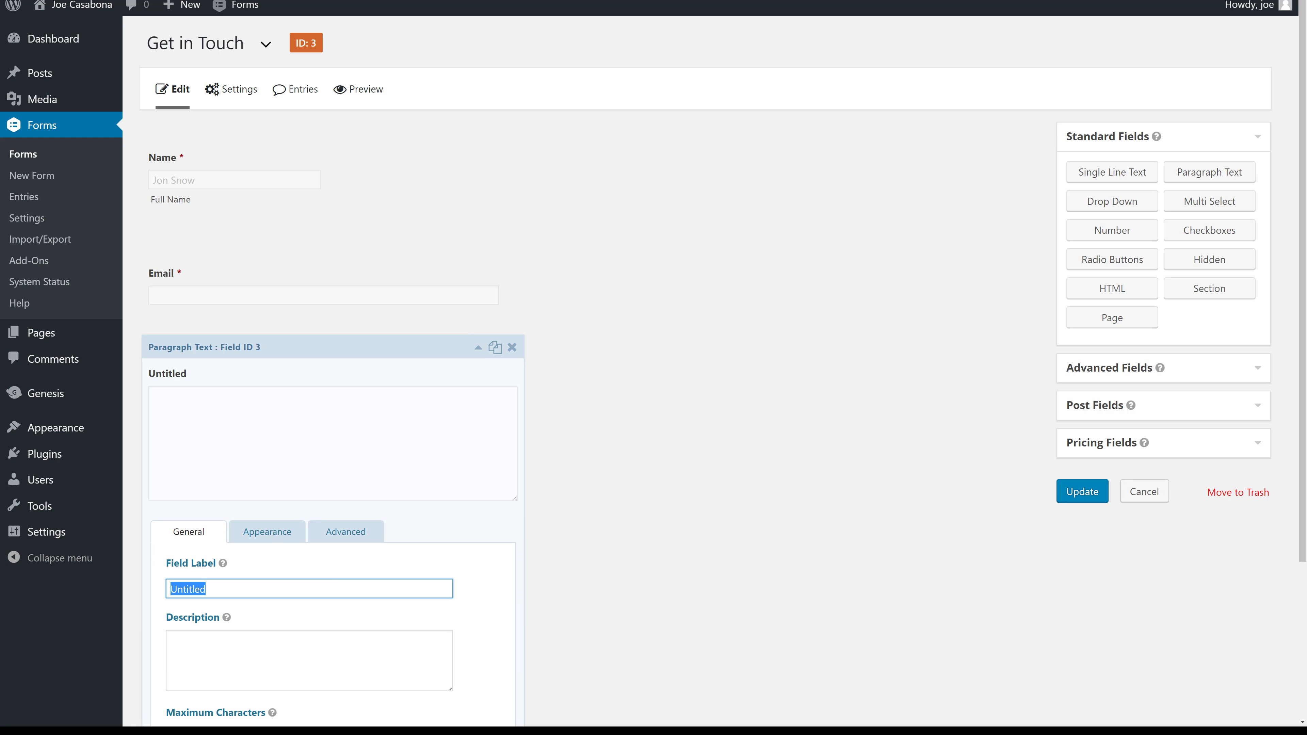
type("Message")
scroll(404, 444, "down", 4)
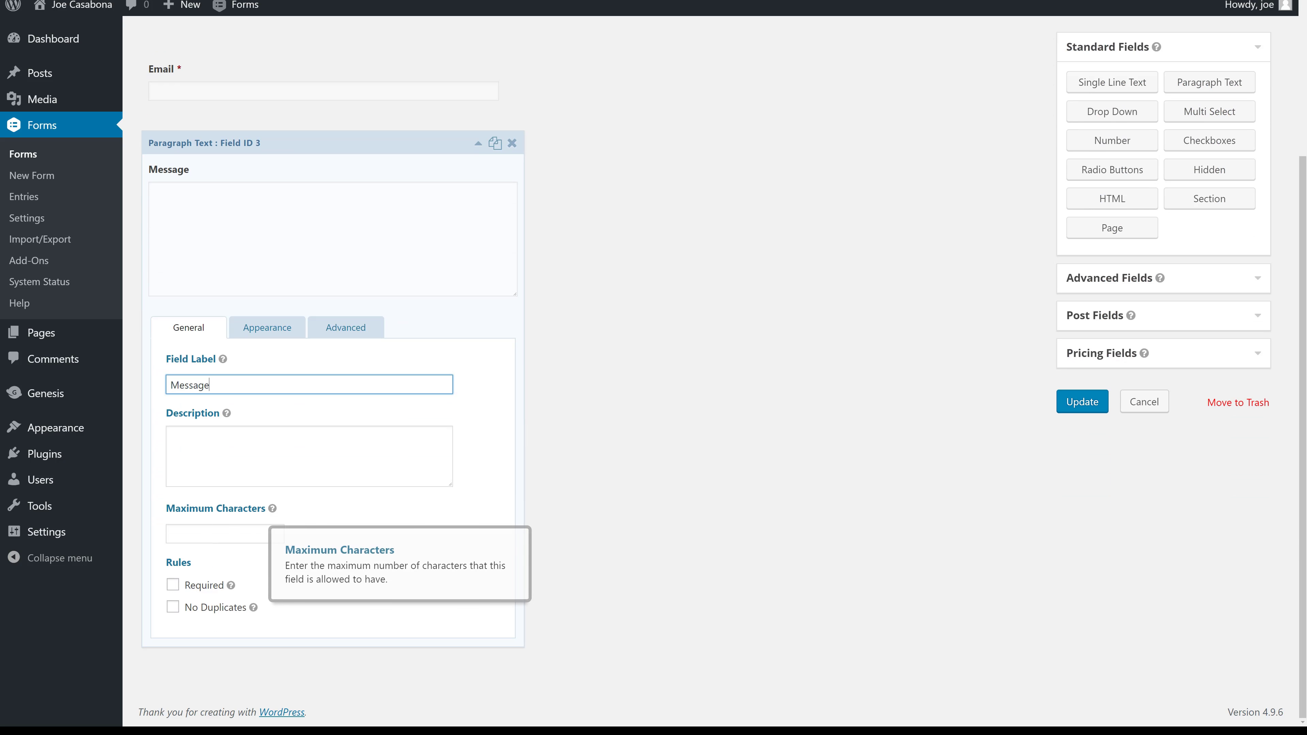
left_click(204, 592)
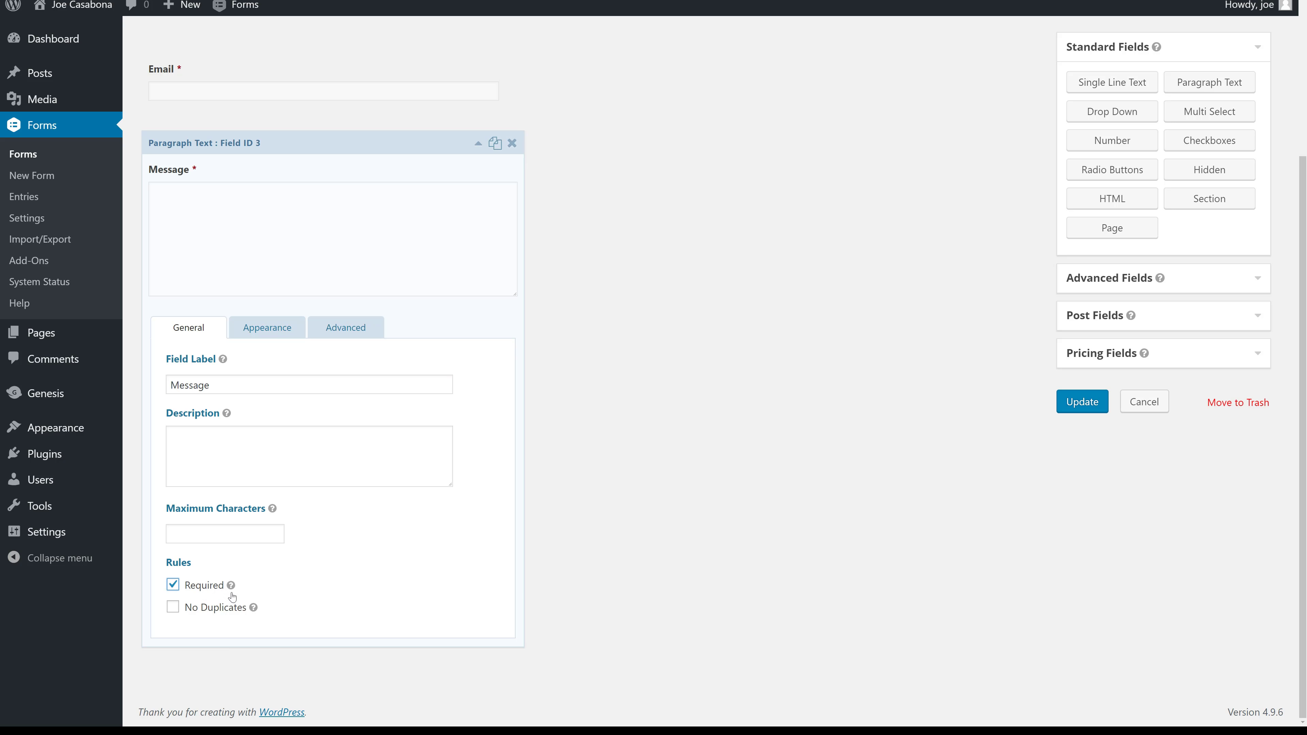
scroll(315, 593, "up", 3)
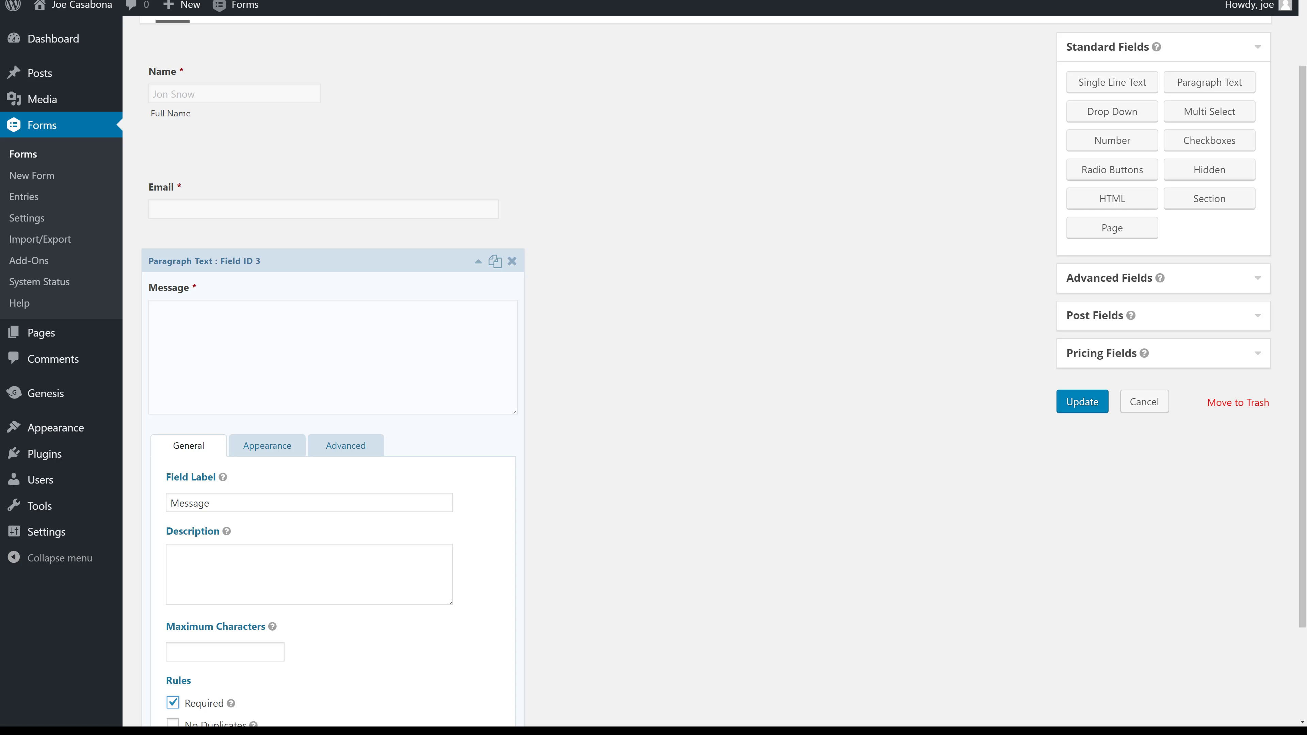
scroll(283, 382, "up", 2)
scroll(283, 383, "down", 3)
Leave the rich text editor off for Message and update the form.
left_click(267, 420)
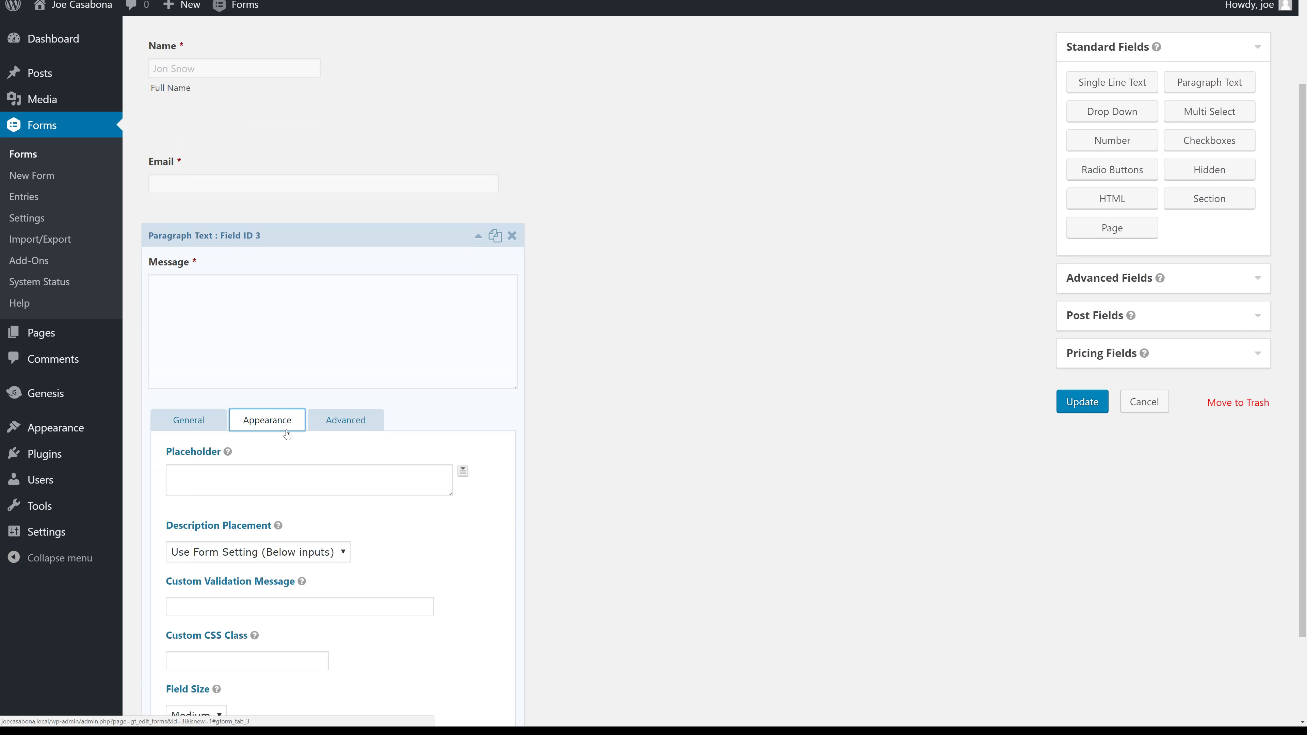
scroll(396, 590, "down", 2)
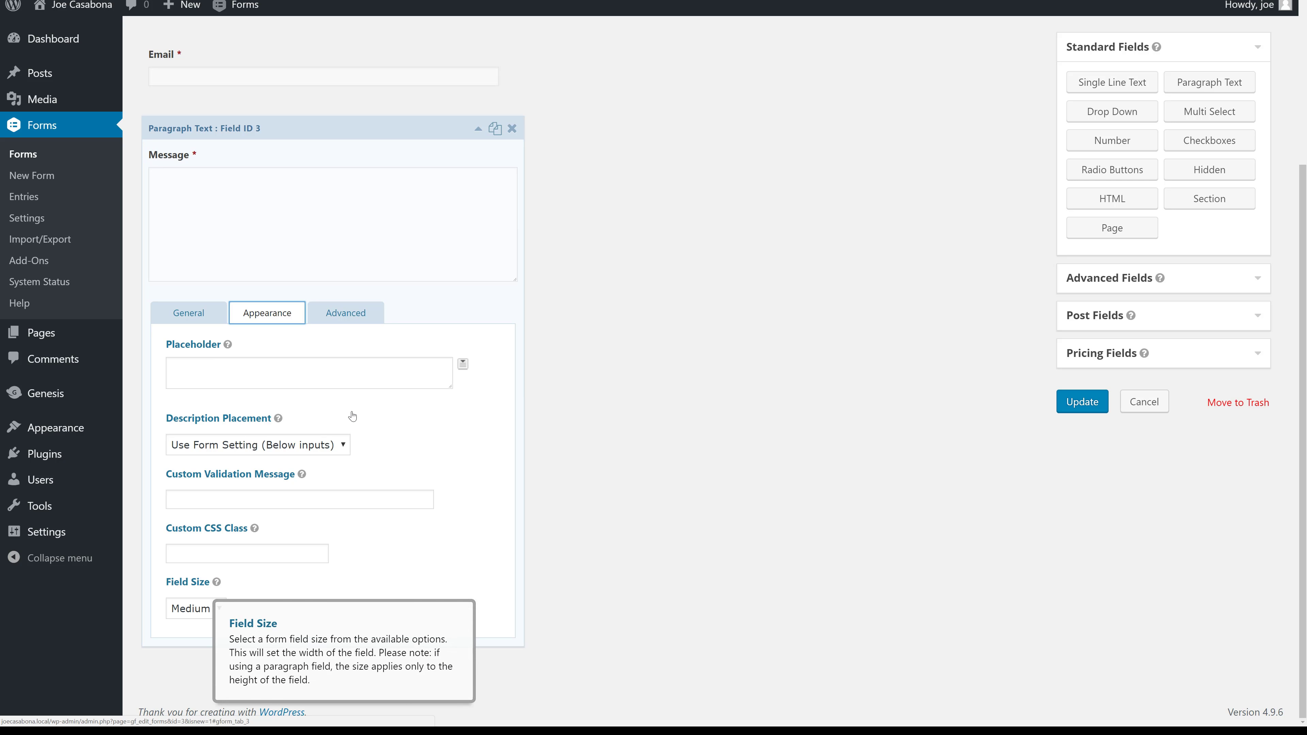
left_click(345, 312)
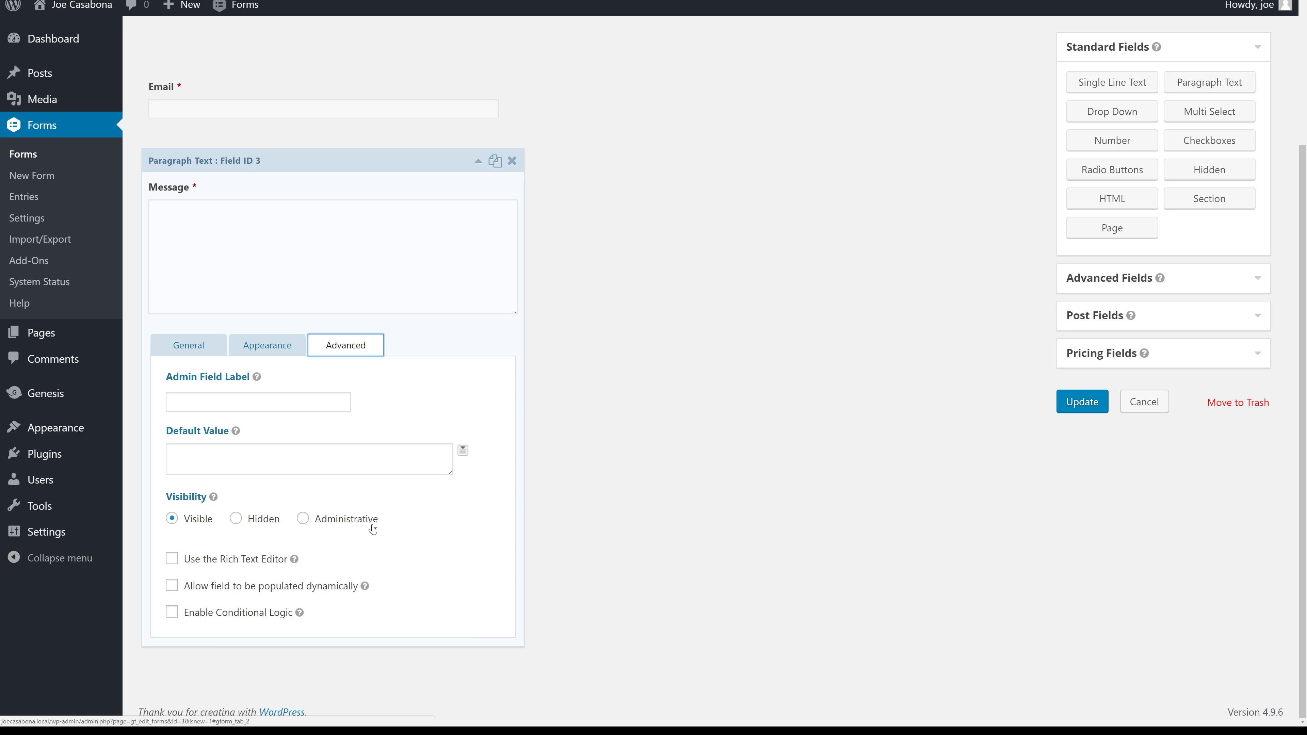
left_click(235, 559)
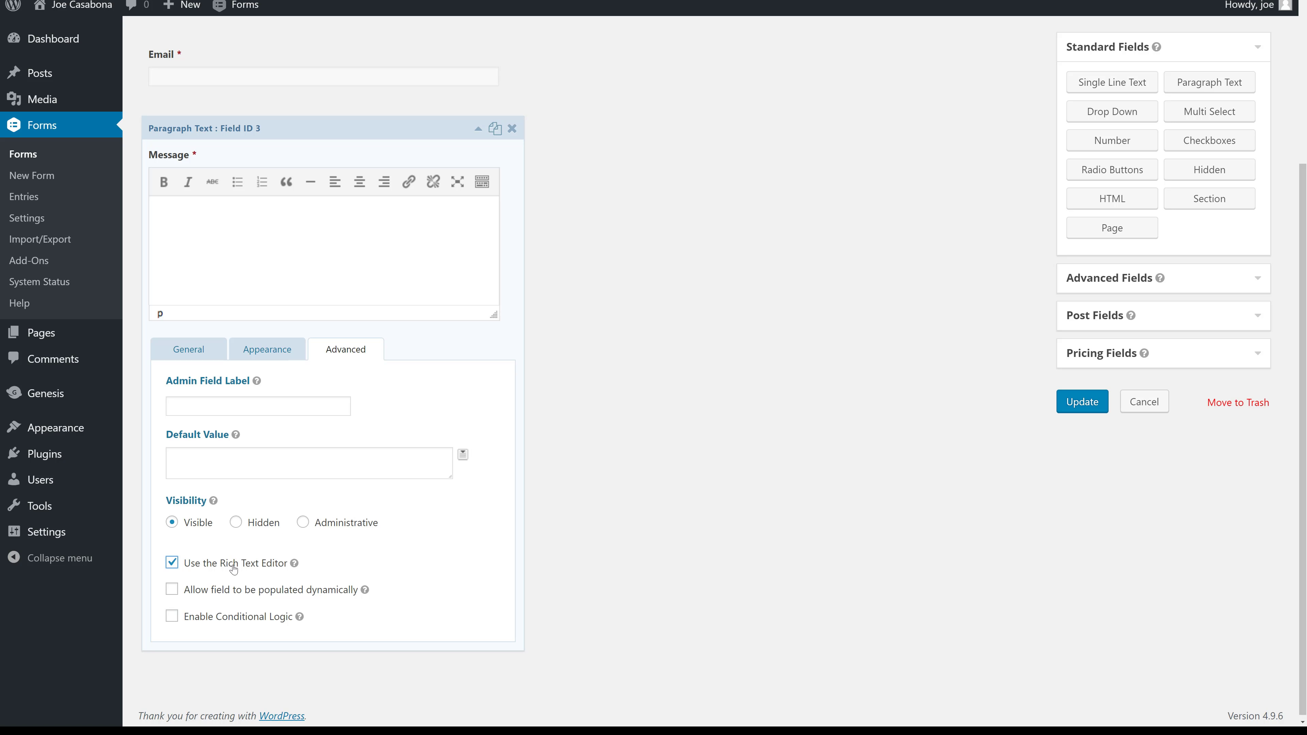
left_click(233, 565)
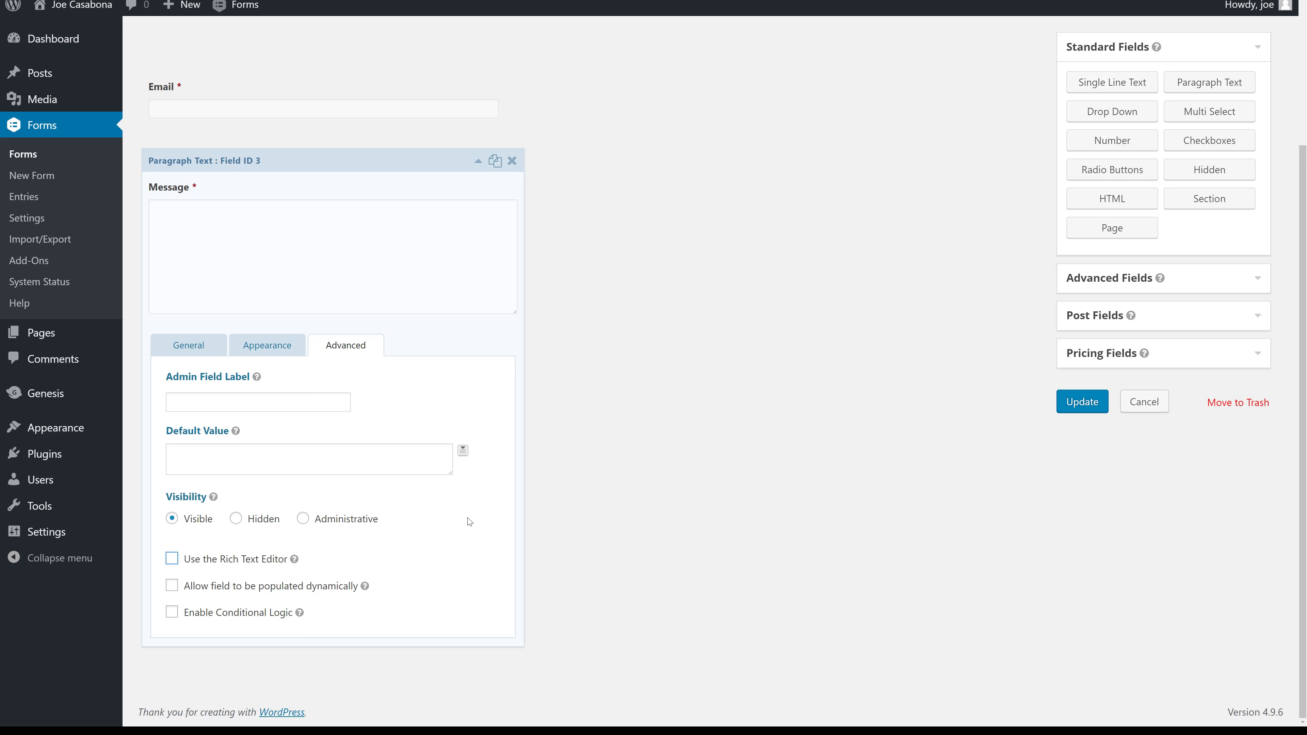
scroll(469, 597, "up", 4)
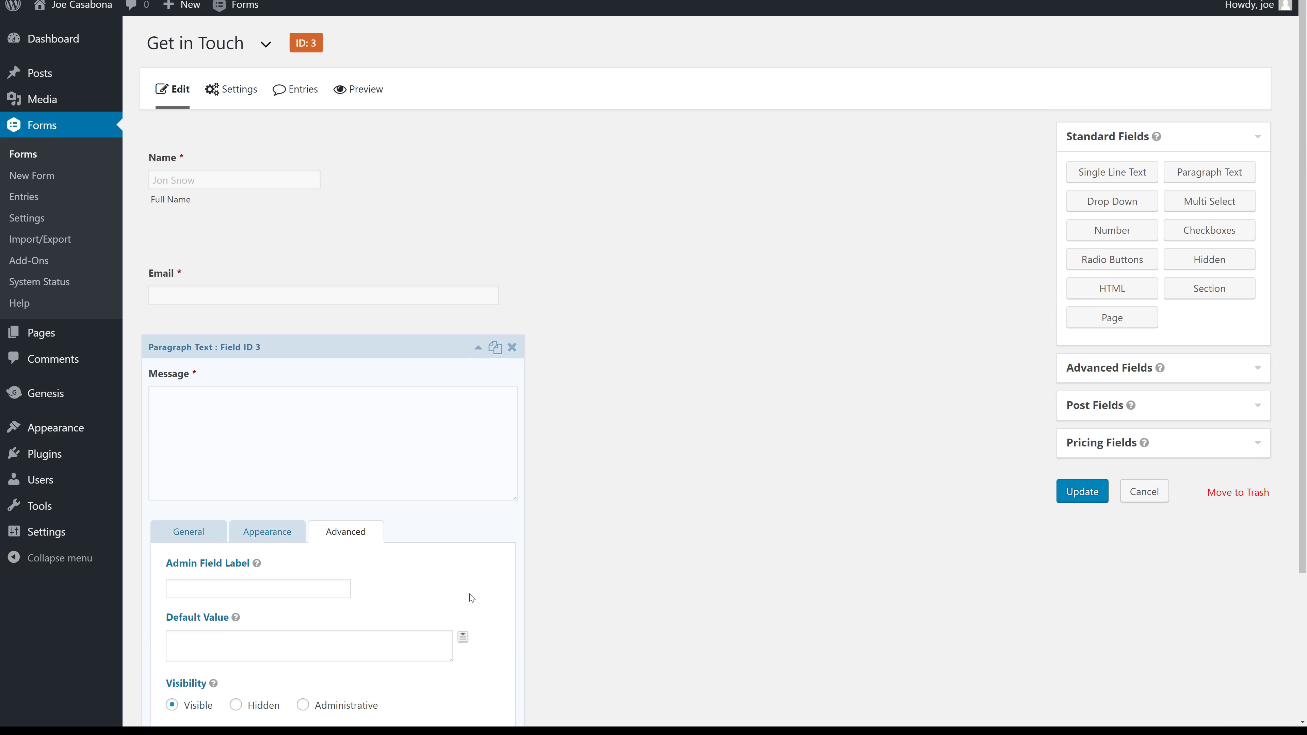
left_click(477, 347)
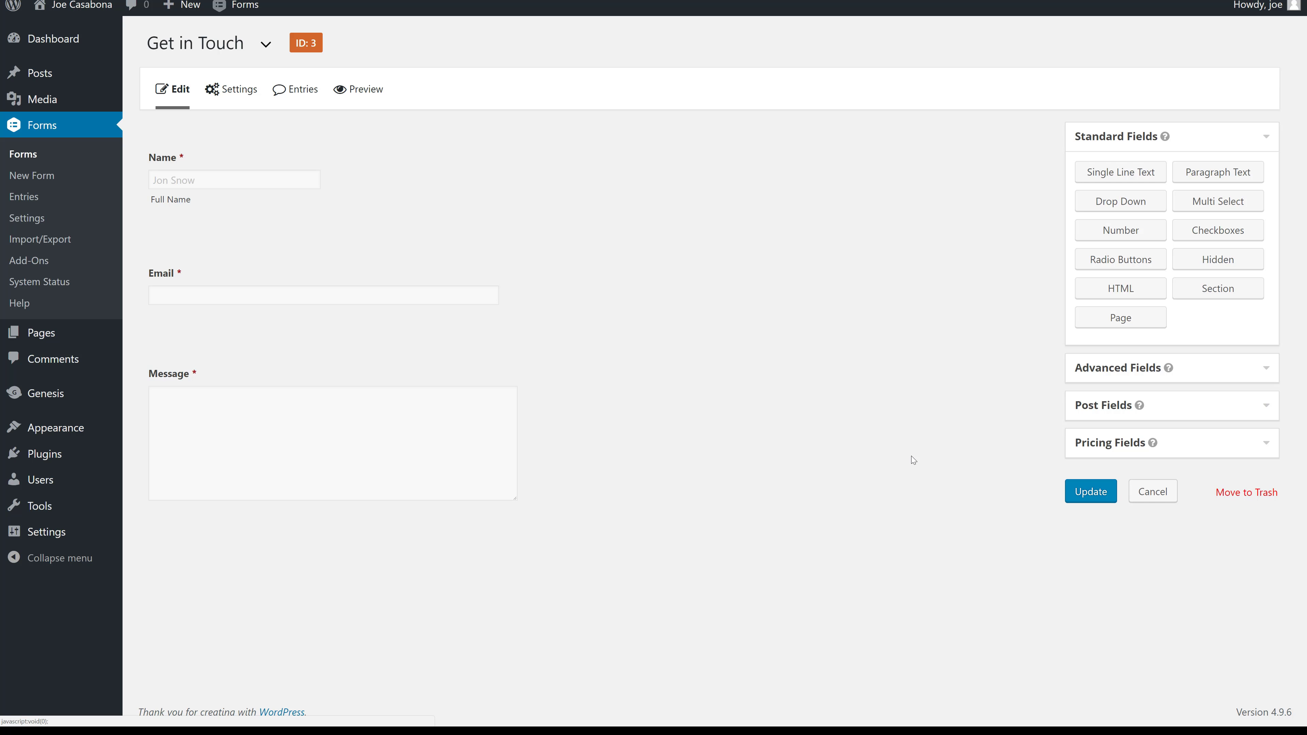
left_click(1099, 491)
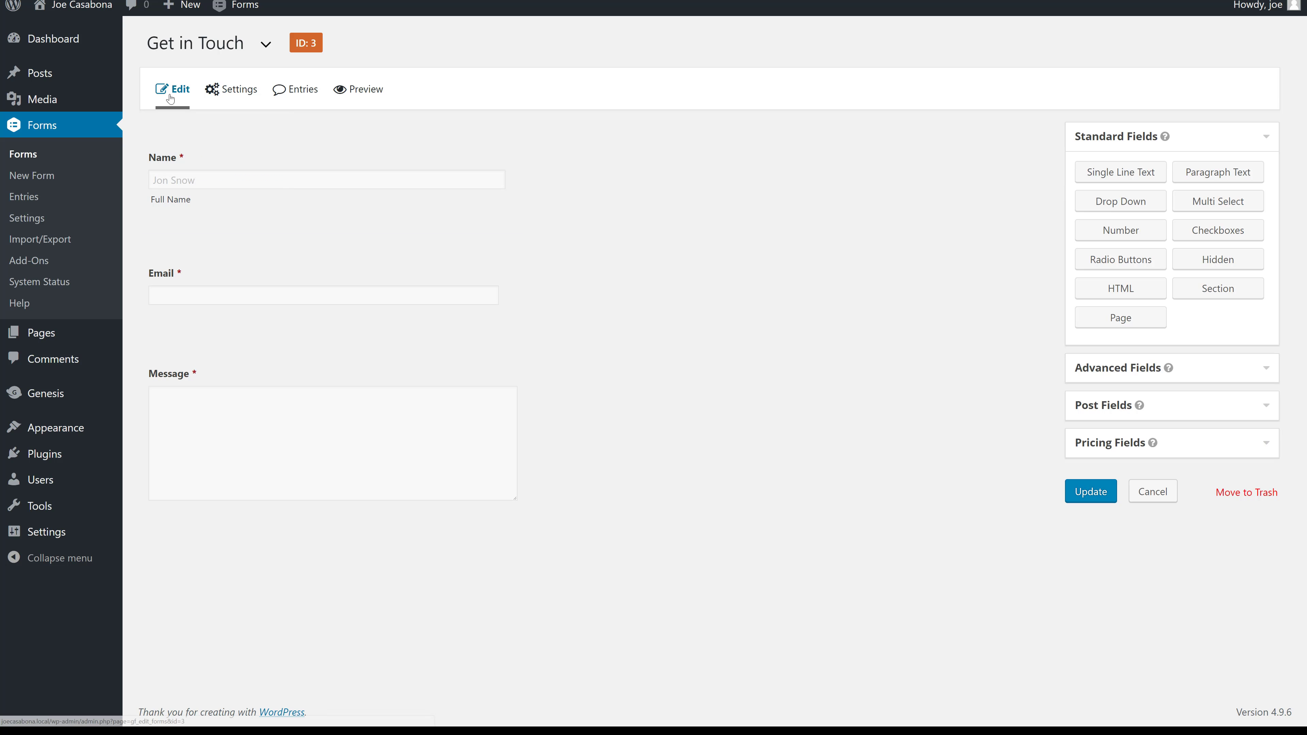
Show the form's Settings menu with Form Settings, Confirmations and Notifications.
mouse_move(227, 90)
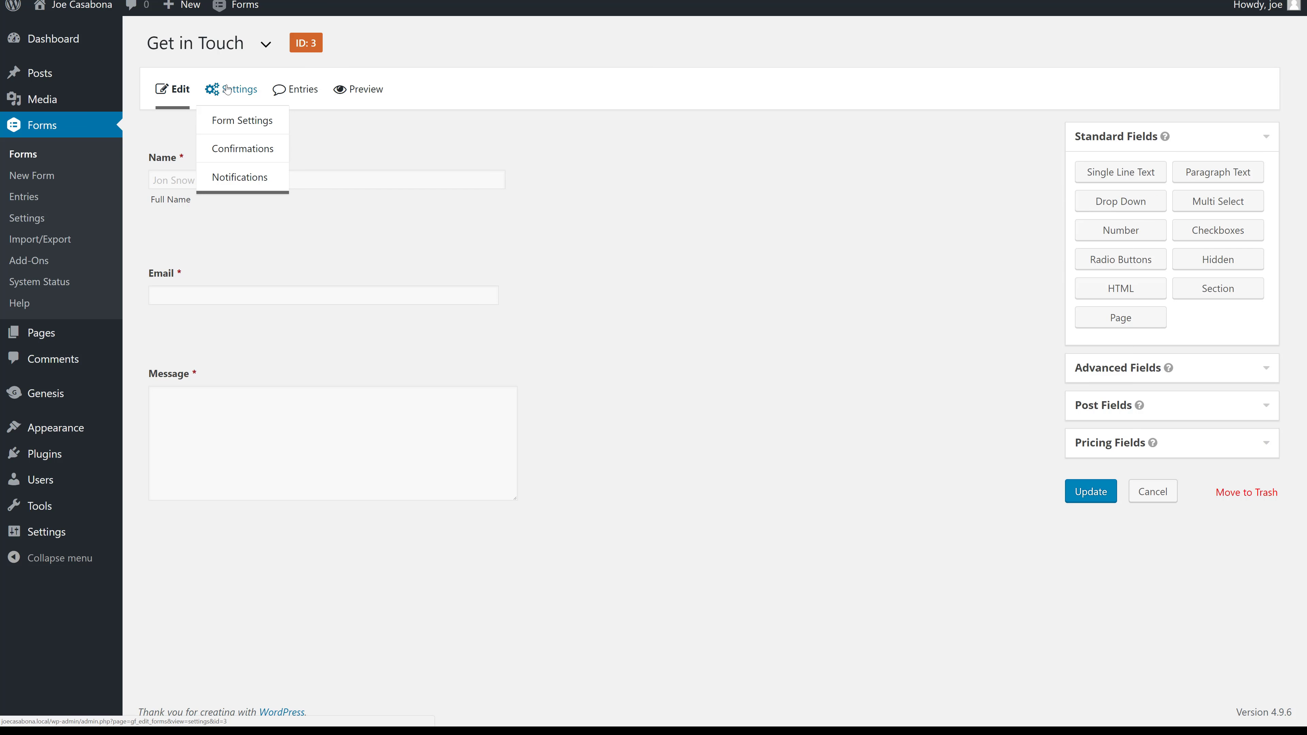
In Form Settings, keep a text submit button, enable the anti-spam honeypot, and save.
left_click(248, 128)
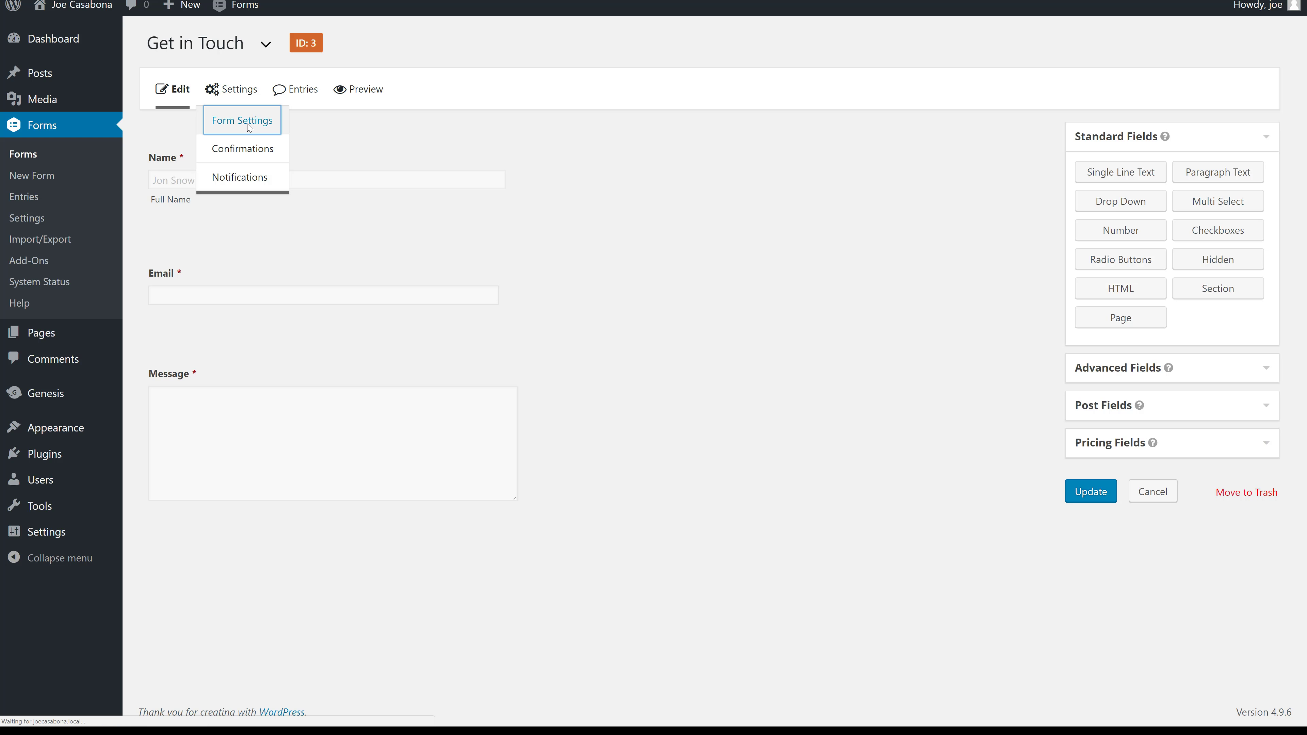
scroll(382, 342, "down", 2)
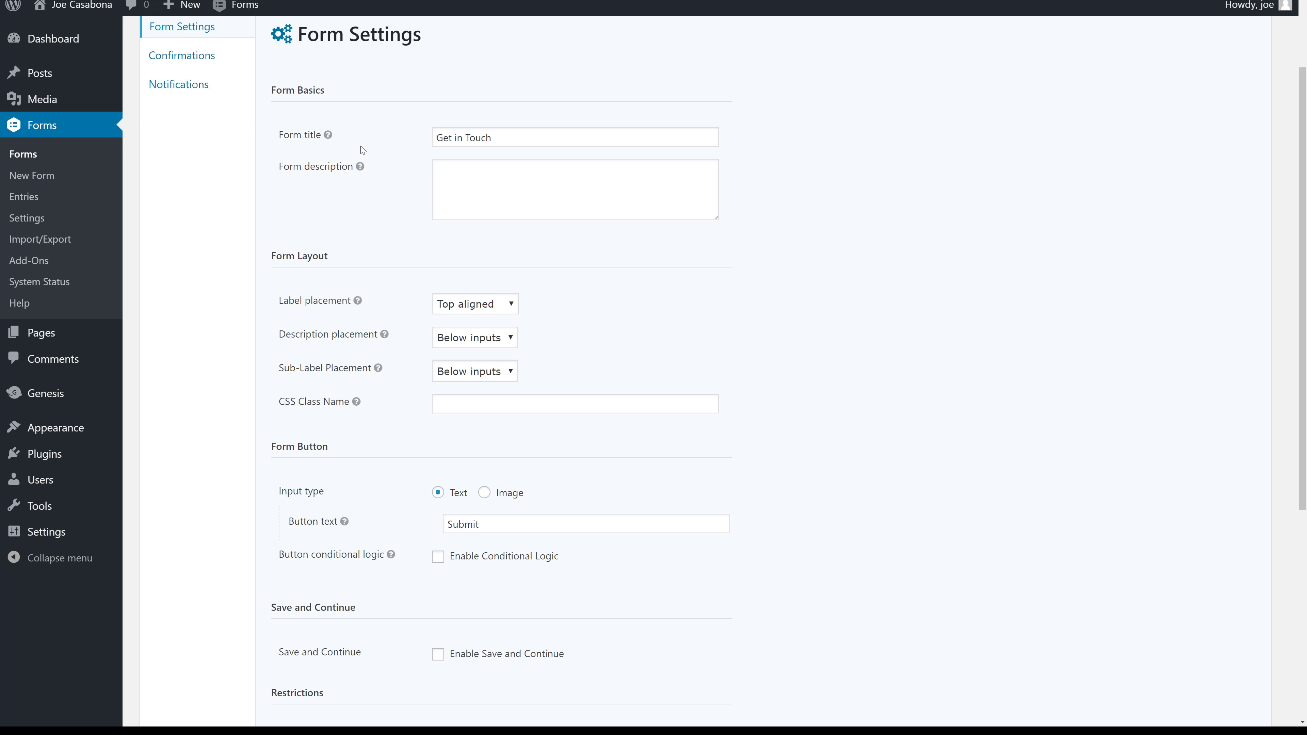
mouse_move(360, 166)
scroll(405, 436, "down", 2)
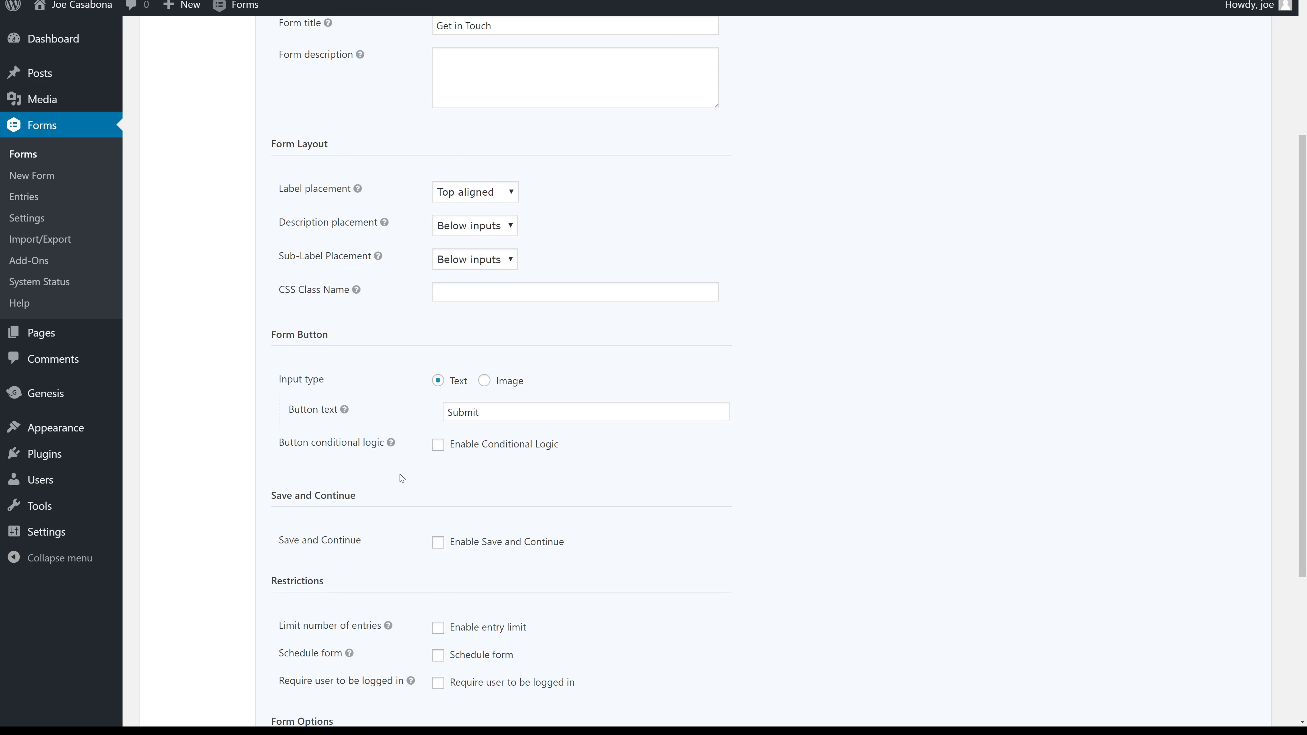
left_click(484, 381)
left_click(453, 383)
scroll(453, 498, "down", 4)
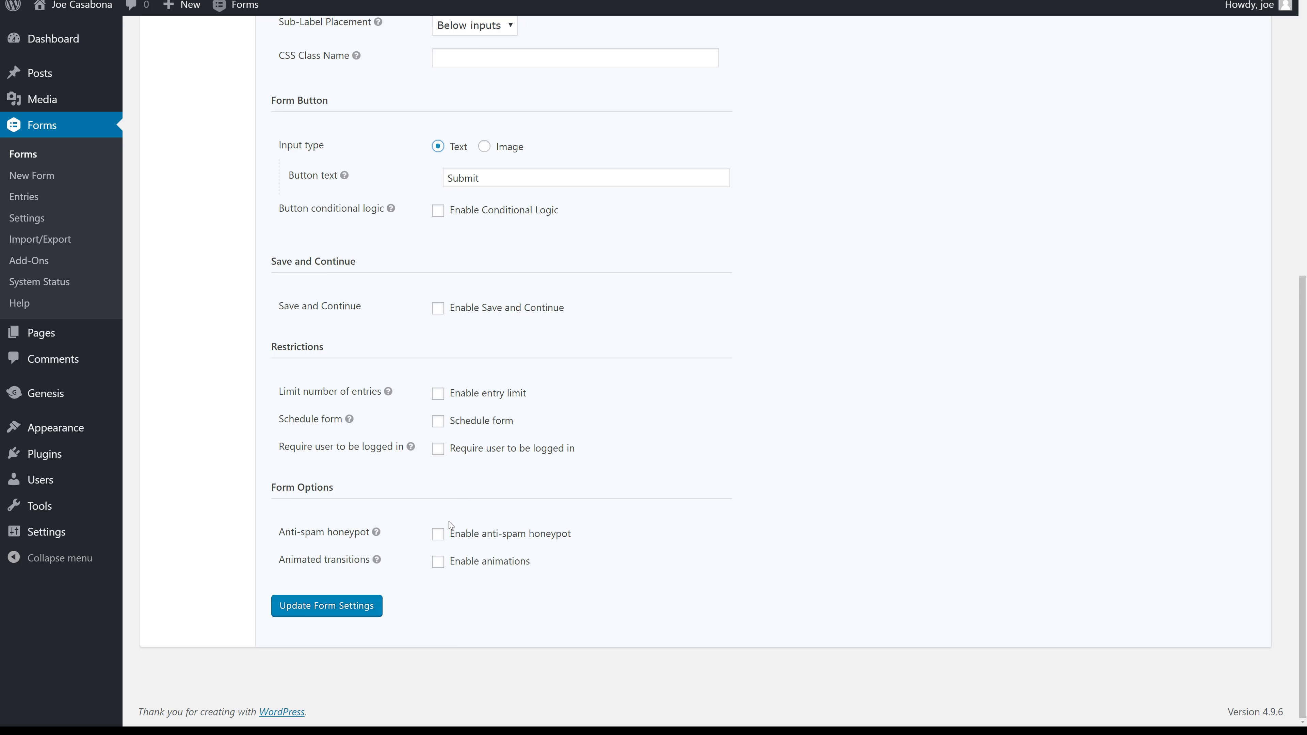
left_click(478, 538)
mouse_move(376, 535)
left_click(349, 613)
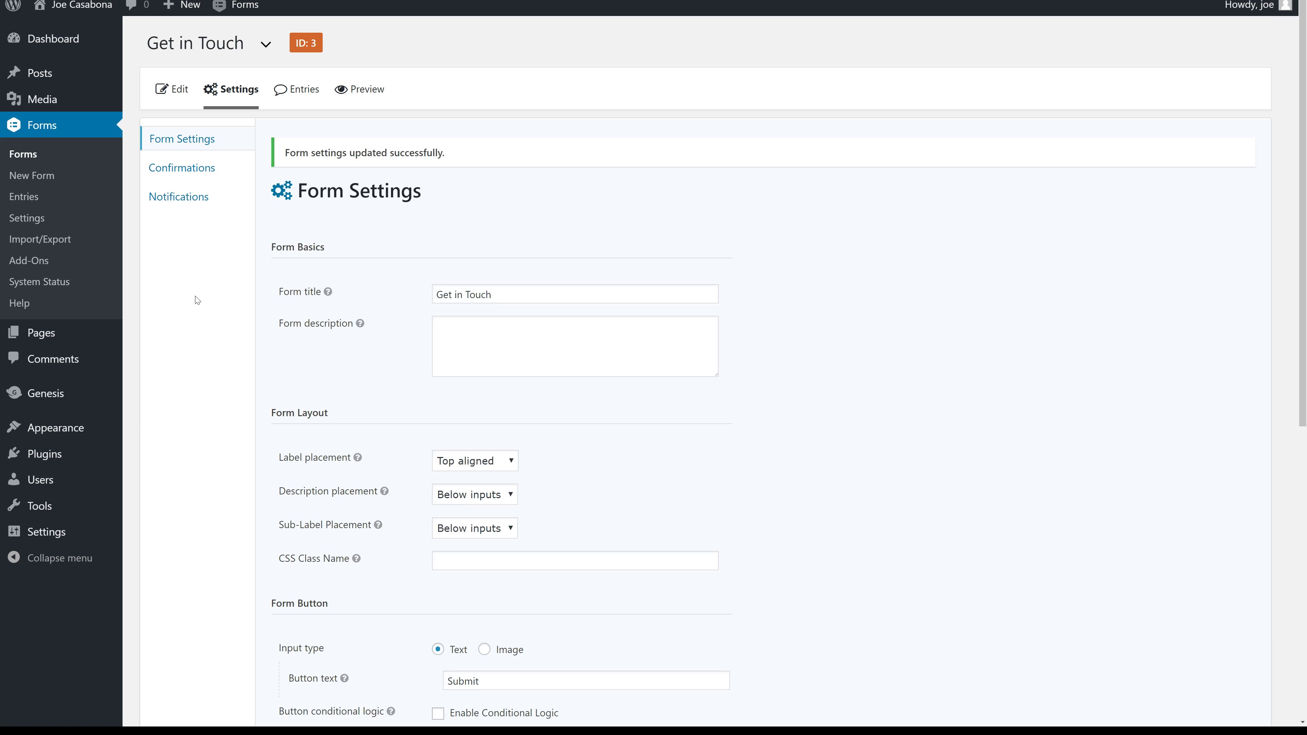
Open the Default Confirmation and review its thank-you message text.
left_click(197, 167)
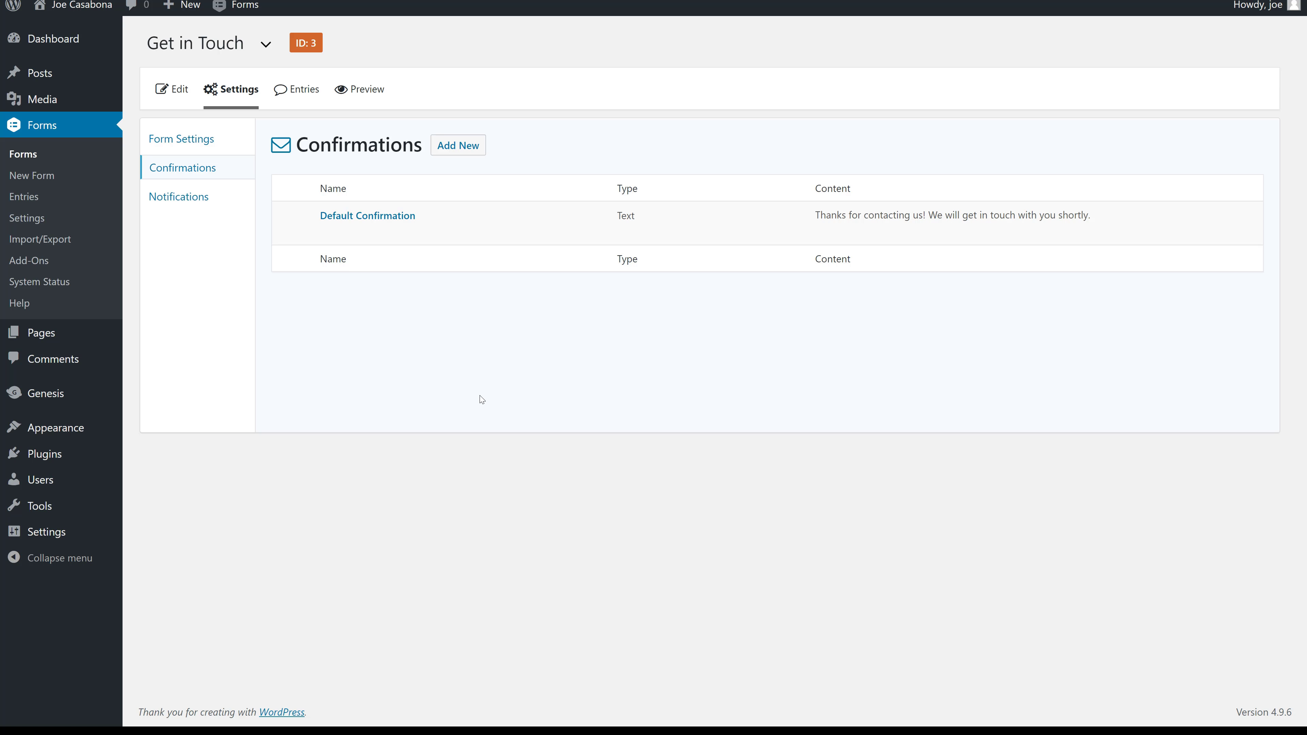
left_click(392, 217)
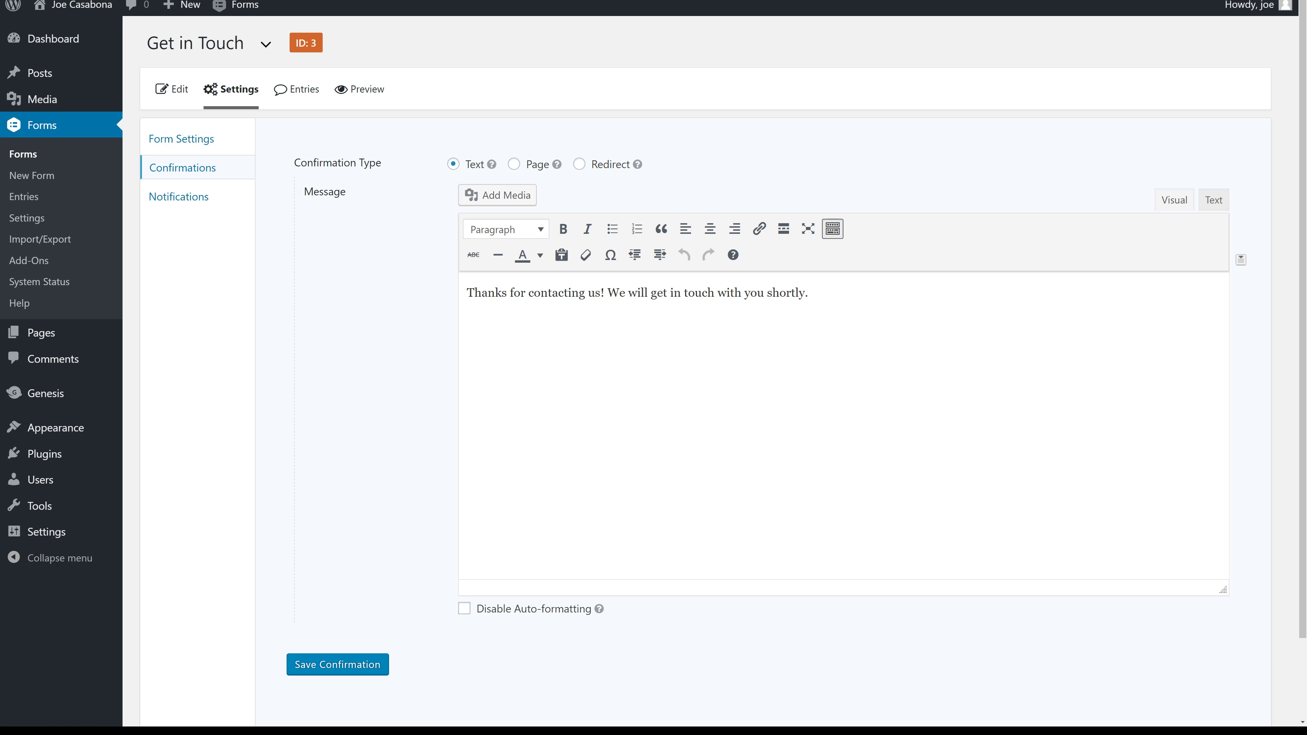
left_click_drag(809, 292, 480, 292)
left_click(640, 292)
Try the Page and Redirect confirmation types, then revert to Text and save the confirmation.
left_click(515, 165)
left_click(522, 196)
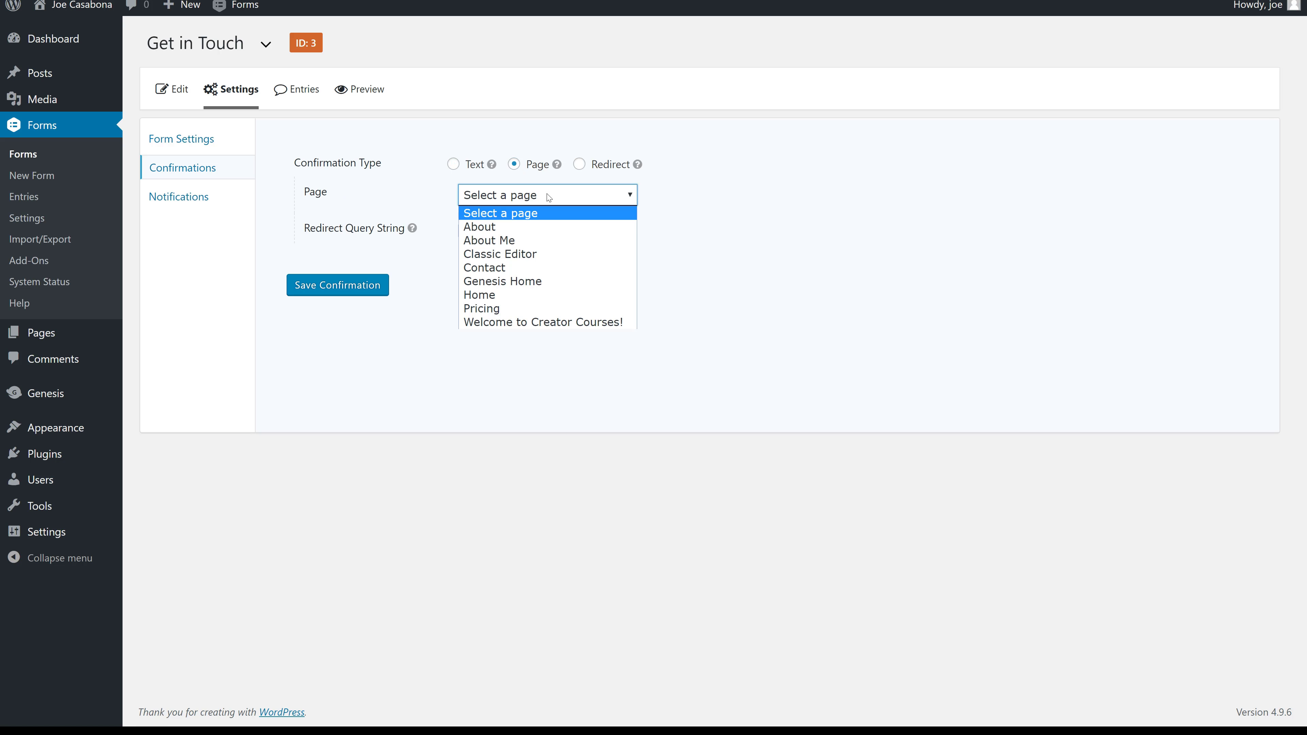
left_click(748, 279)
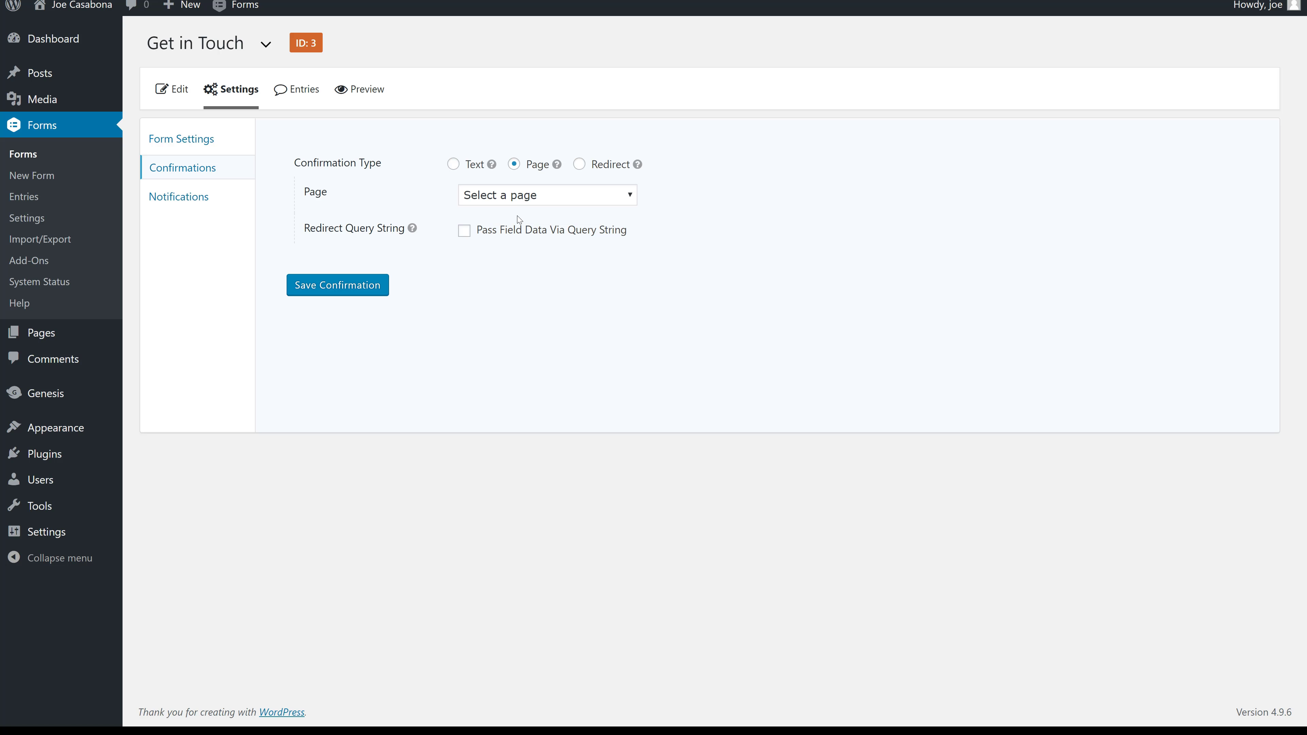
left_click(577, 166)
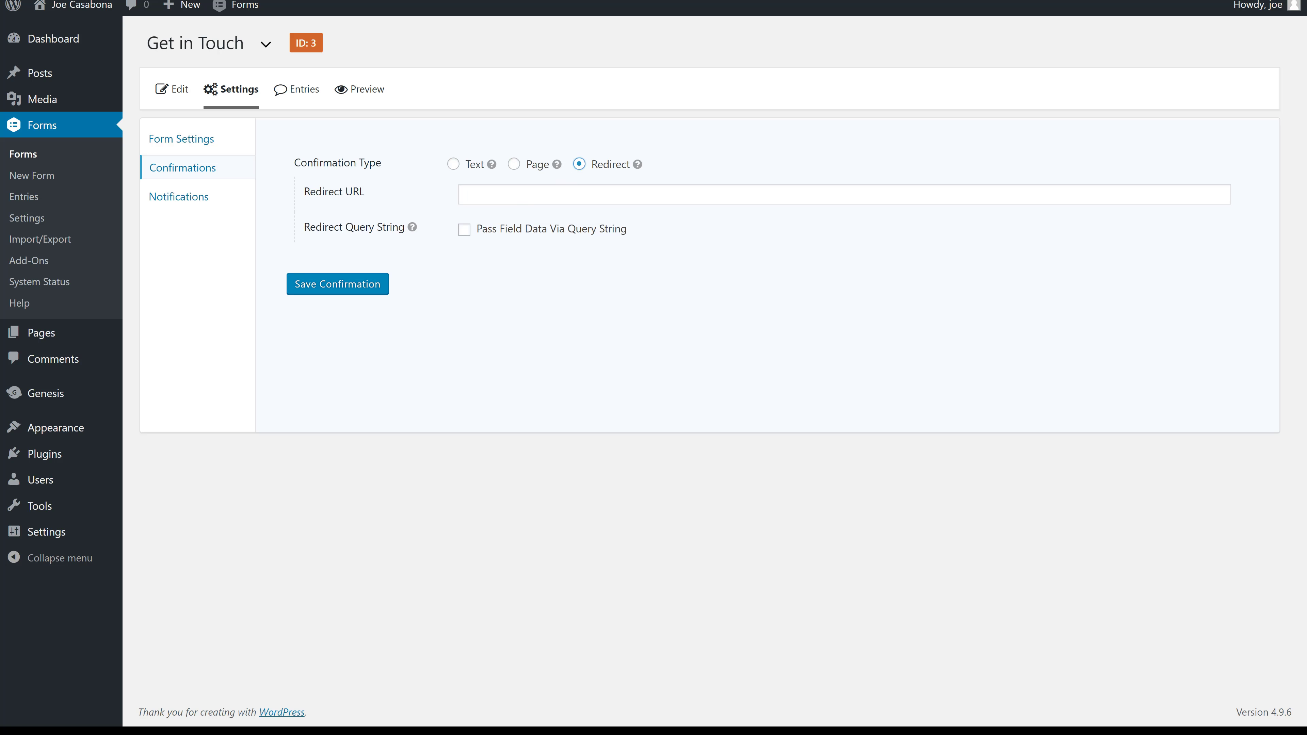
left_click(557, 194)
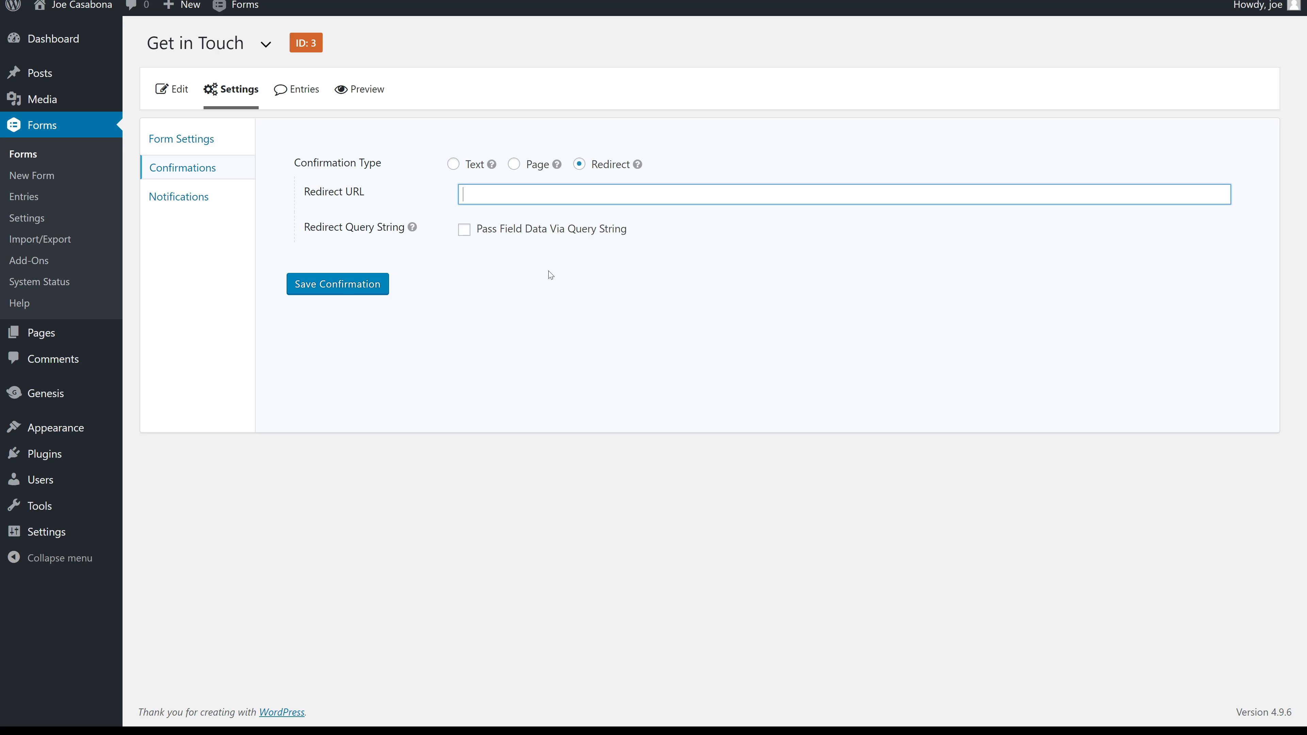
left_click(513, 164)
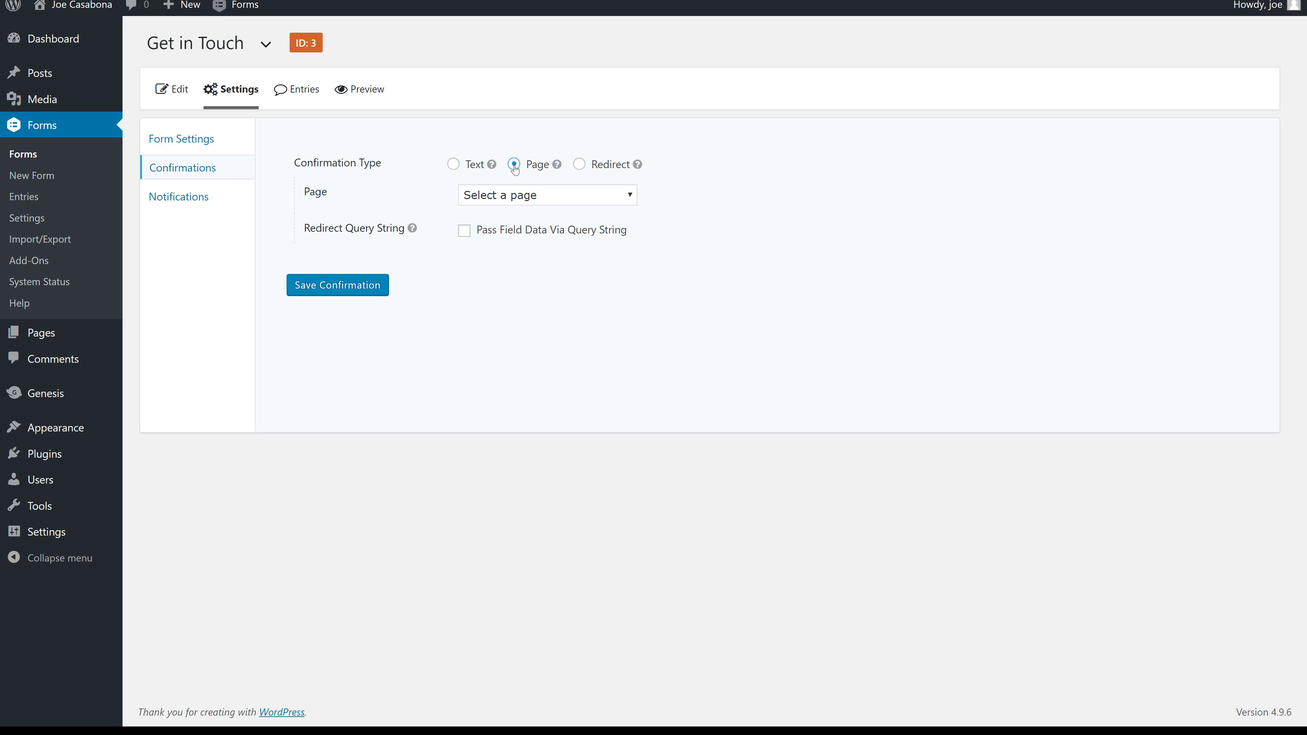
left_click(454, 164)
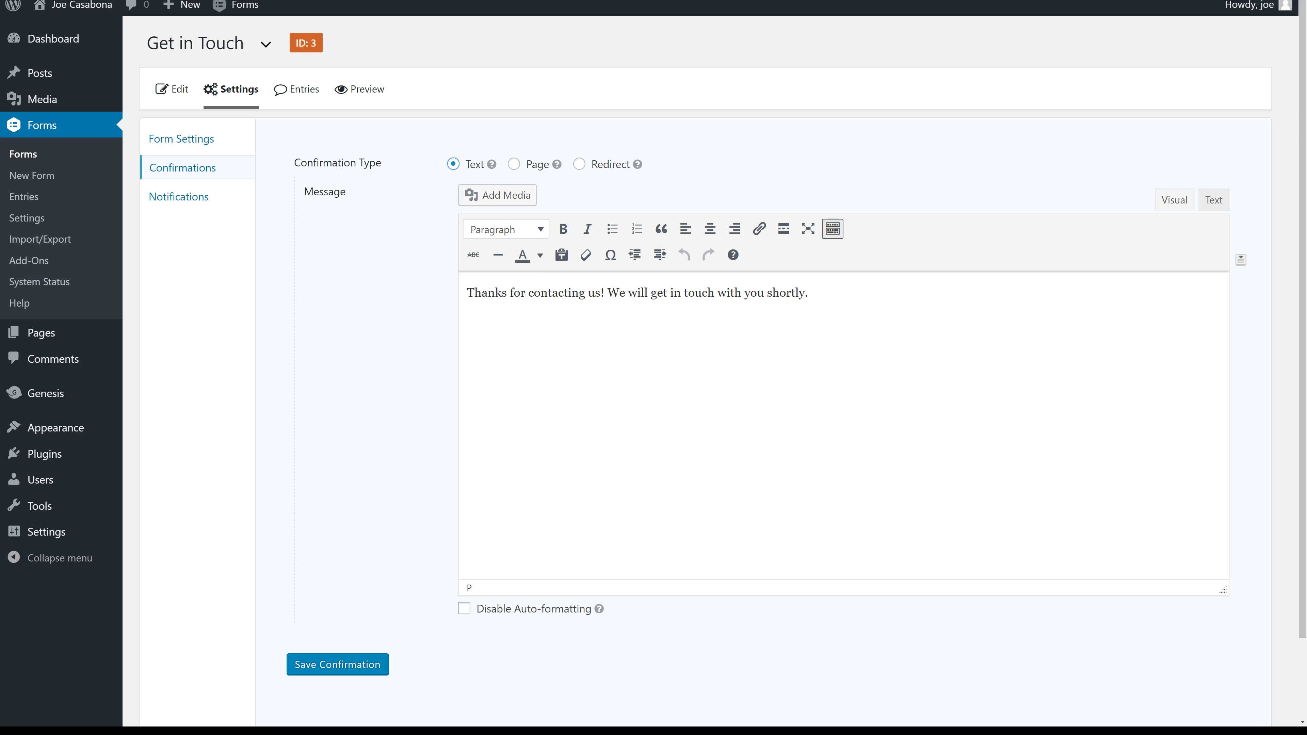
scroll(710, 361, "down", 1)
scroll(710, 360, "up", 1)
left_click(809, 293)
left_click(369, 665)
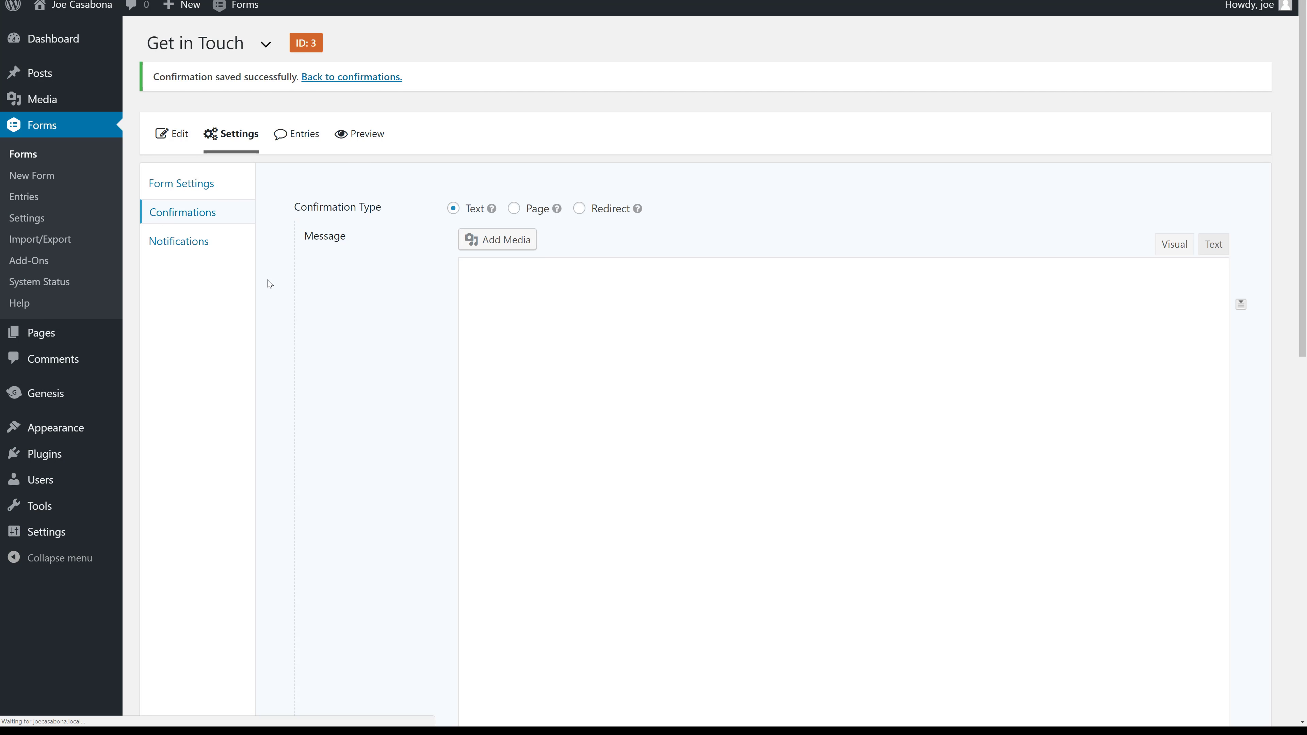
Open the Admin Notification and inspect the {admin_email} tag in its Send to Email field.
left_click(211, 243)
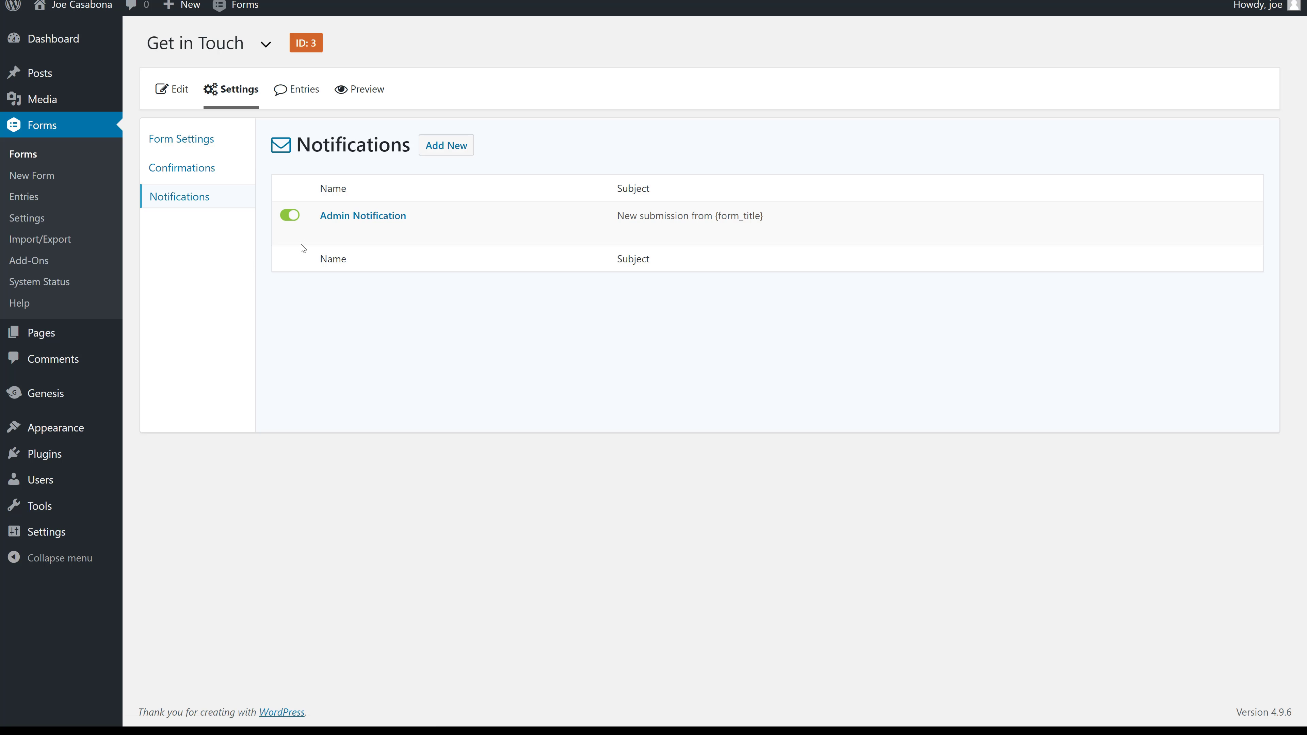
mouse_move(344, 243)
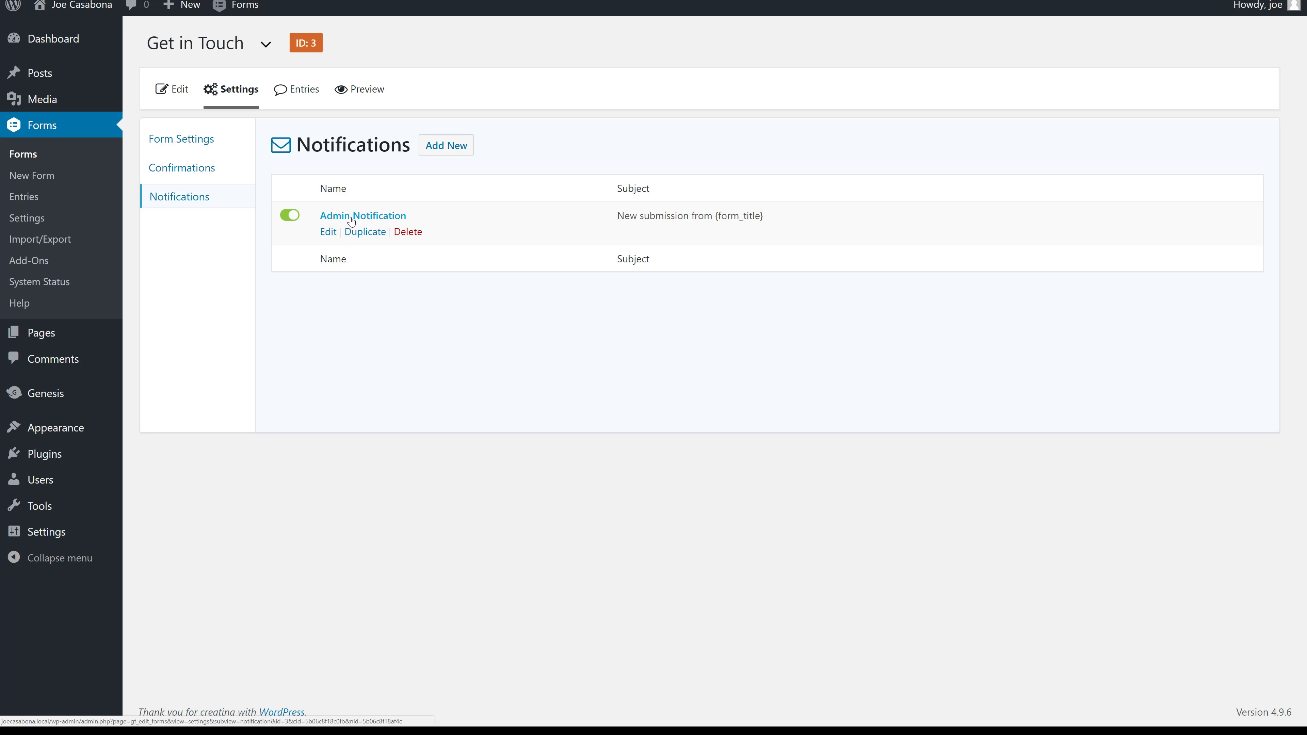
left_click(374, 220)
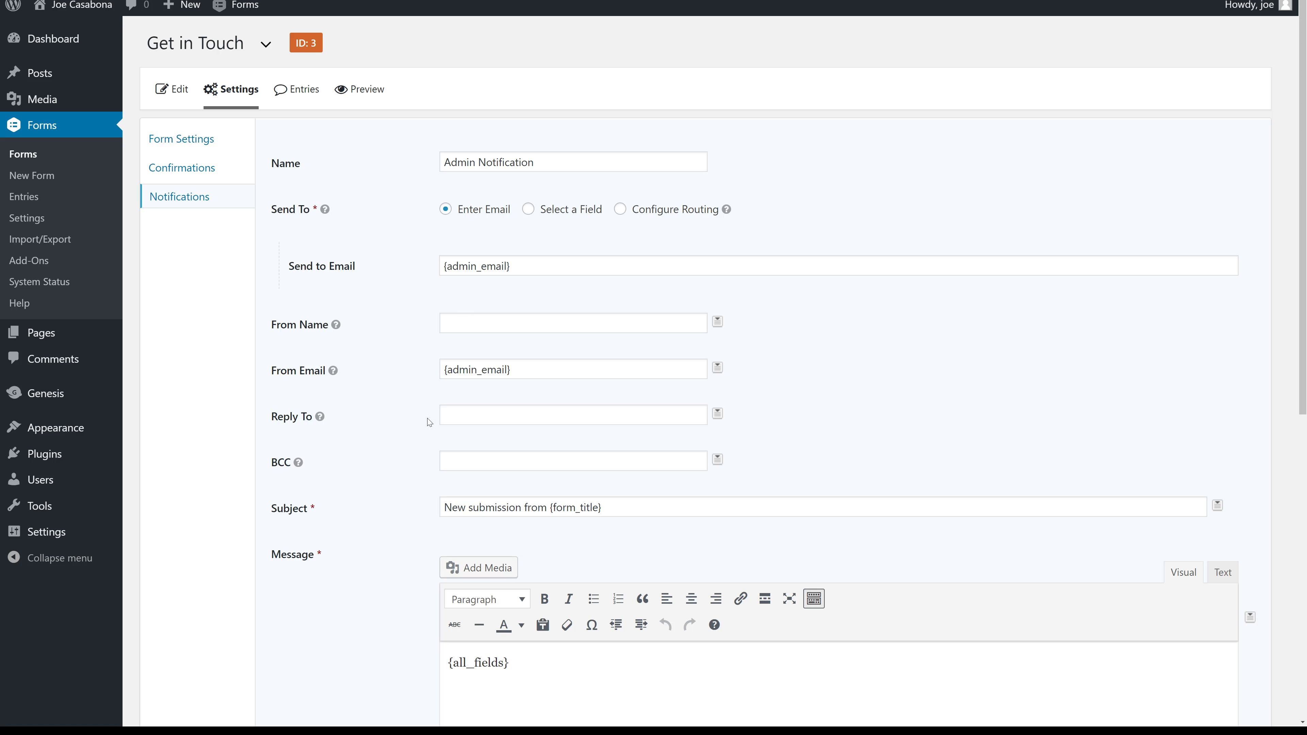
left_click(540, 369)
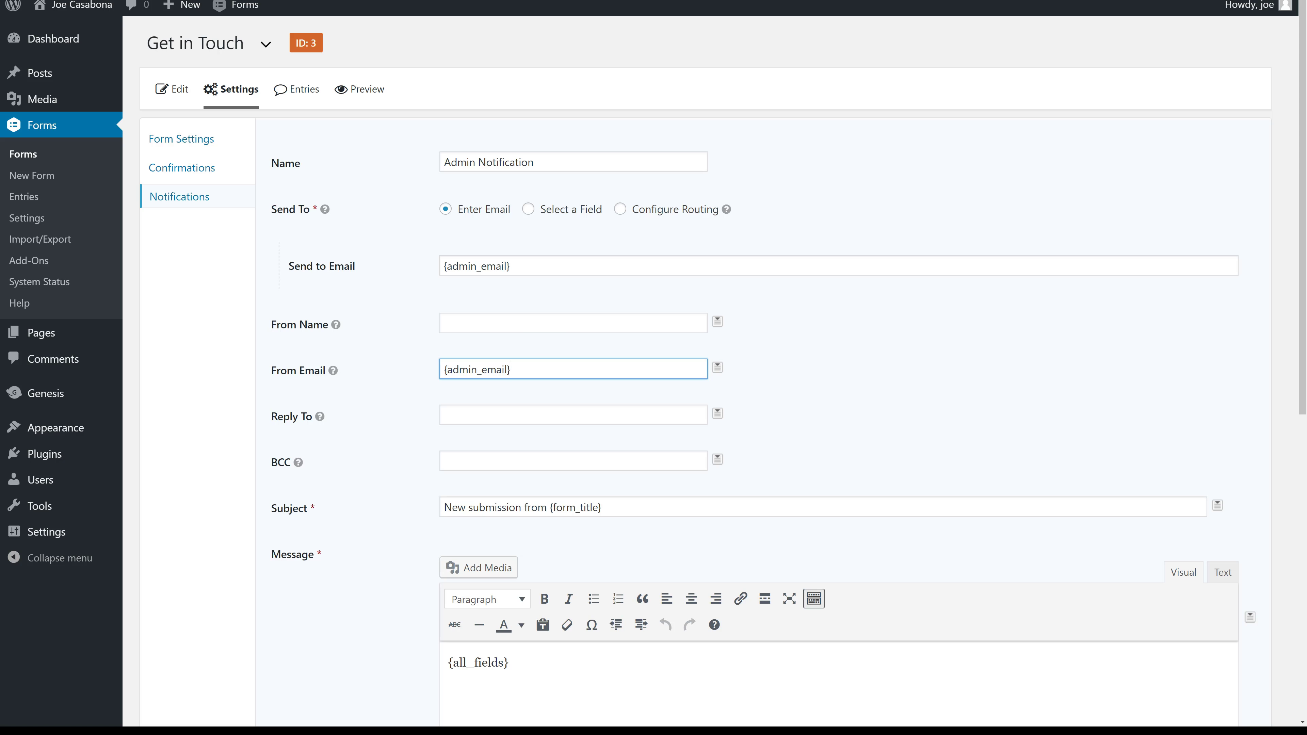
left_click(541, 268)
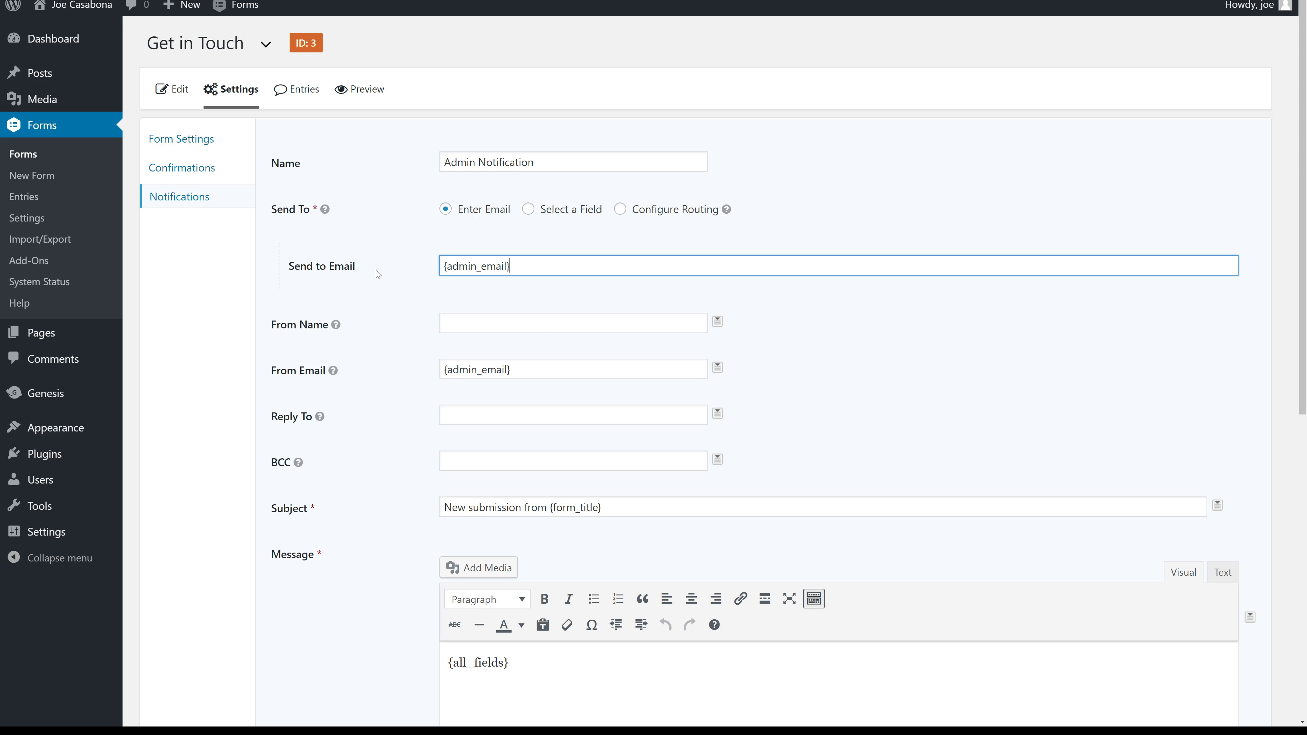
left_click_drag(282, 269, 411, 263)
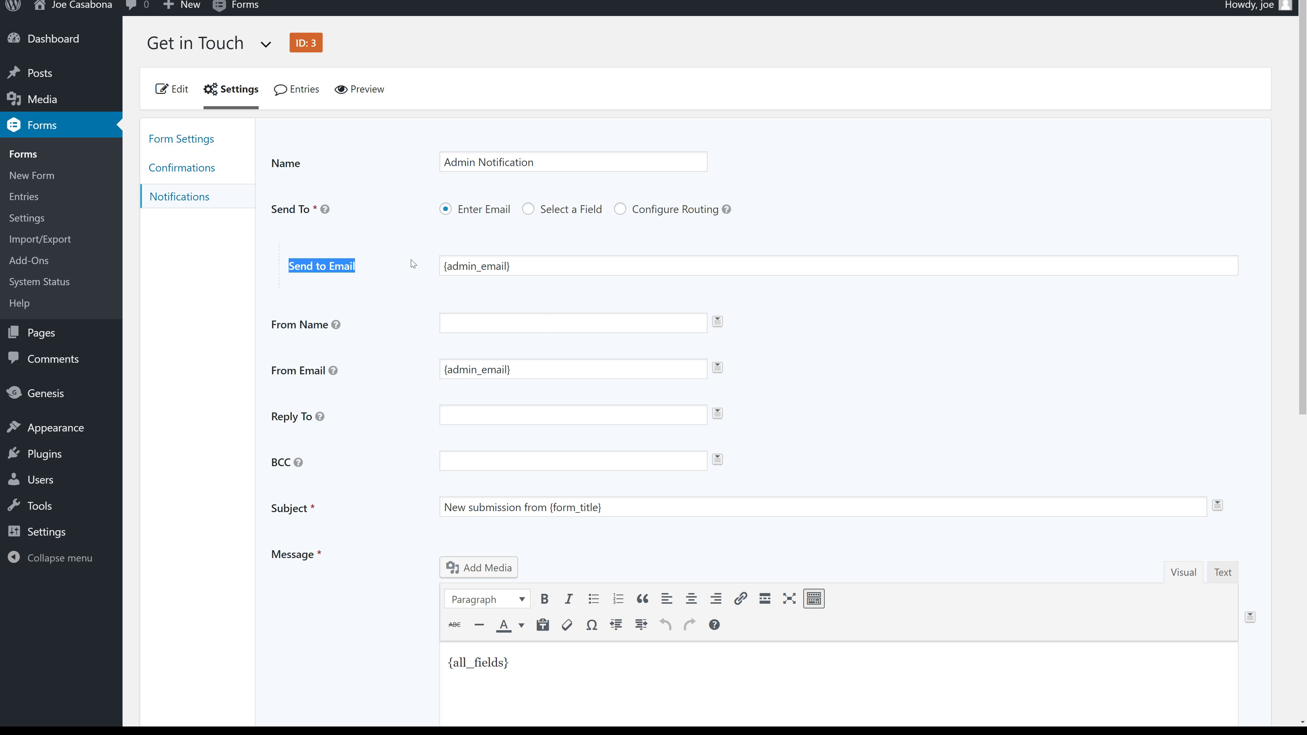
left_click(581, 263)
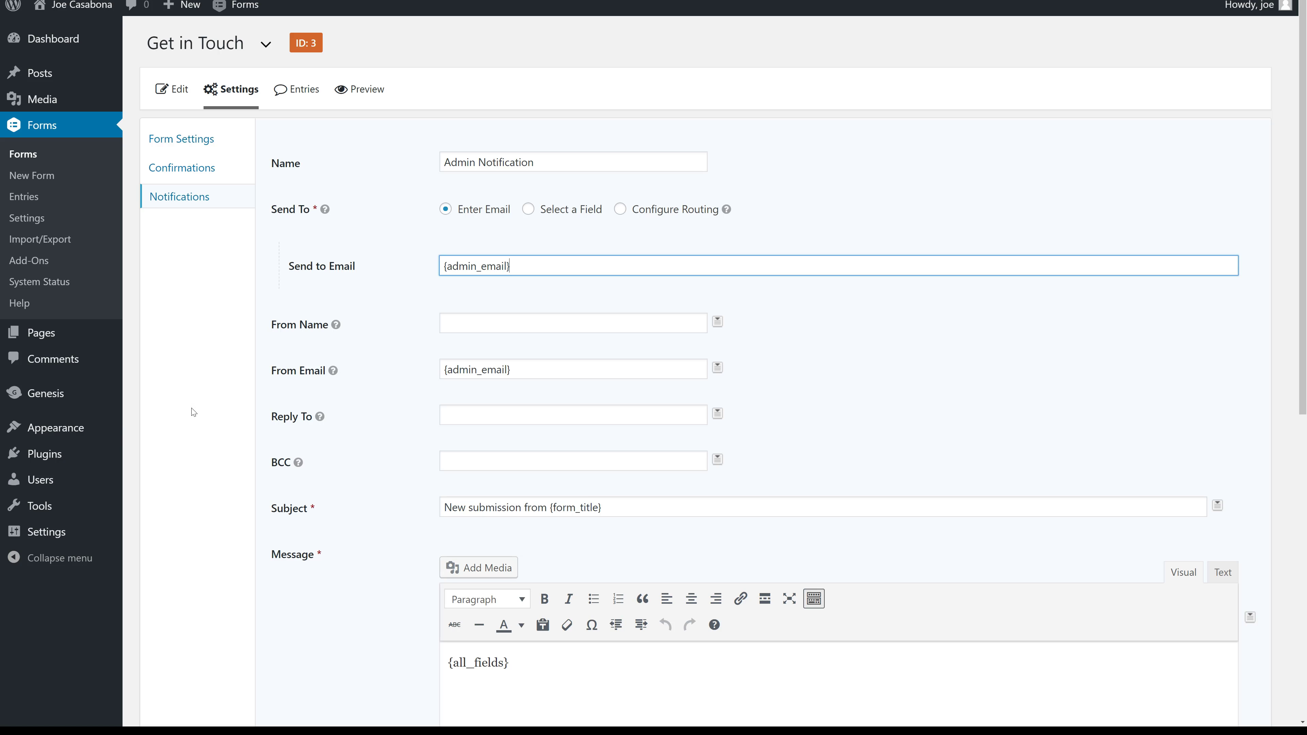
mouse_move(70, 535)
left_click_drag(512, 266, 432, 266)
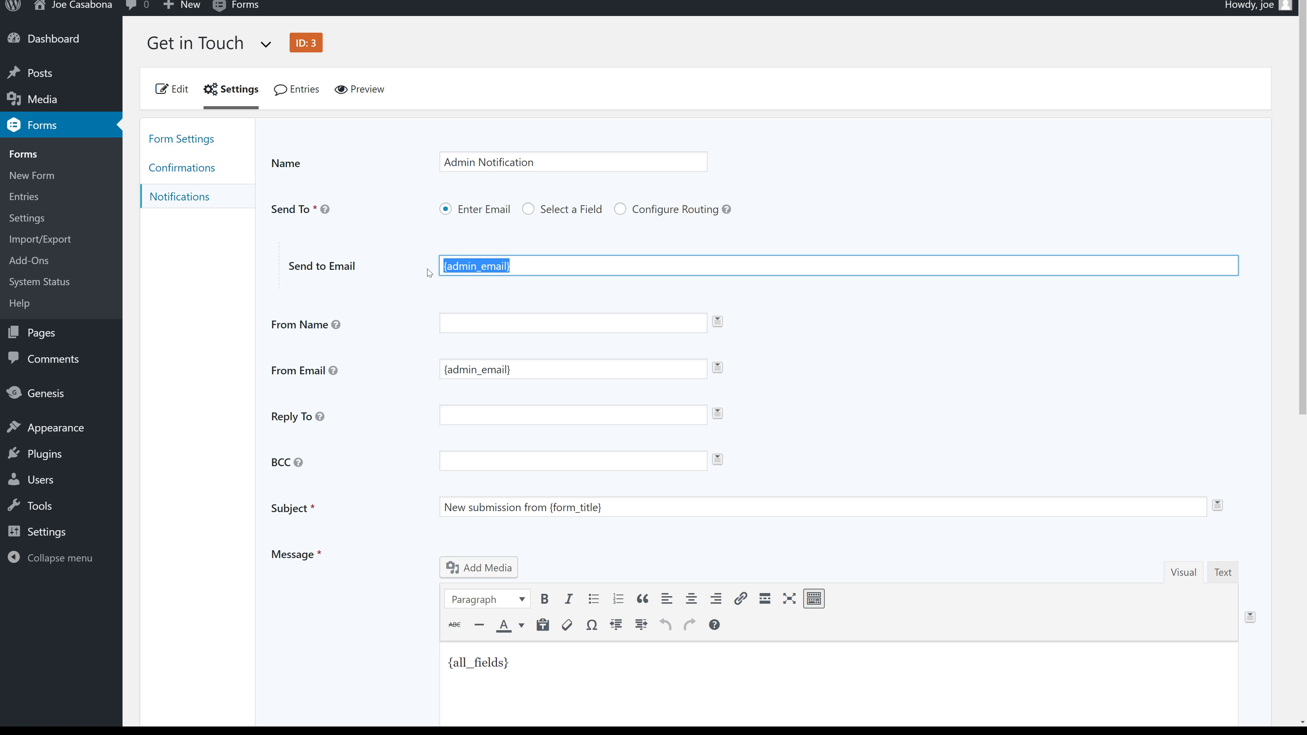
Set From Name to {Name (First):1.3} and From Email to {Email:2}, removing {admin_email}.
left_click(461, 323)
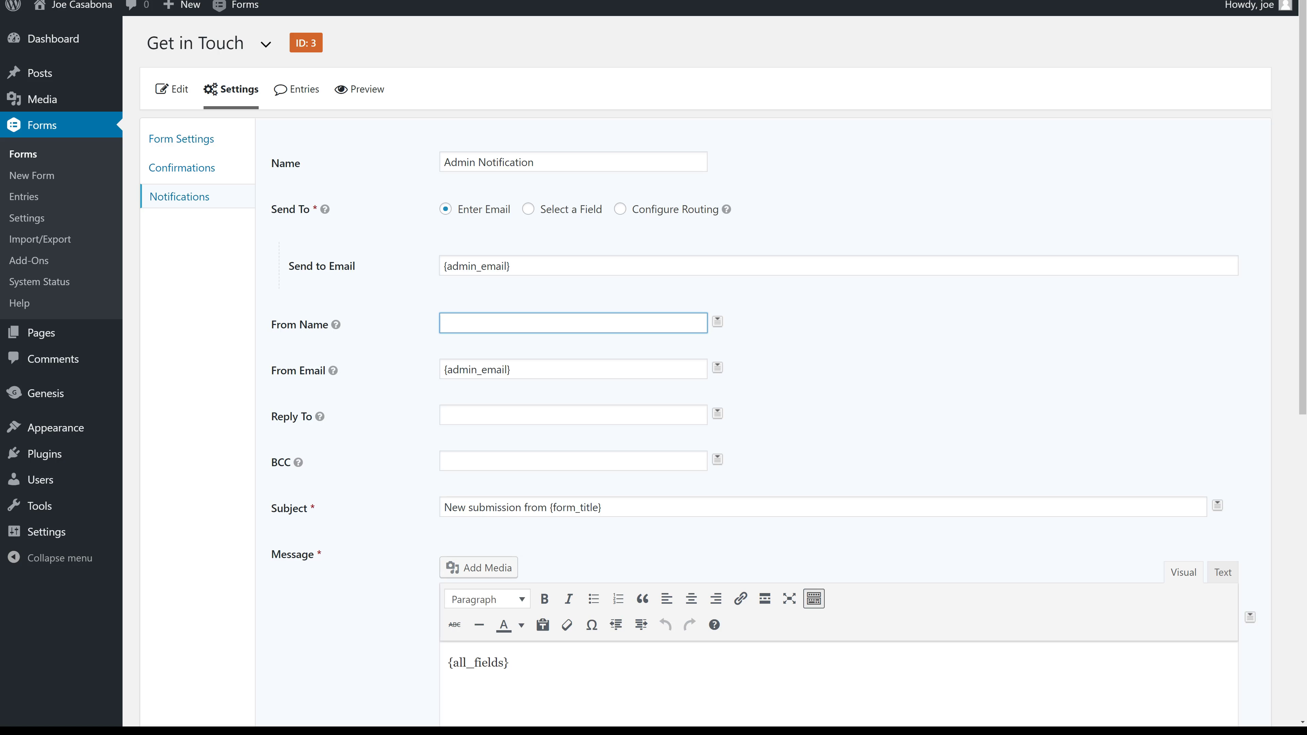
left_click(718, 322)
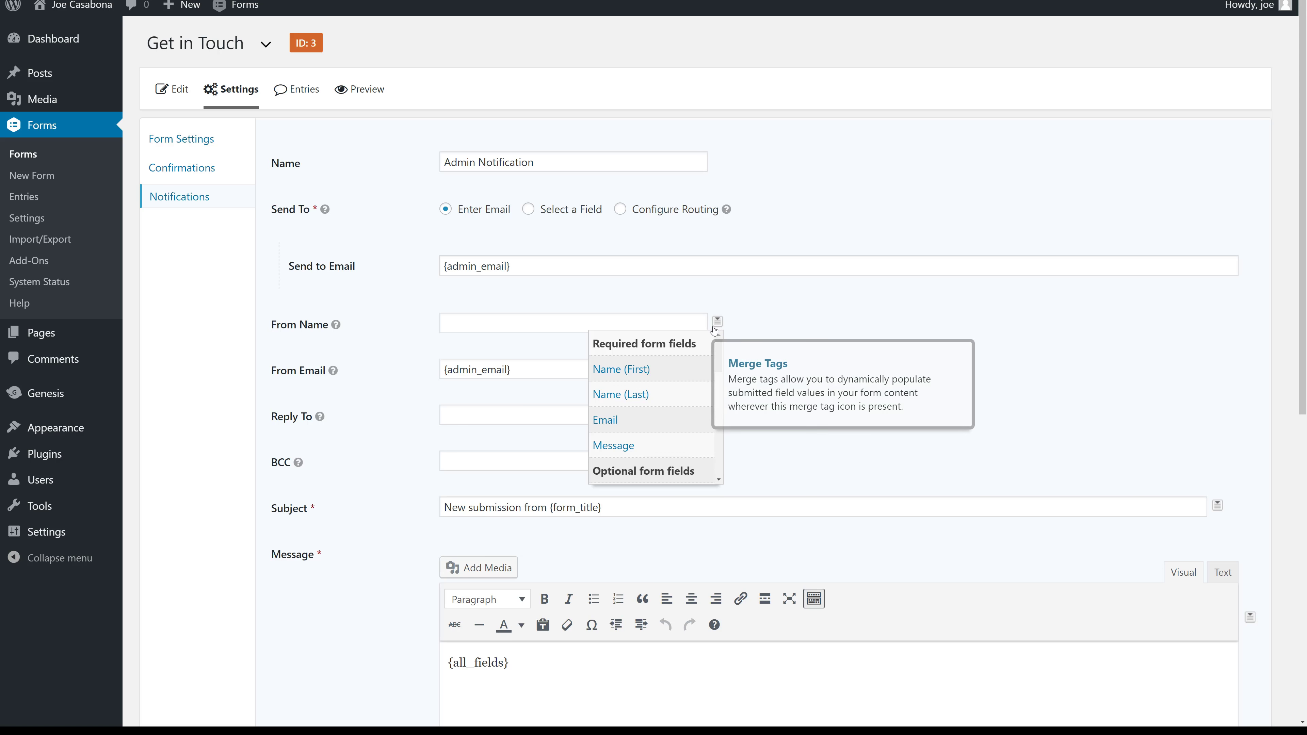
left_click(661, 368)
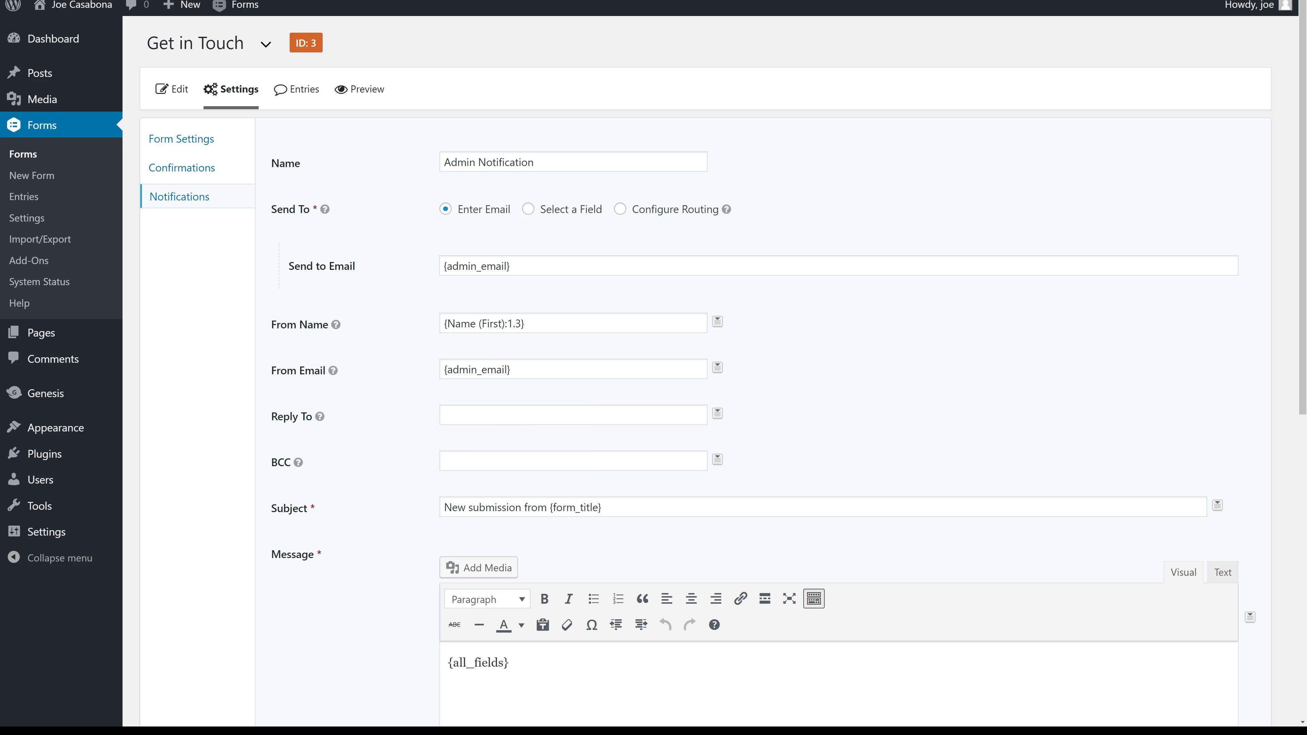
left_click(717, 367)
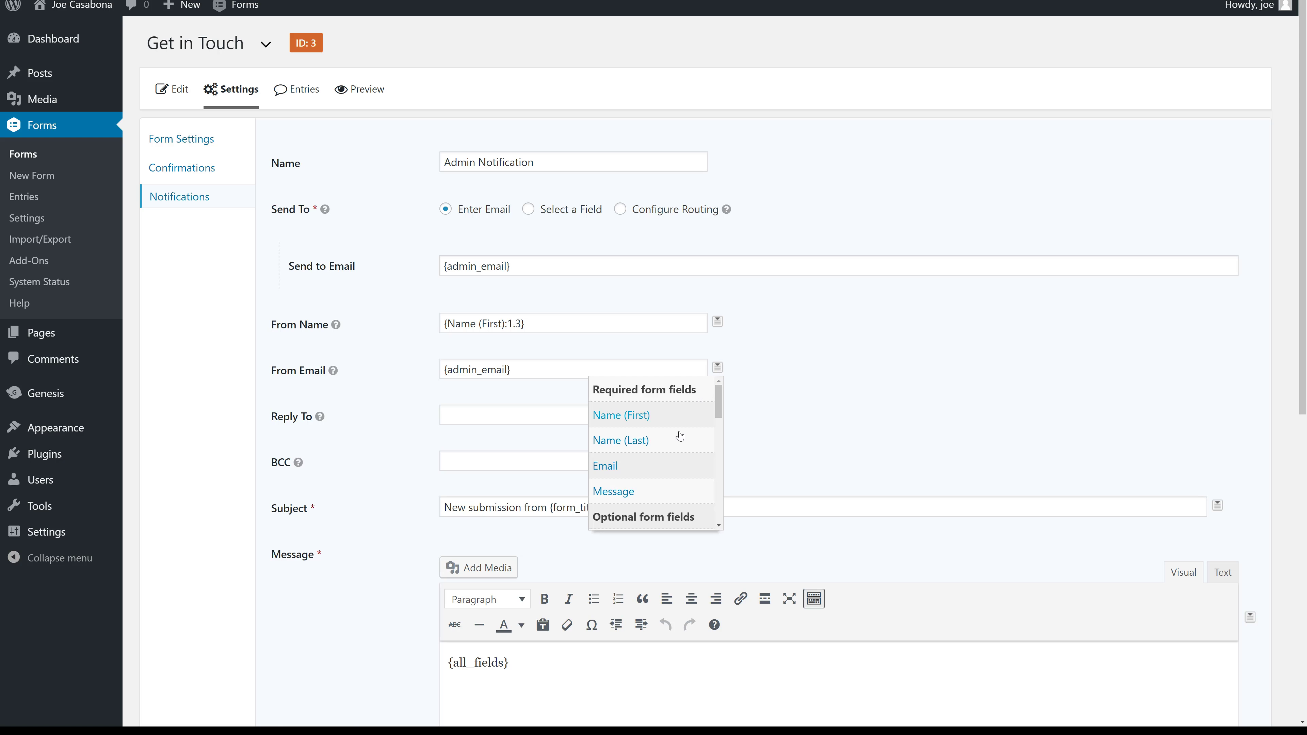
left_click(605, 466)
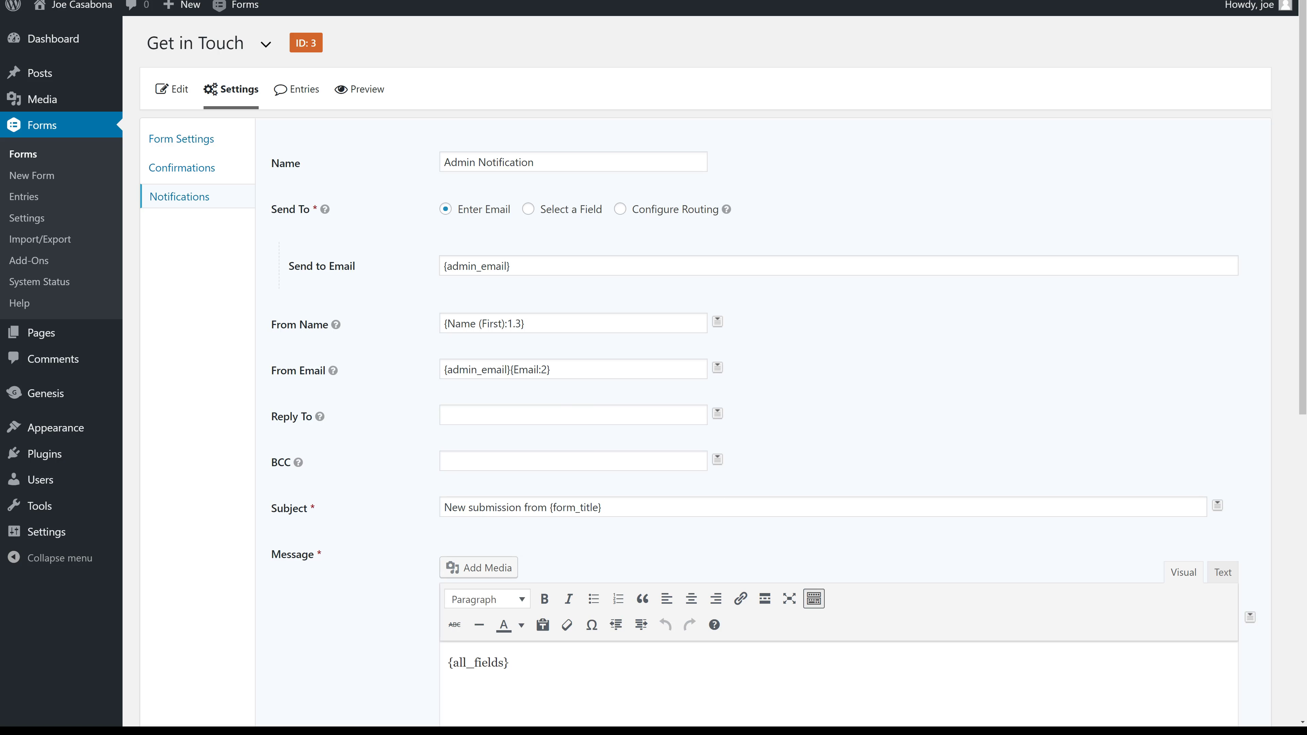
left_click_drag(510, 369, 412, 379)
key("BackSpace")
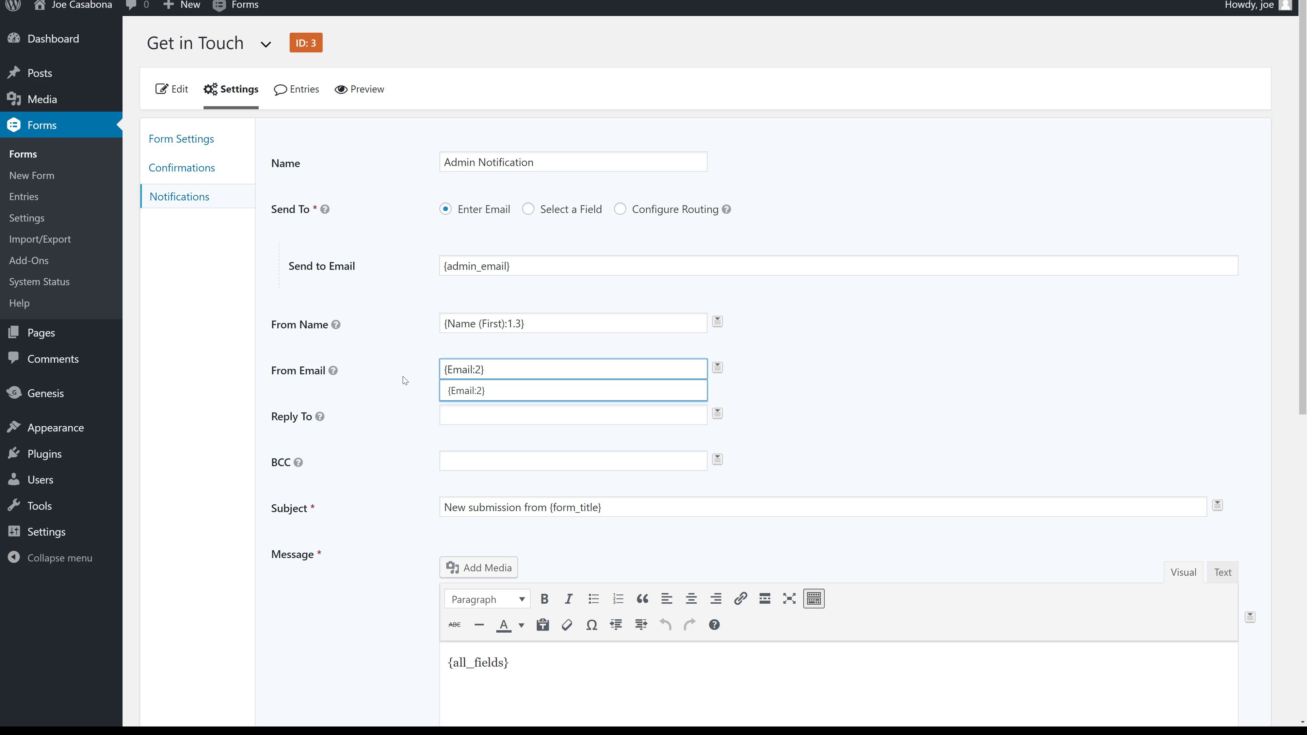
left_click(812, 365)
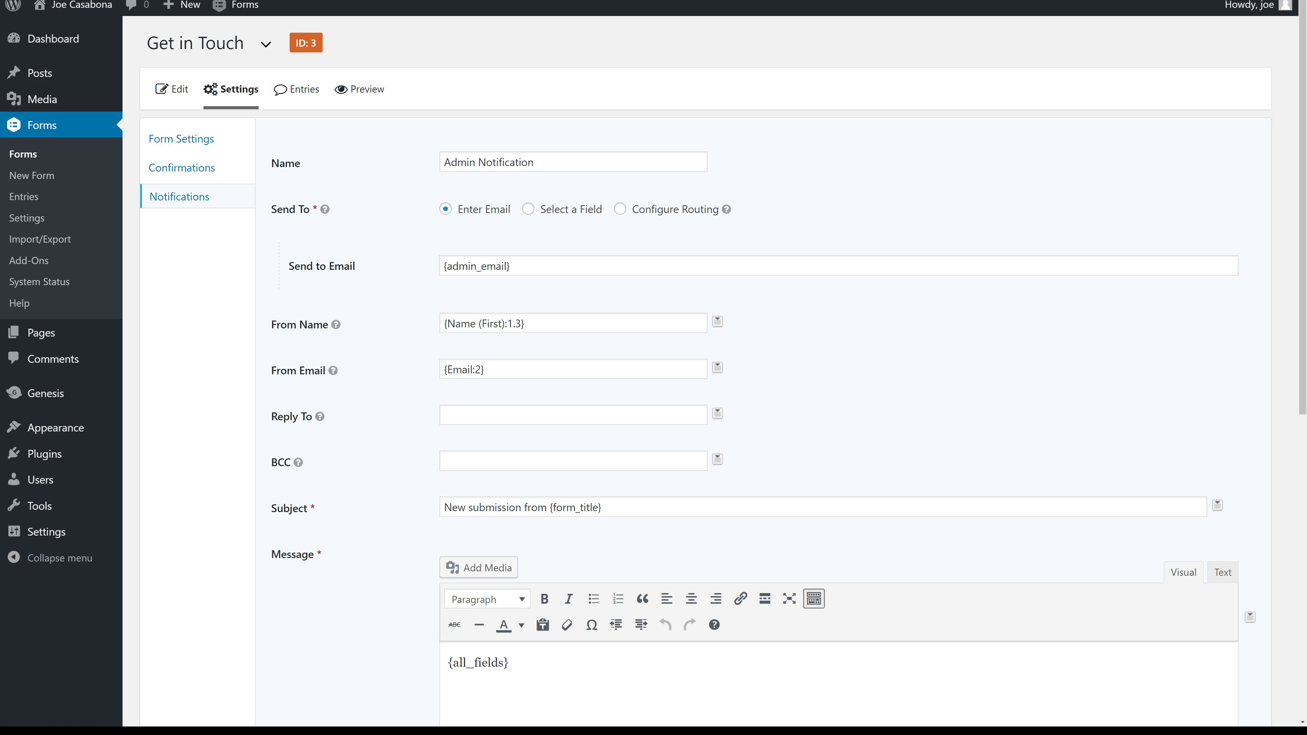
Replace {form_title} in the subject with Casabona.Org.
scroll(694, 296, "down", 2)
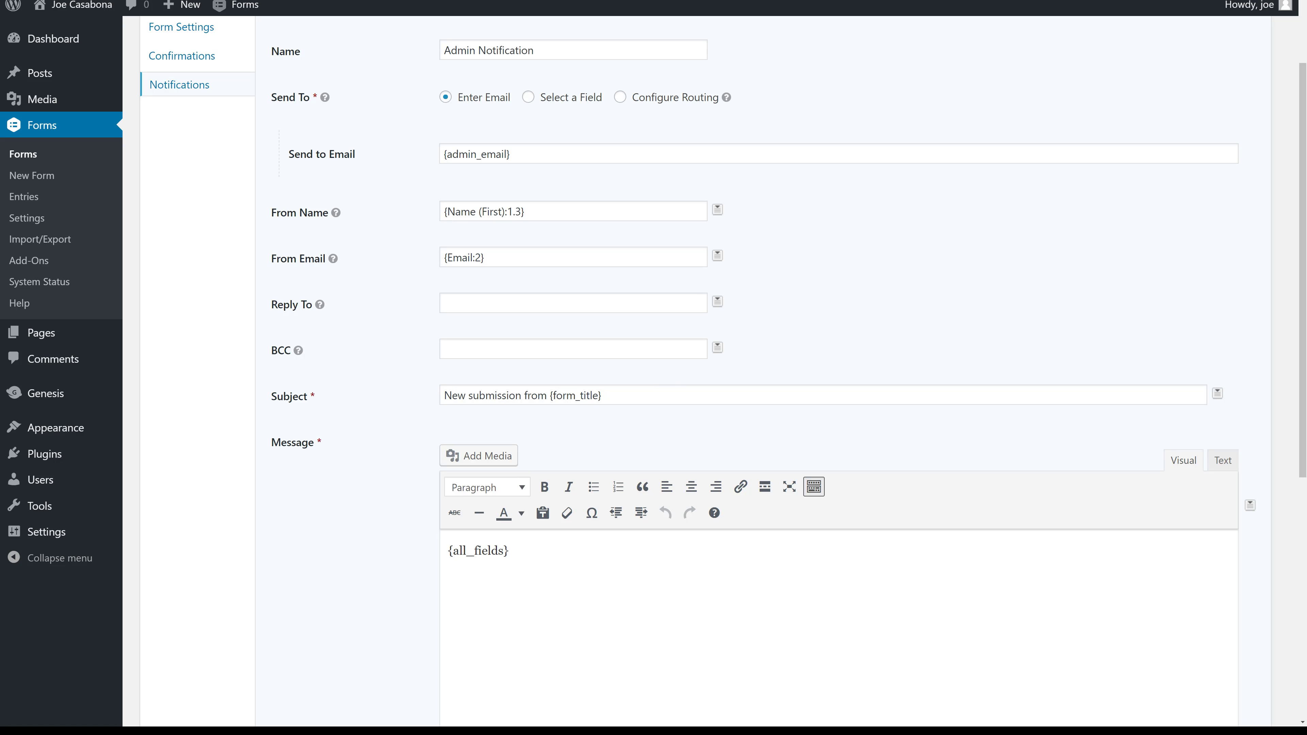
left_click_drag(604, 396, 550, 395)
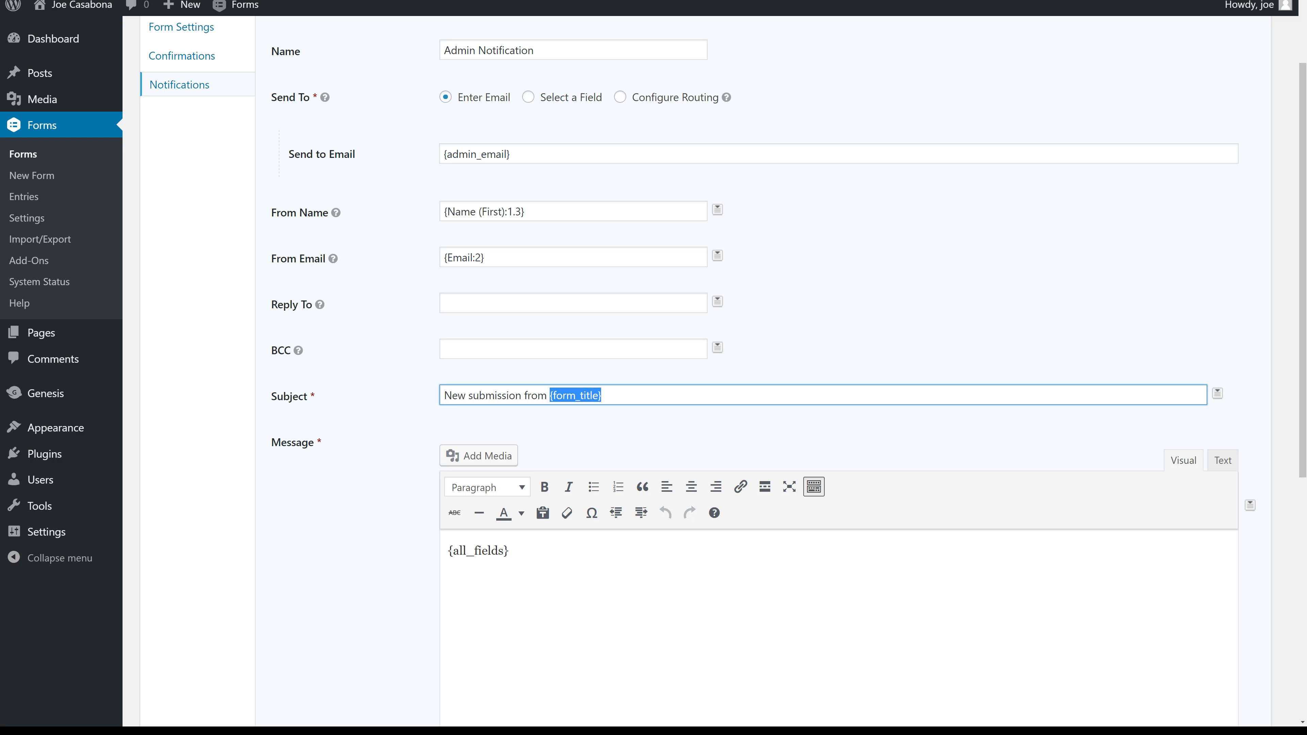
type("Casabona.o")
key("BackSpace")
type("Org")
Keep {all_fields} as the message, review the merge tags list, and update the notification.
scroll(622, 538, "down", 2)
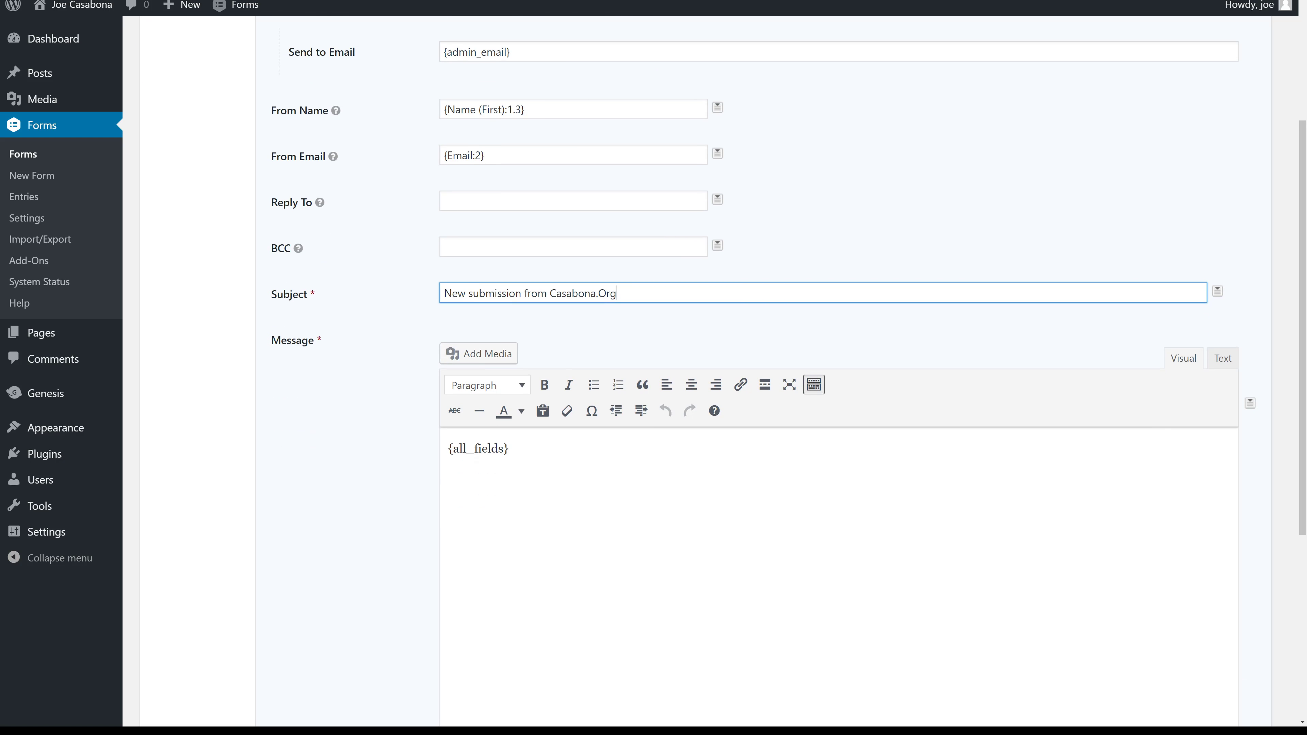
left_click_drag(510, 449, 447, 449)
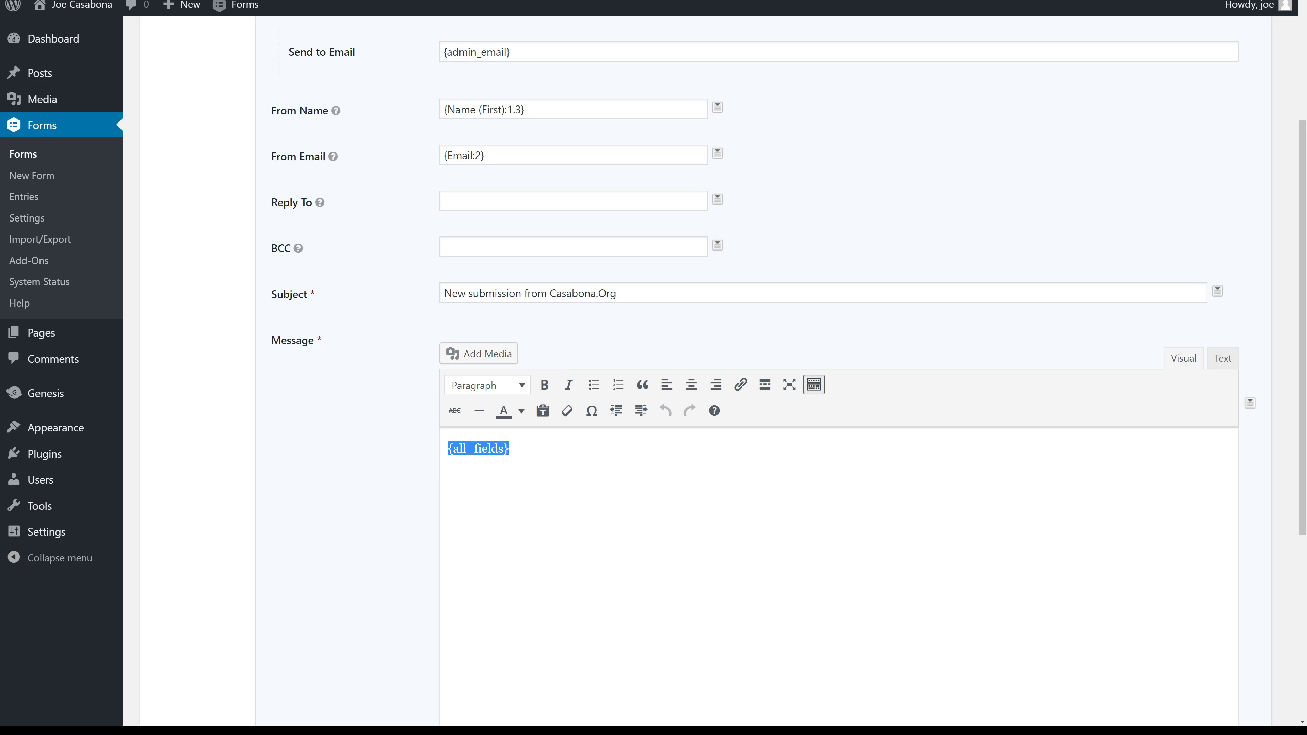
left_click(509, 448)
scroll(720, 411, "down", 2)
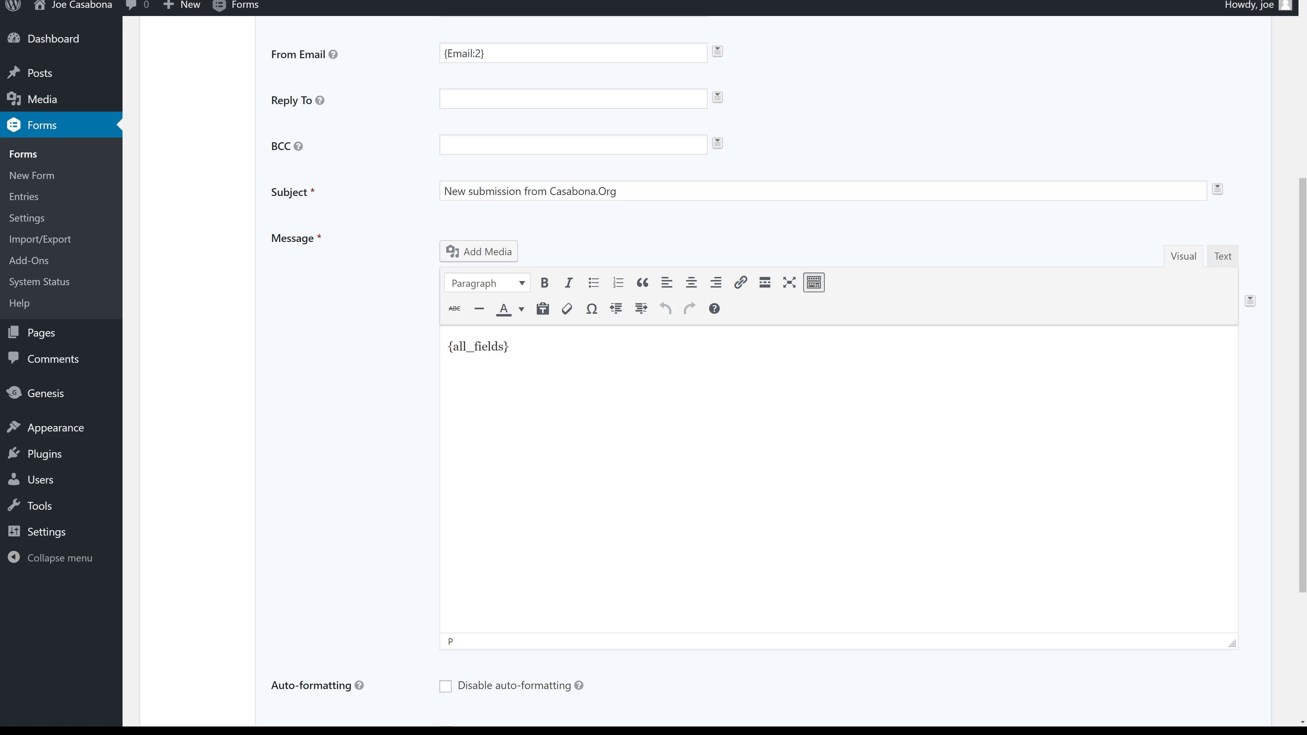
left_click(1251, 304)
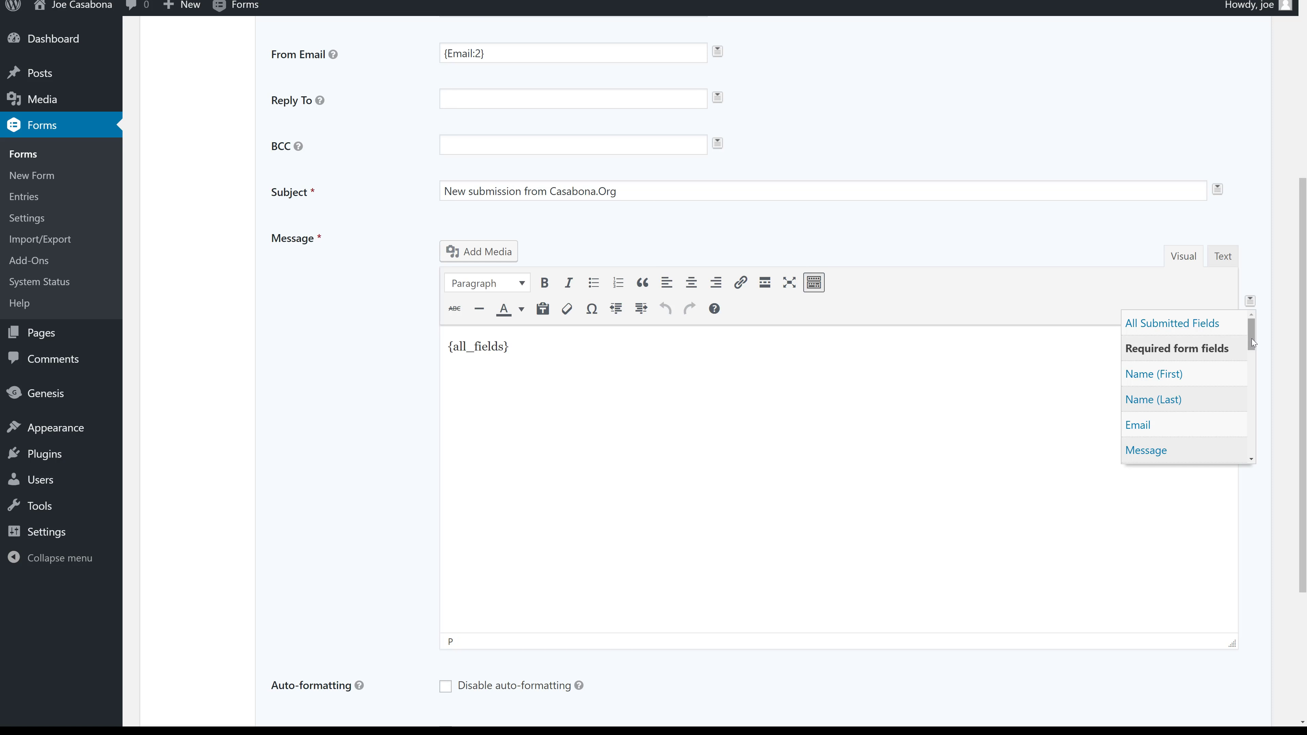
mouse_move(1252, 341)
left_mouse_down()
mouse_move(1255, 456)
mouse_move(1253, 366)
left_mouse_up()
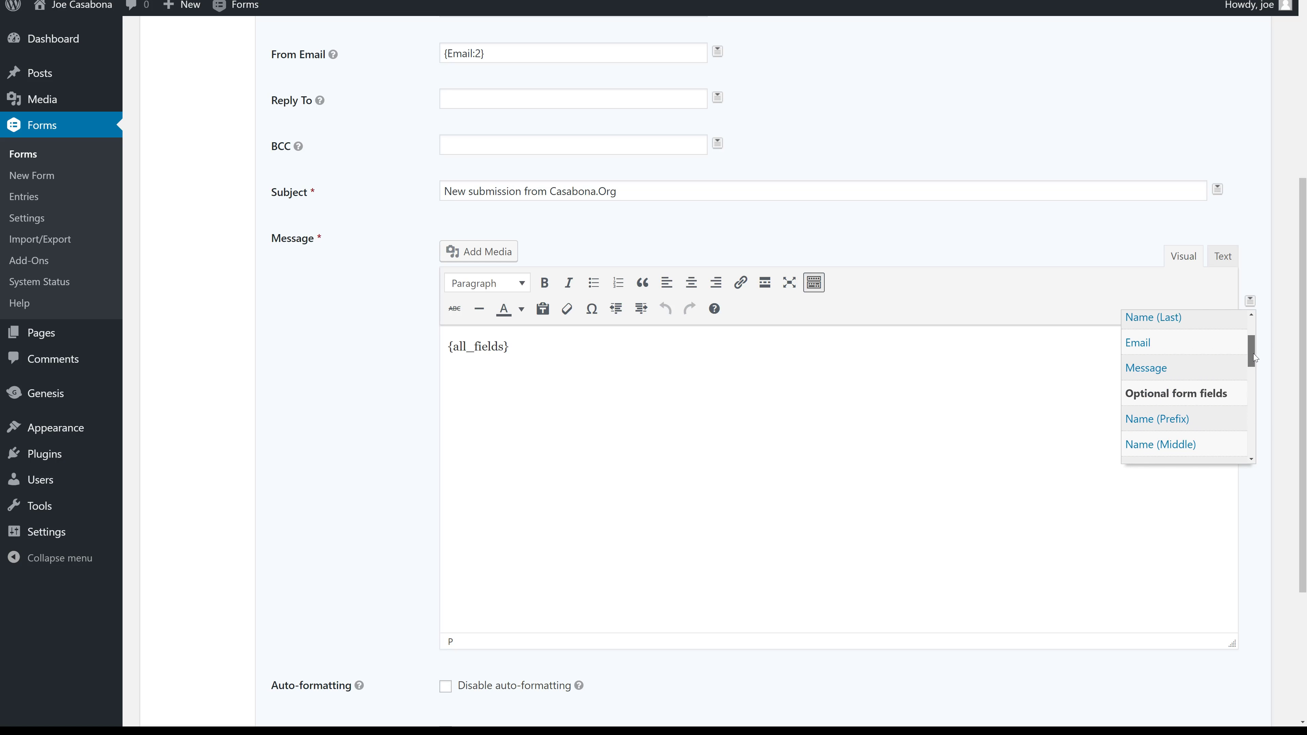
left_click_drag(1254, 366, 1254, 347)
scroll(337, 559, "down", 1)
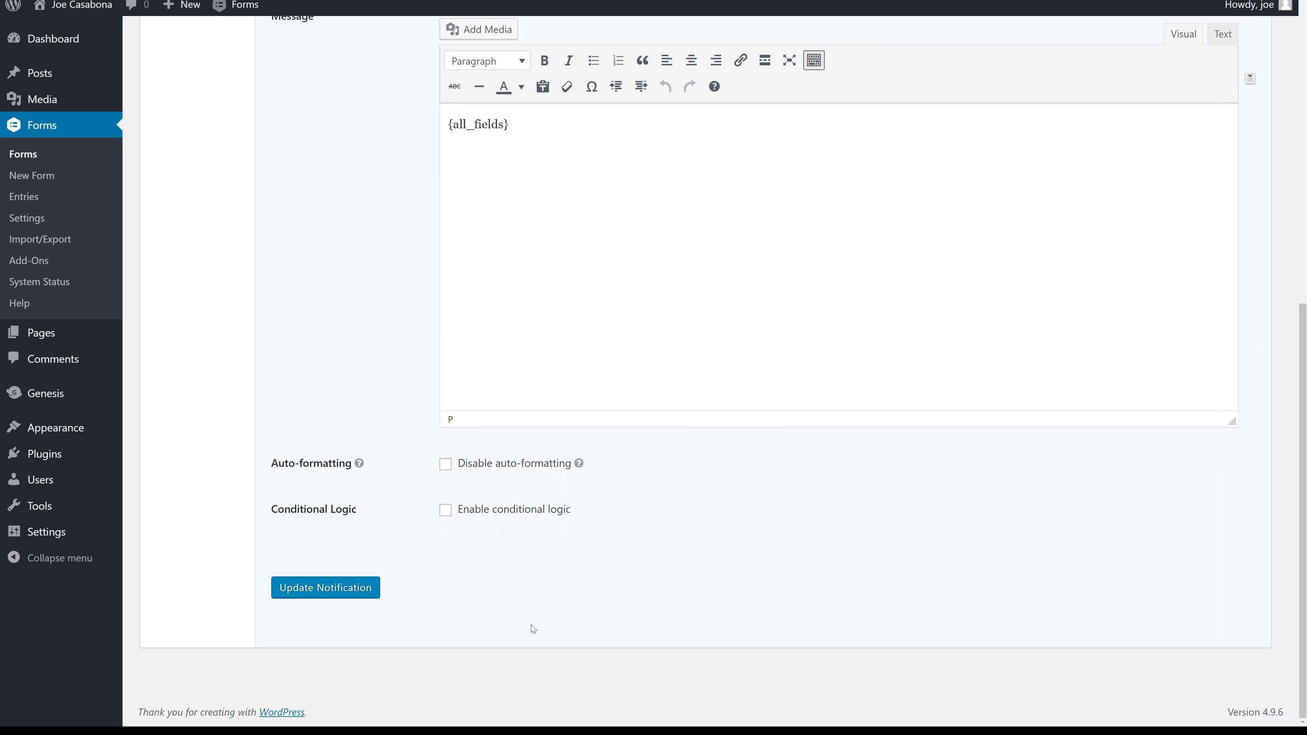
left_click(337, 599)
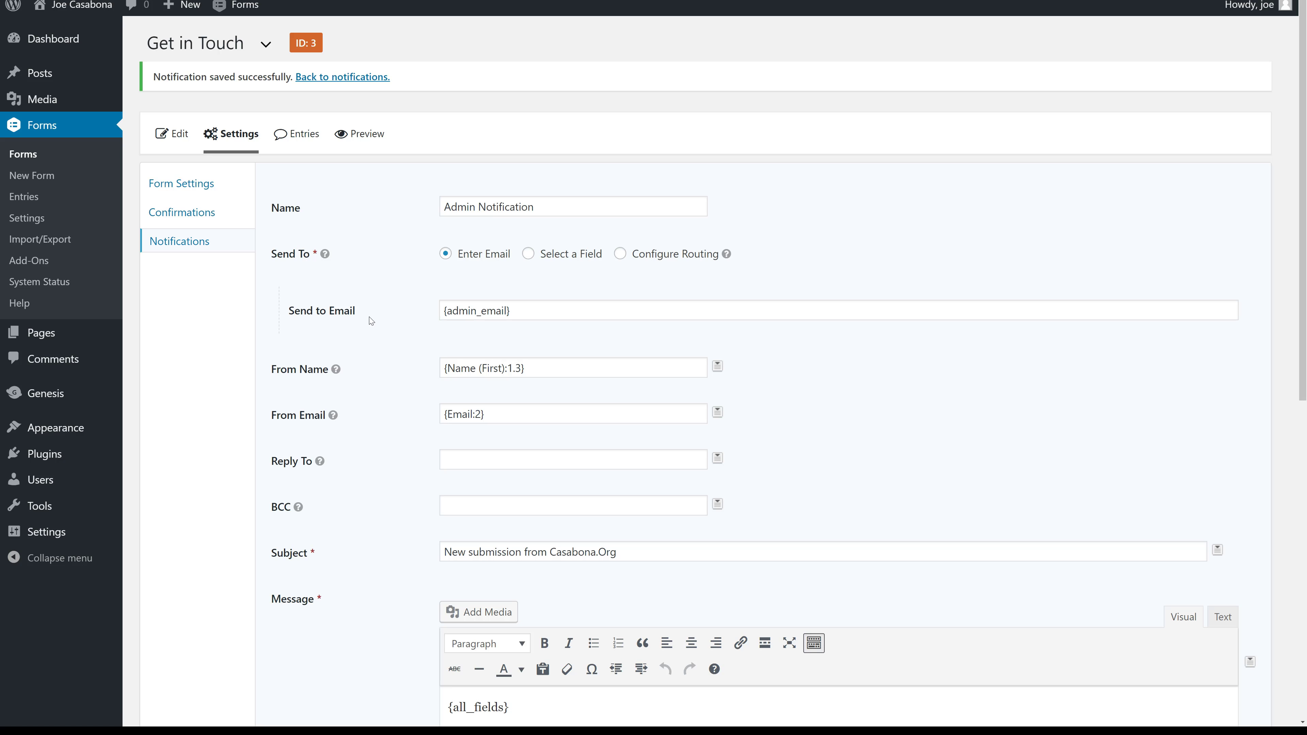
Create a new page titled 'Get in Touch'.
mouse_move(47, 332)
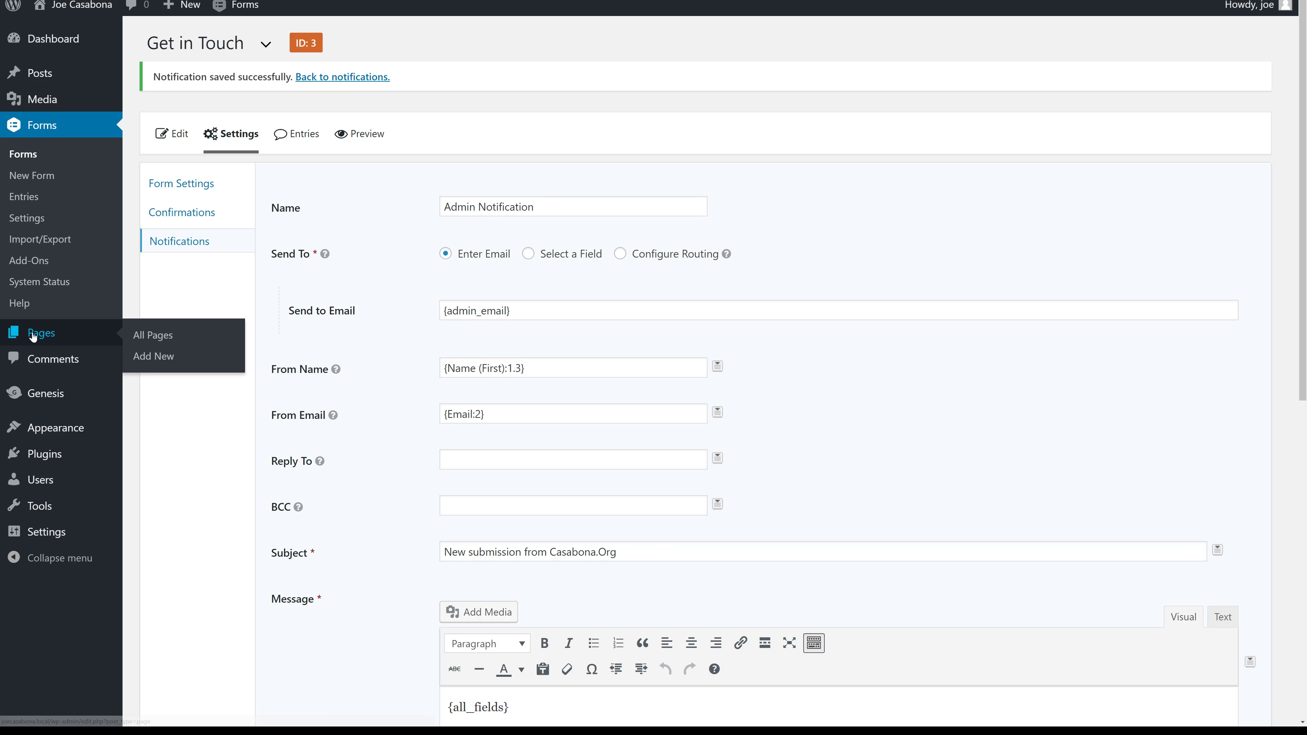
left_click(138, 362)
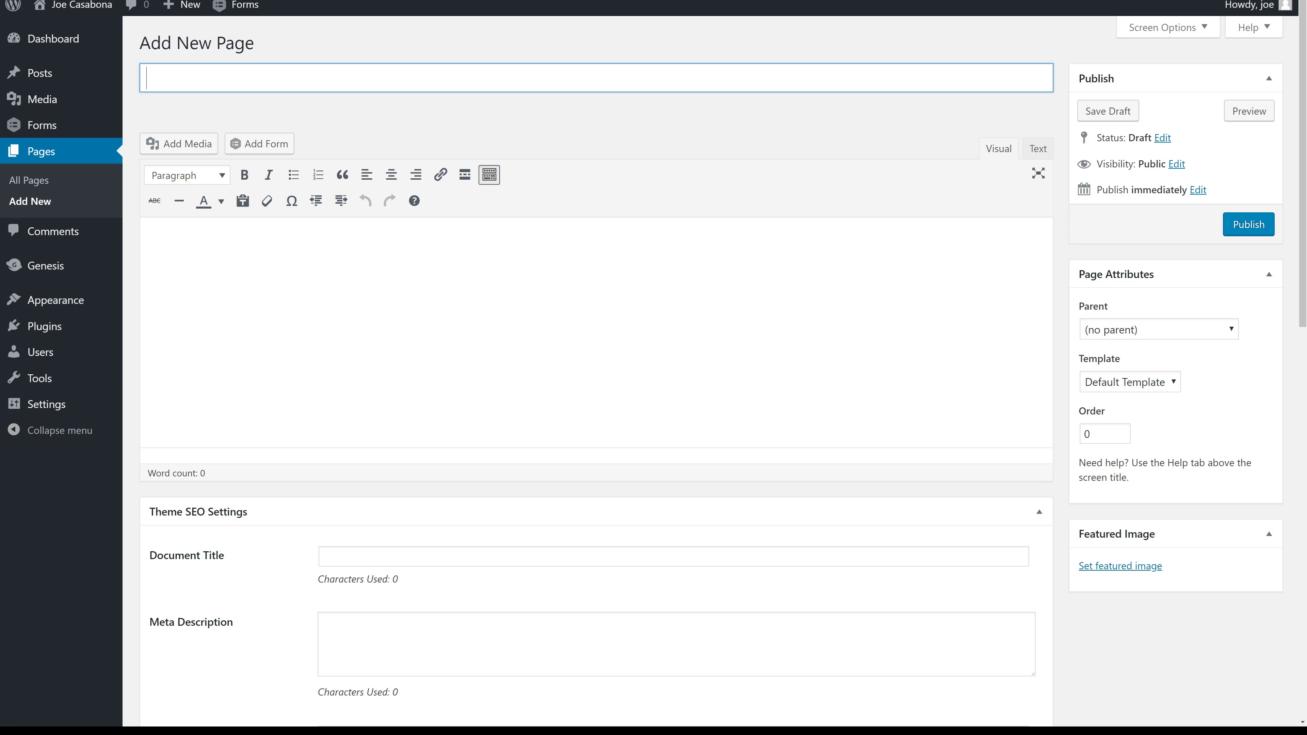
type("Get in Touch")
key("Tab")
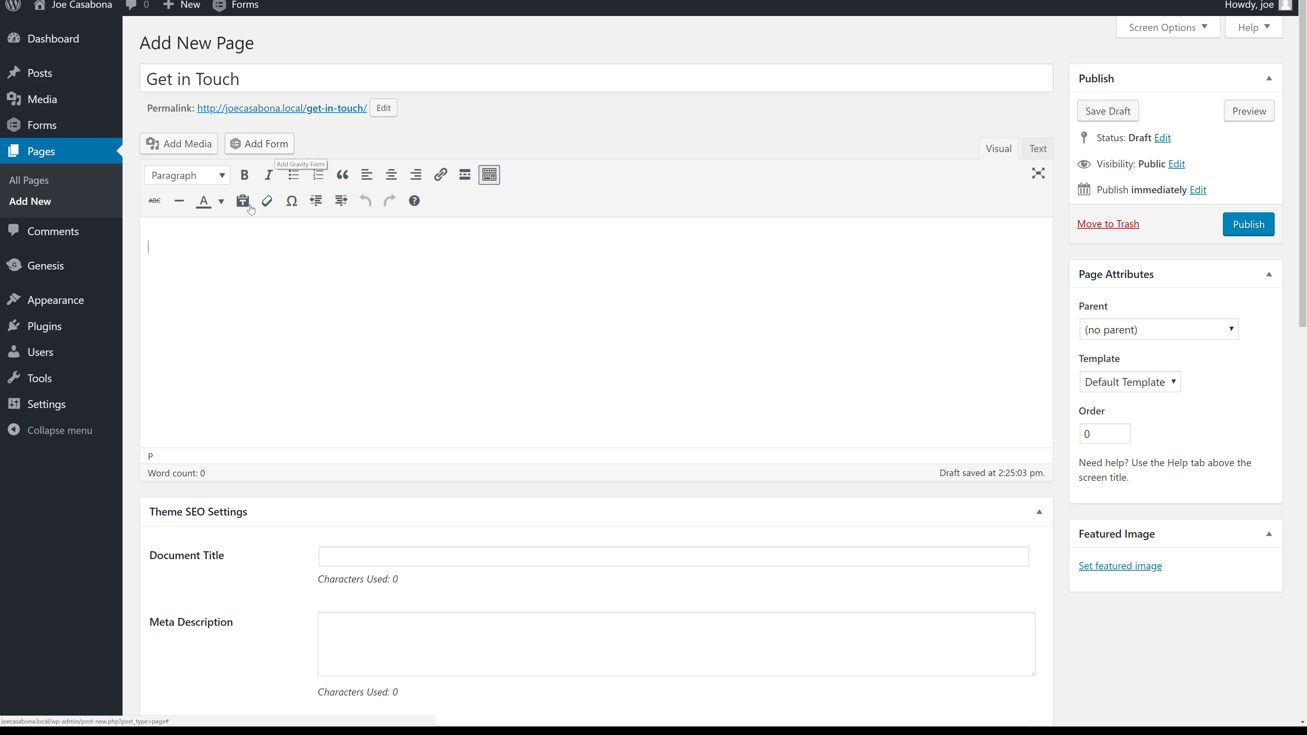
Embed the Get in Touch form with title and description hidden and Ajax enabled.
left_click(271, 146)
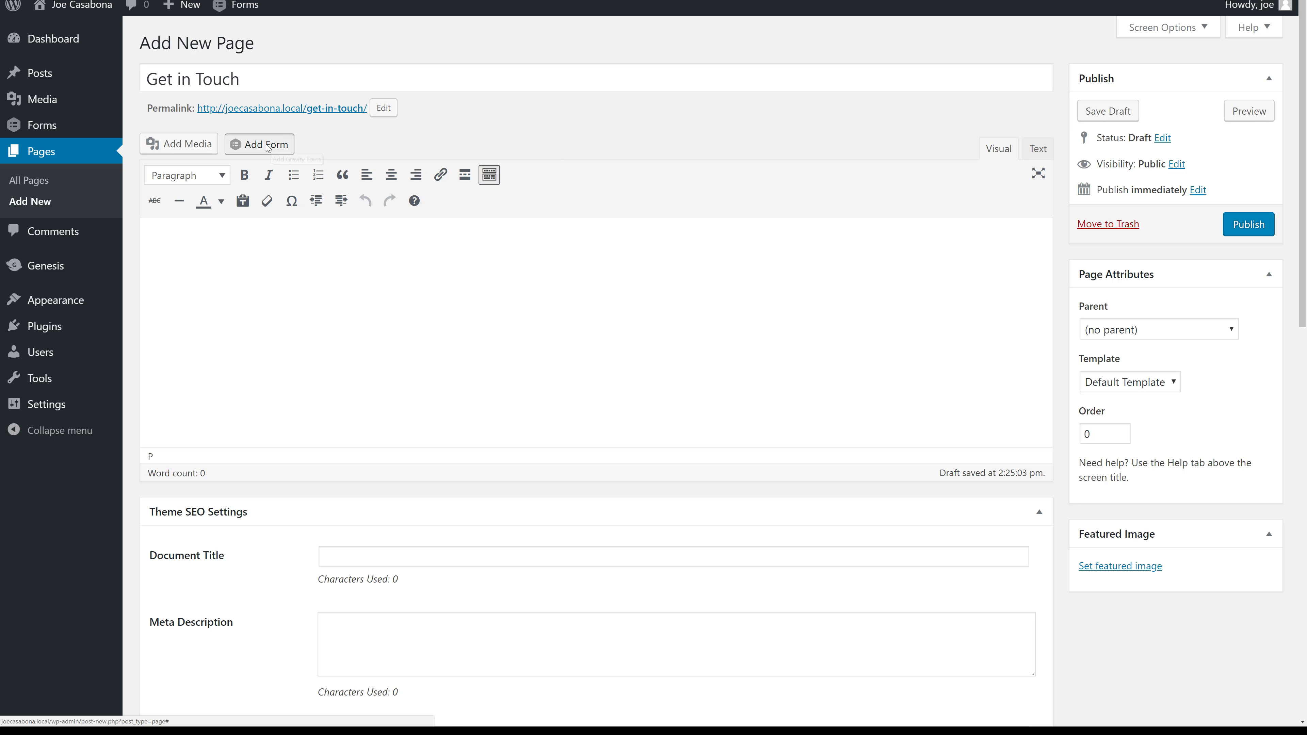
left_click(425, 150)
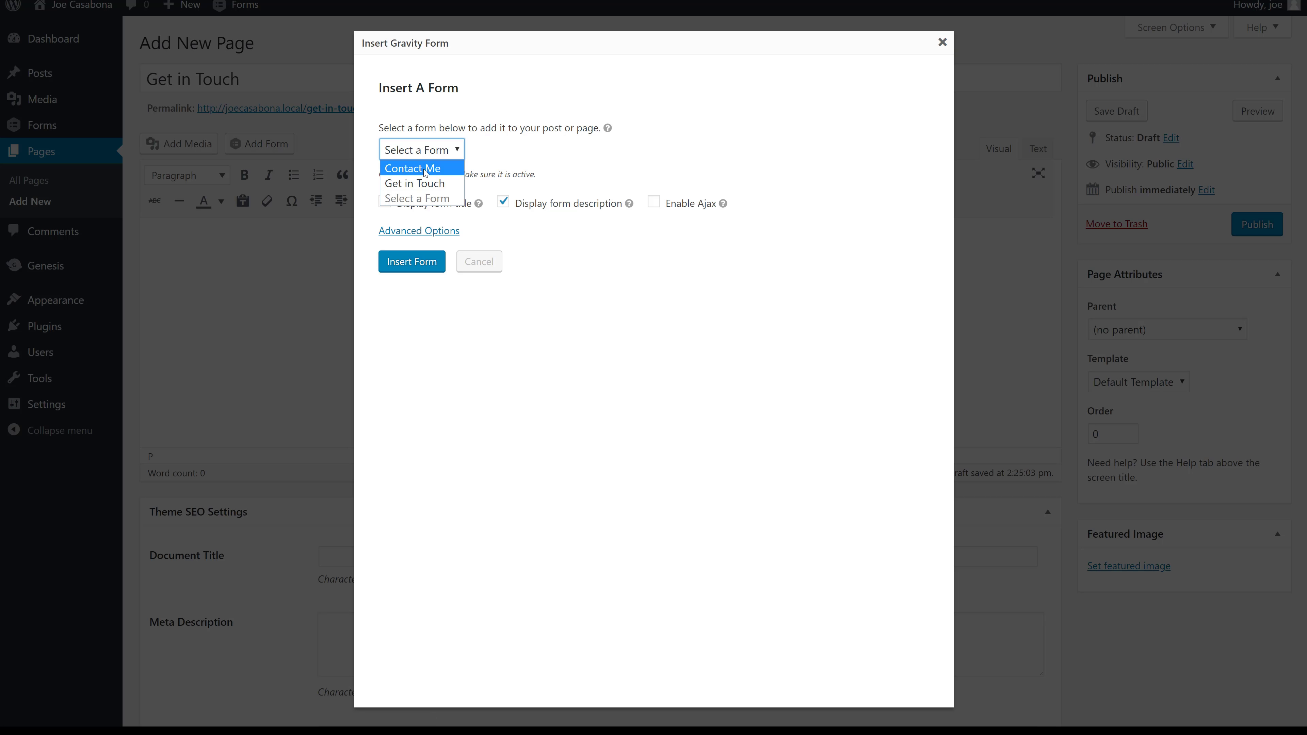
left_click(426, 185)
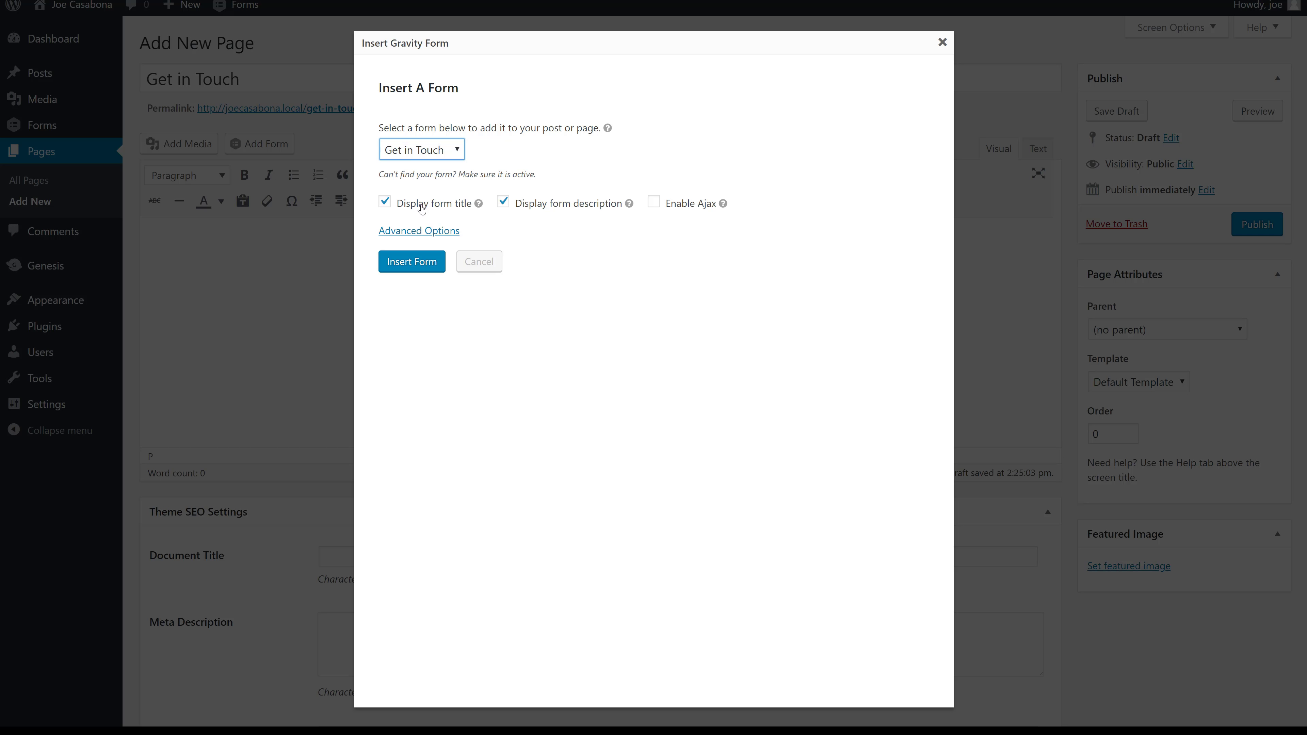
left_click(422, 209)
left_click(554, 208)
left_click(692, 208)
left_click(413, 263)
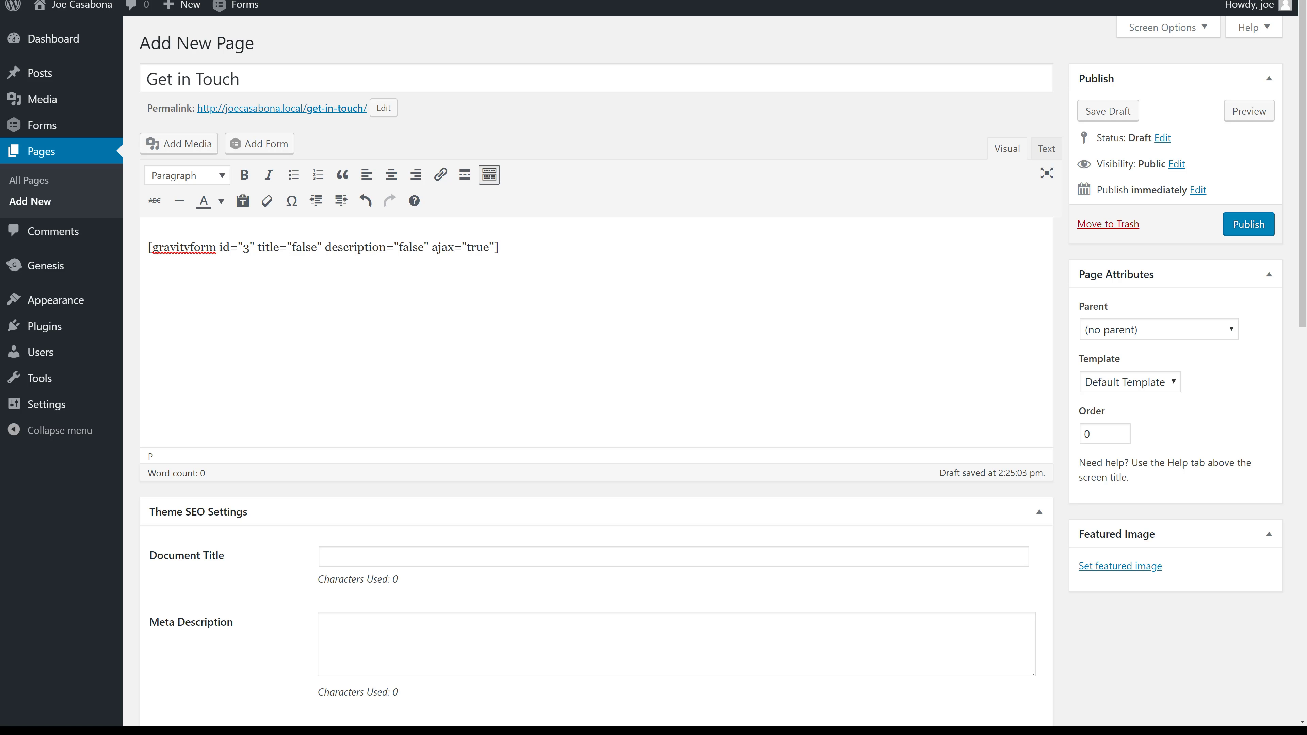
Publish the Get in Touch page and view it on the site.
left_click(1261, 226)
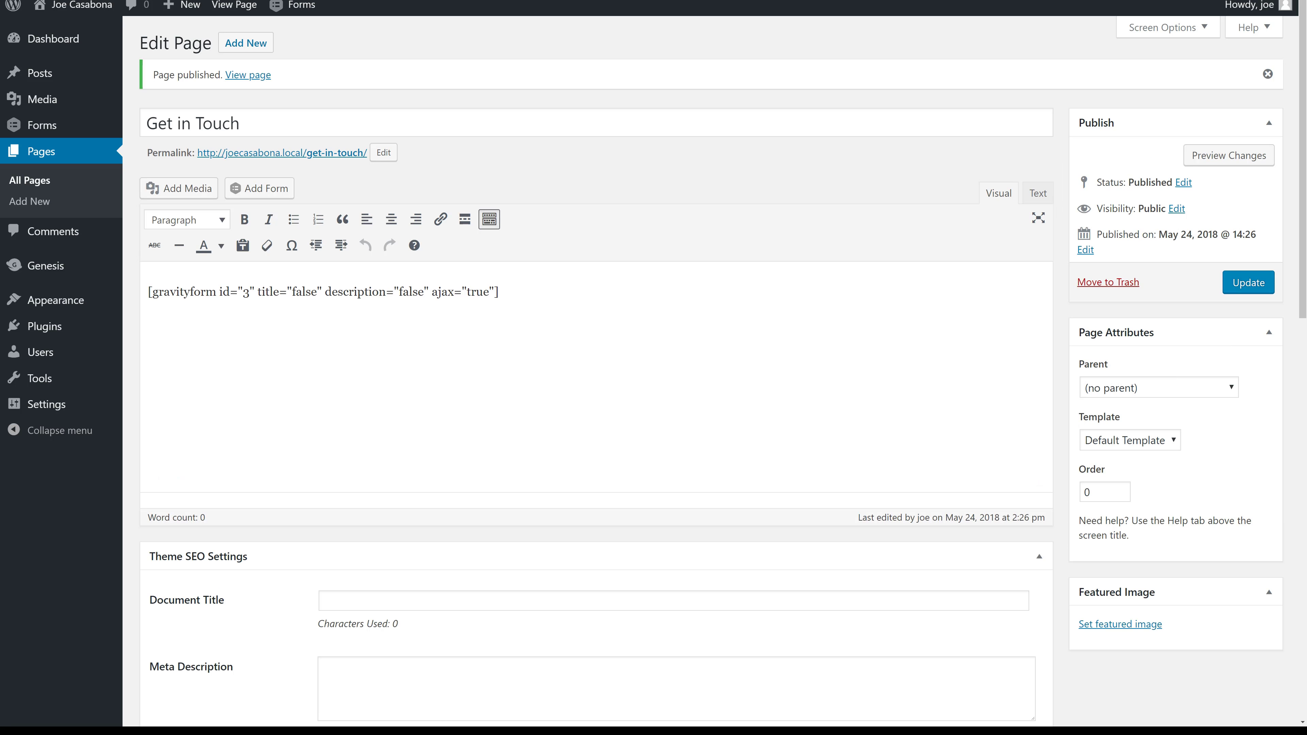
left_click(249, 76)
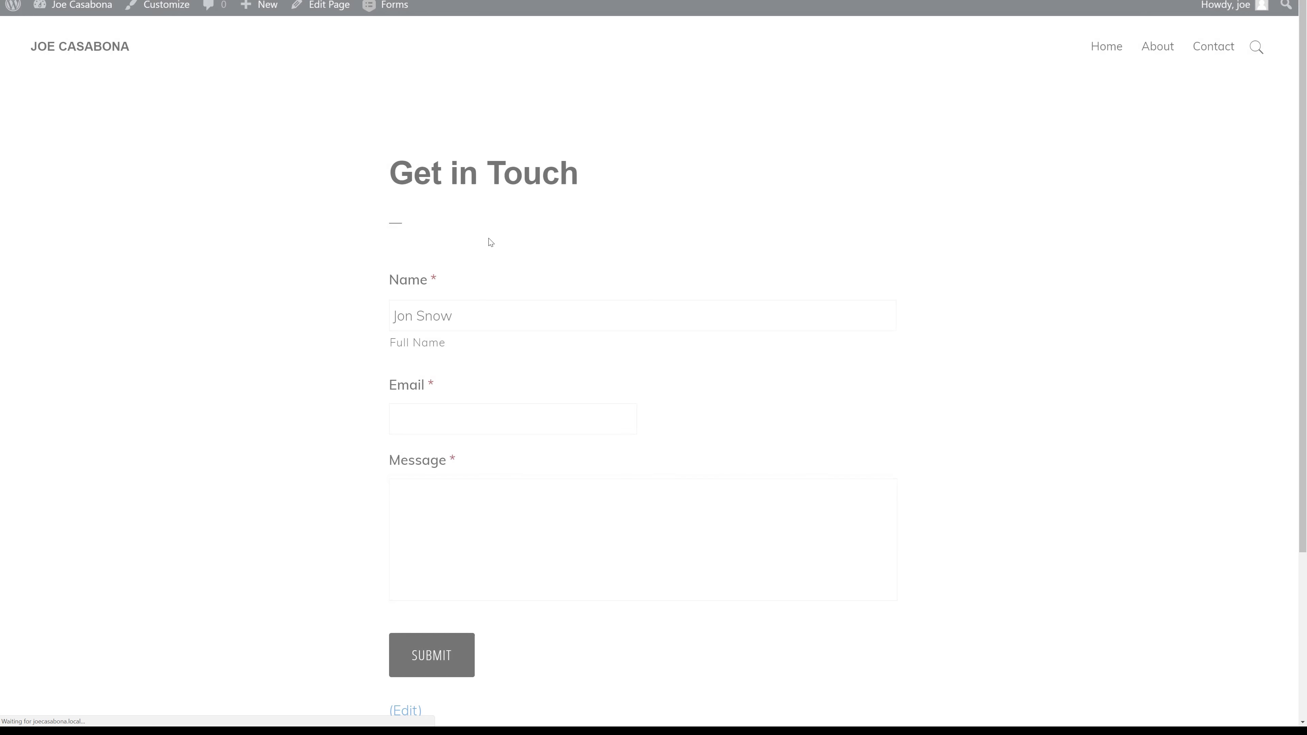
scroll(519, 543, "down", 4)
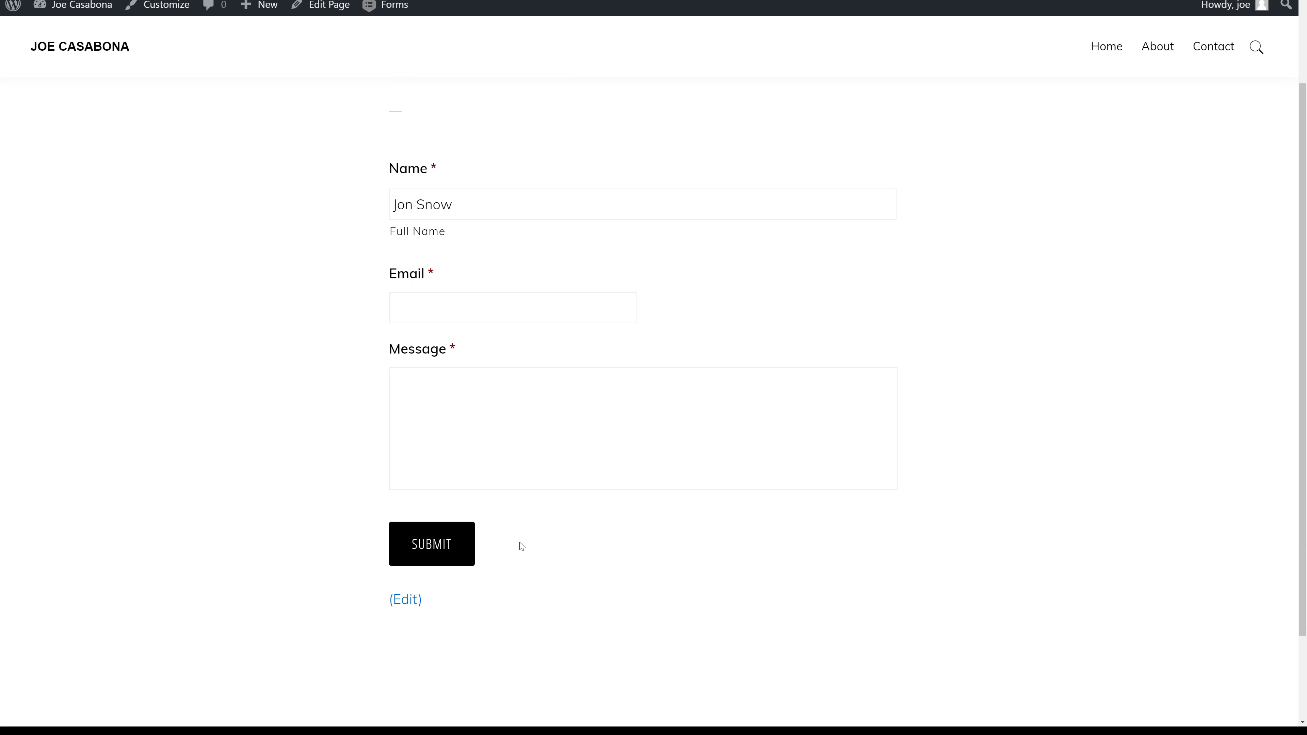
scroll(519, 542, "up", 4)
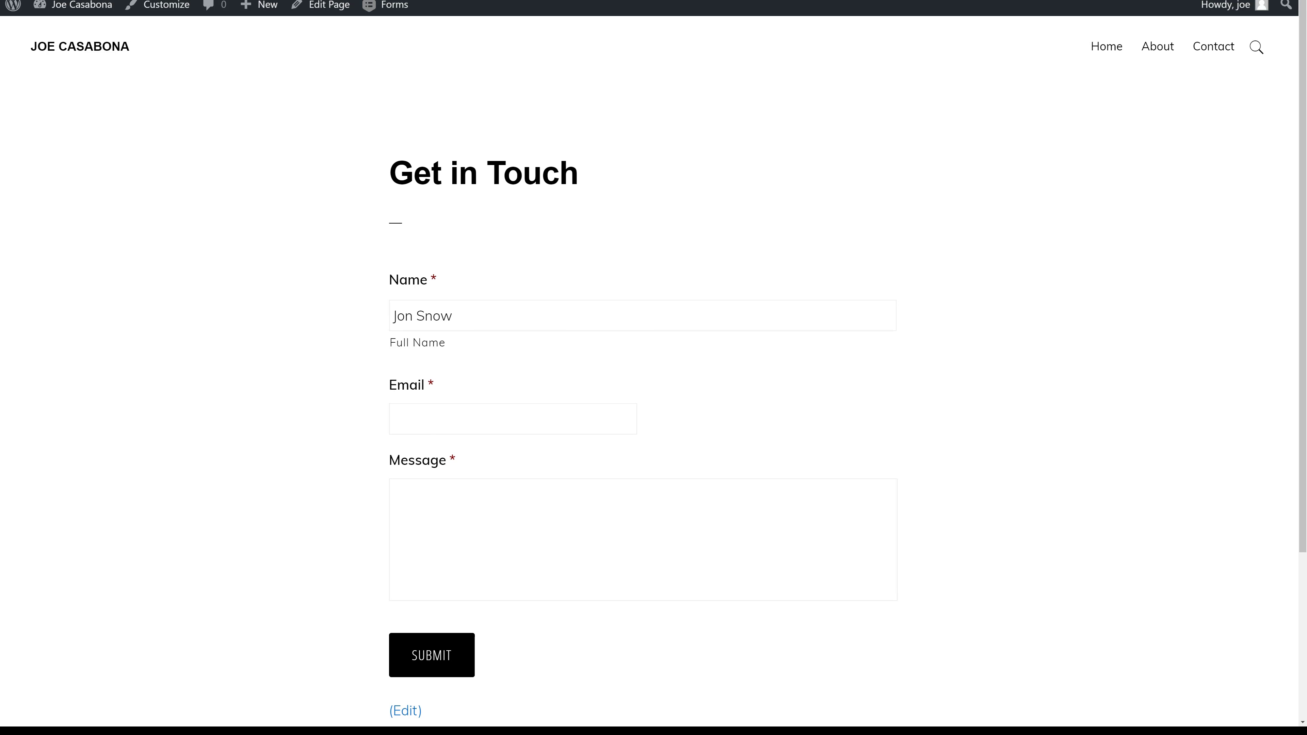
Fill the form with a sample name, an e-mail address and the message 'Hello!', then submit.
left_click(459, 315)
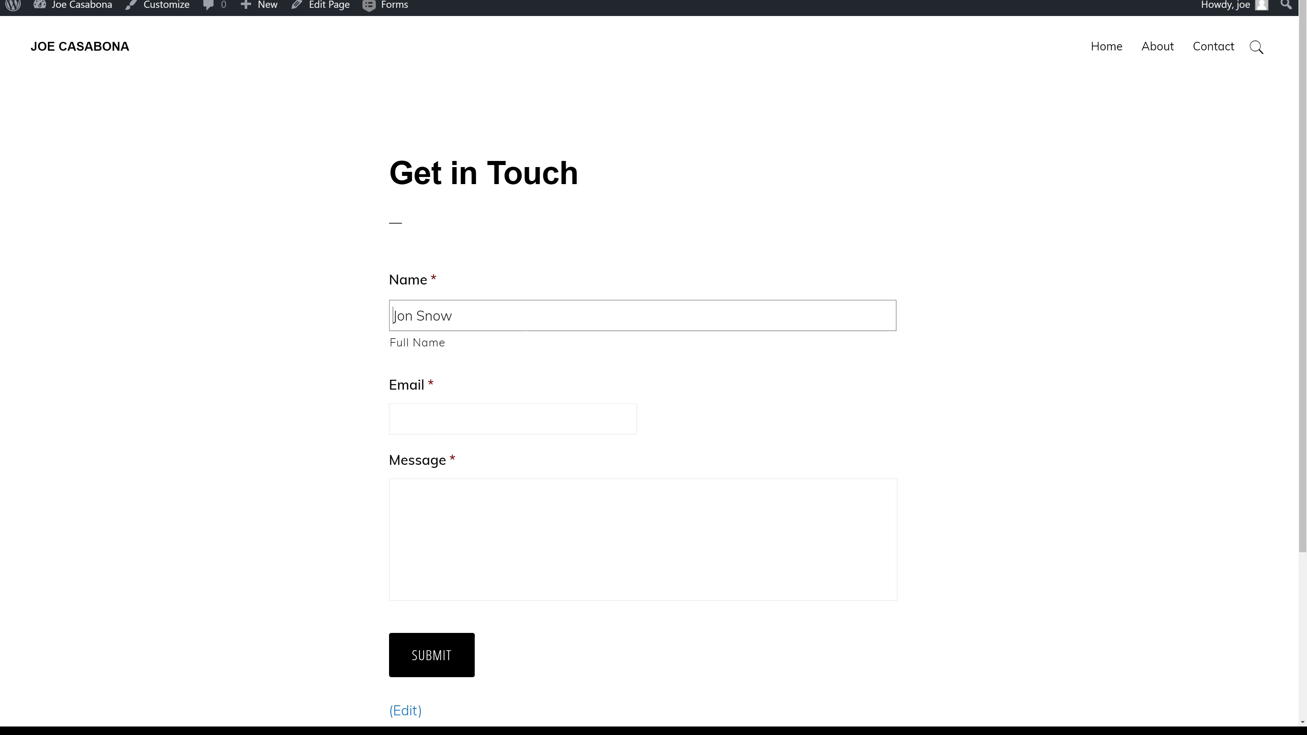
type("John Smith")
key("Tab")
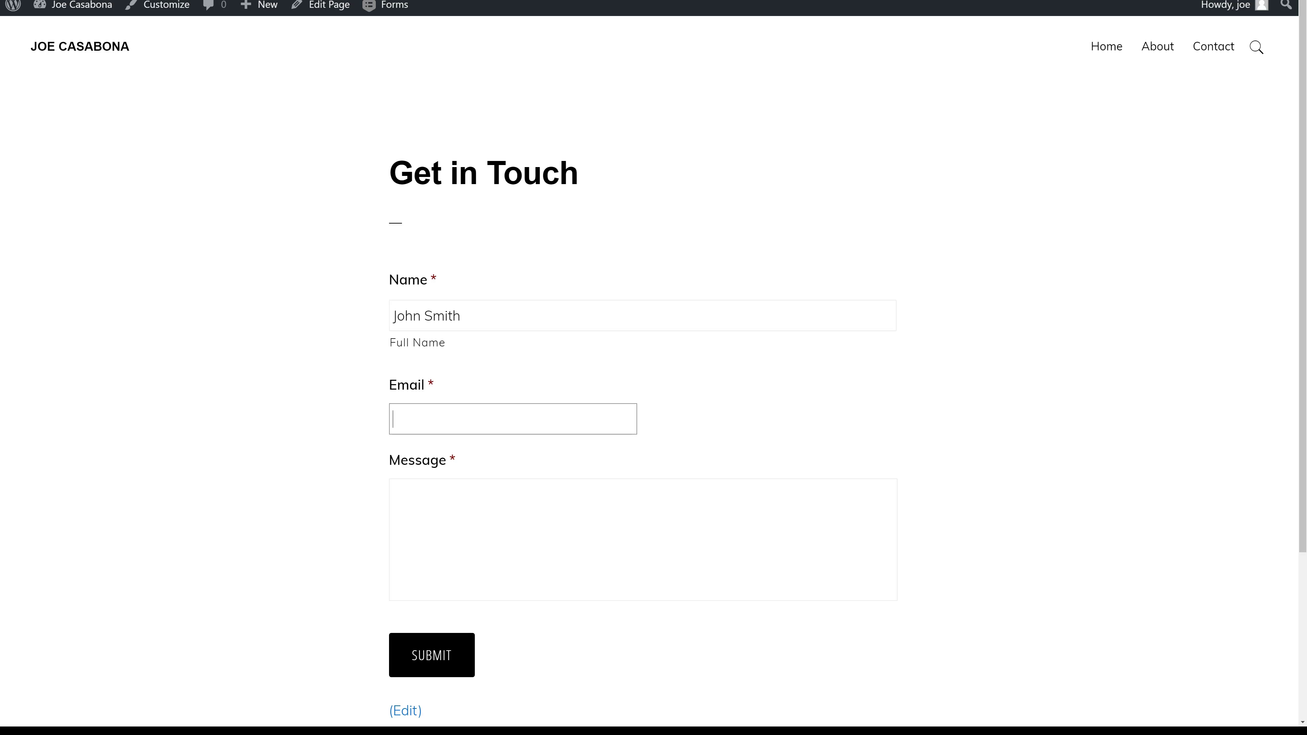
key("Tab")
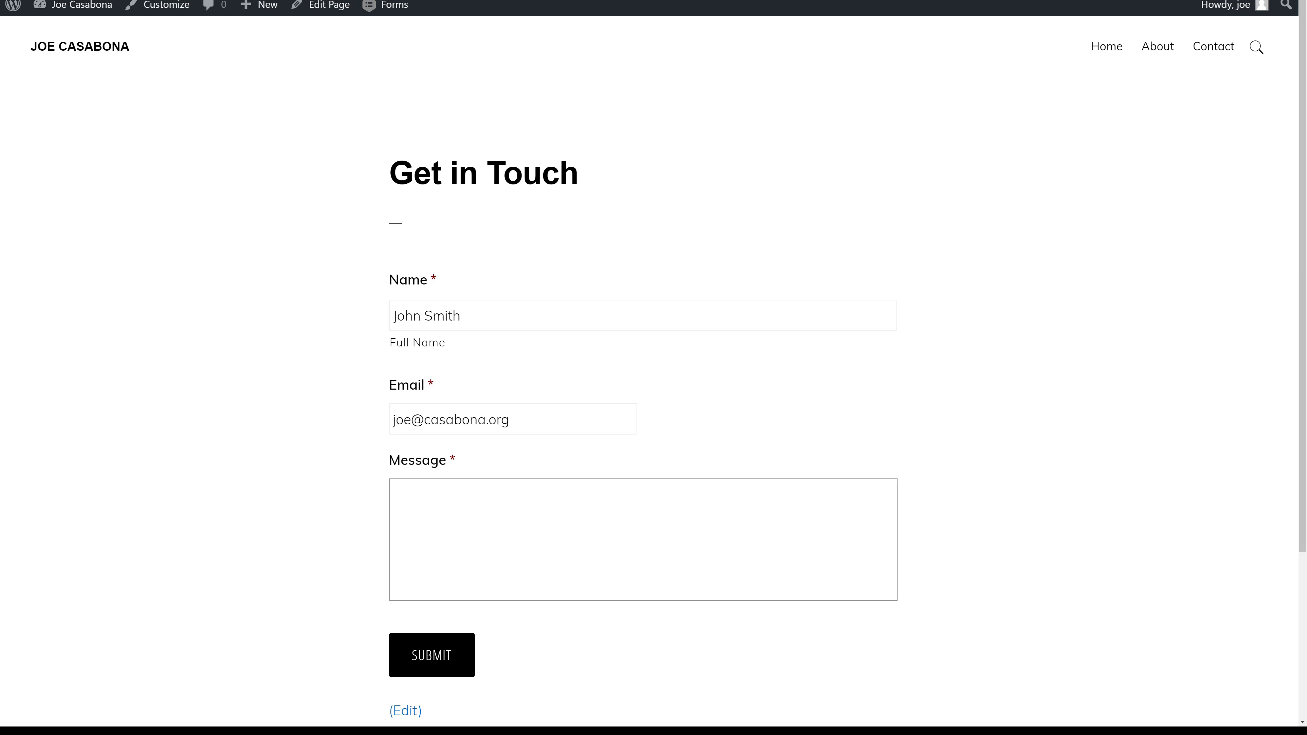
type("Hello!")
scroll(563, 554, "down", 2)
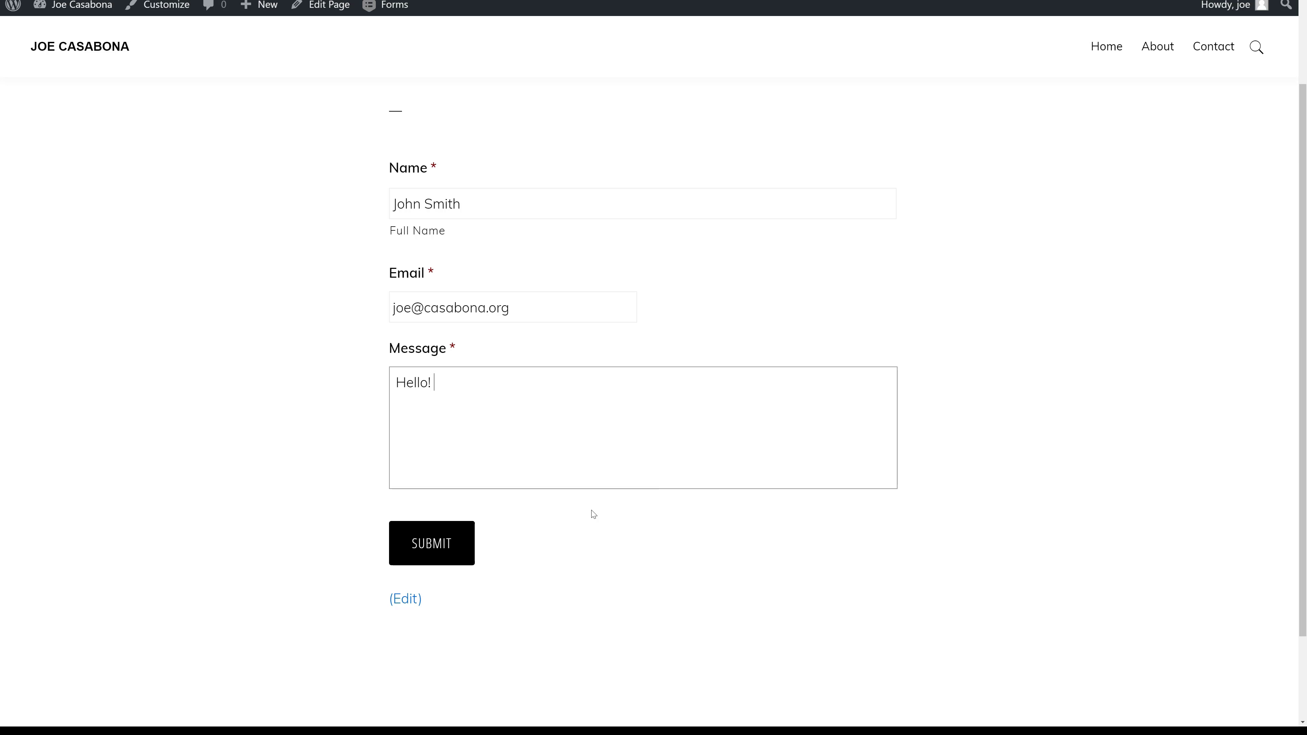
left_click(452, 552)
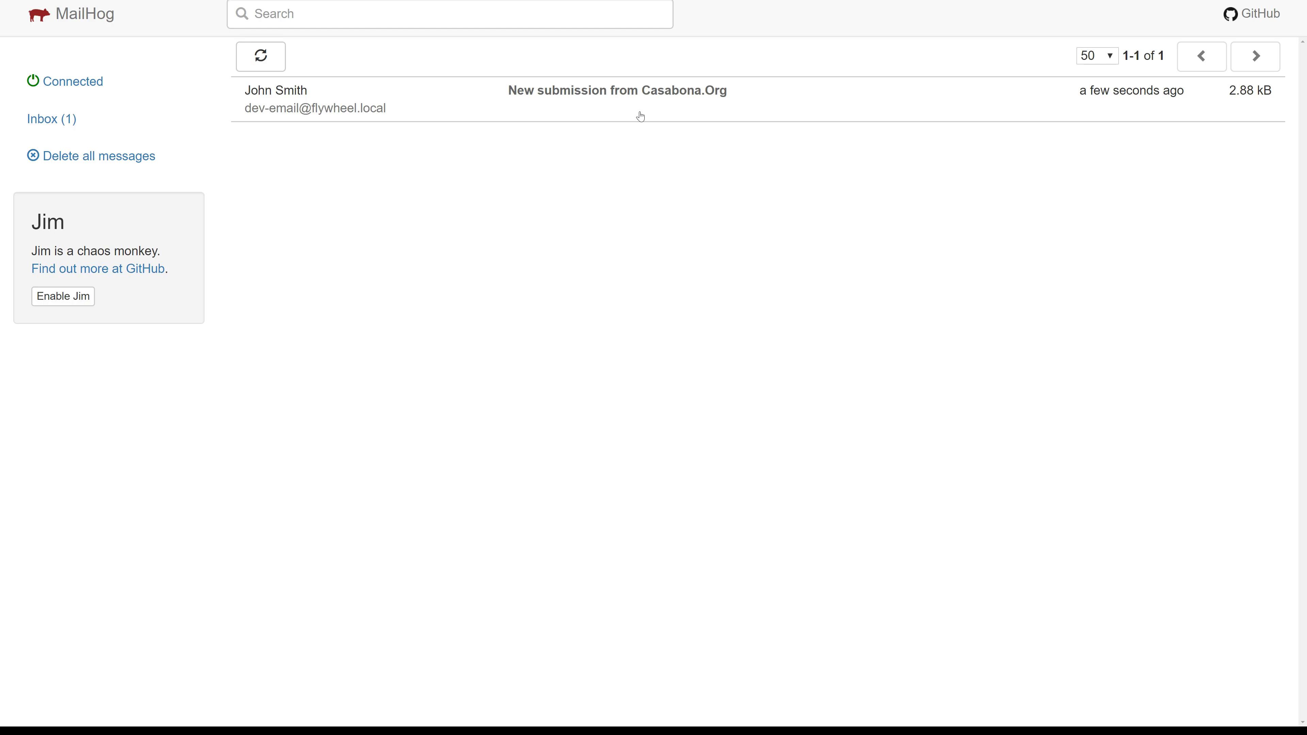
Open the 'New submission from Casabona.Org' email and check its sender, recipient and body.
left_click(640, 116)
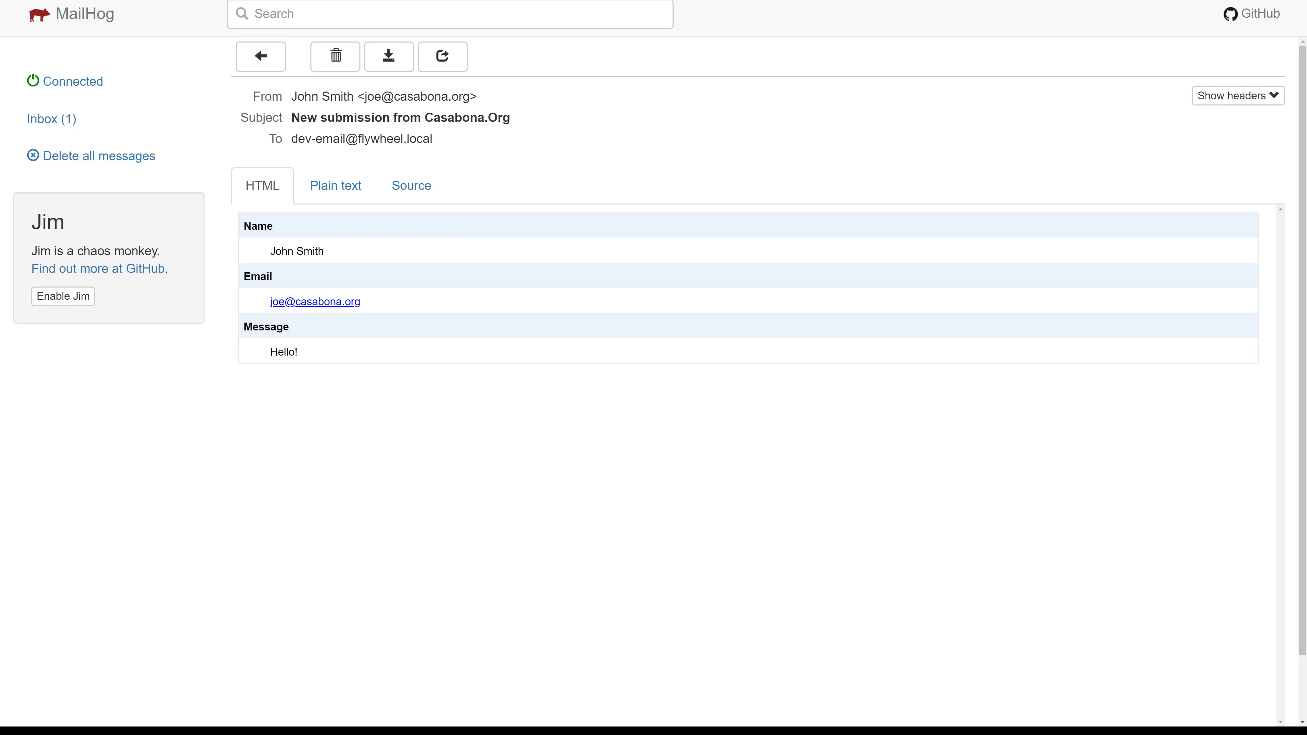
left_click_drag(357, 96, 482, 141)
left_click(488, 138)
left_click(483, 141)
scroll(377, 291, "down", 2)
scroll(374, 292, "up", 1)
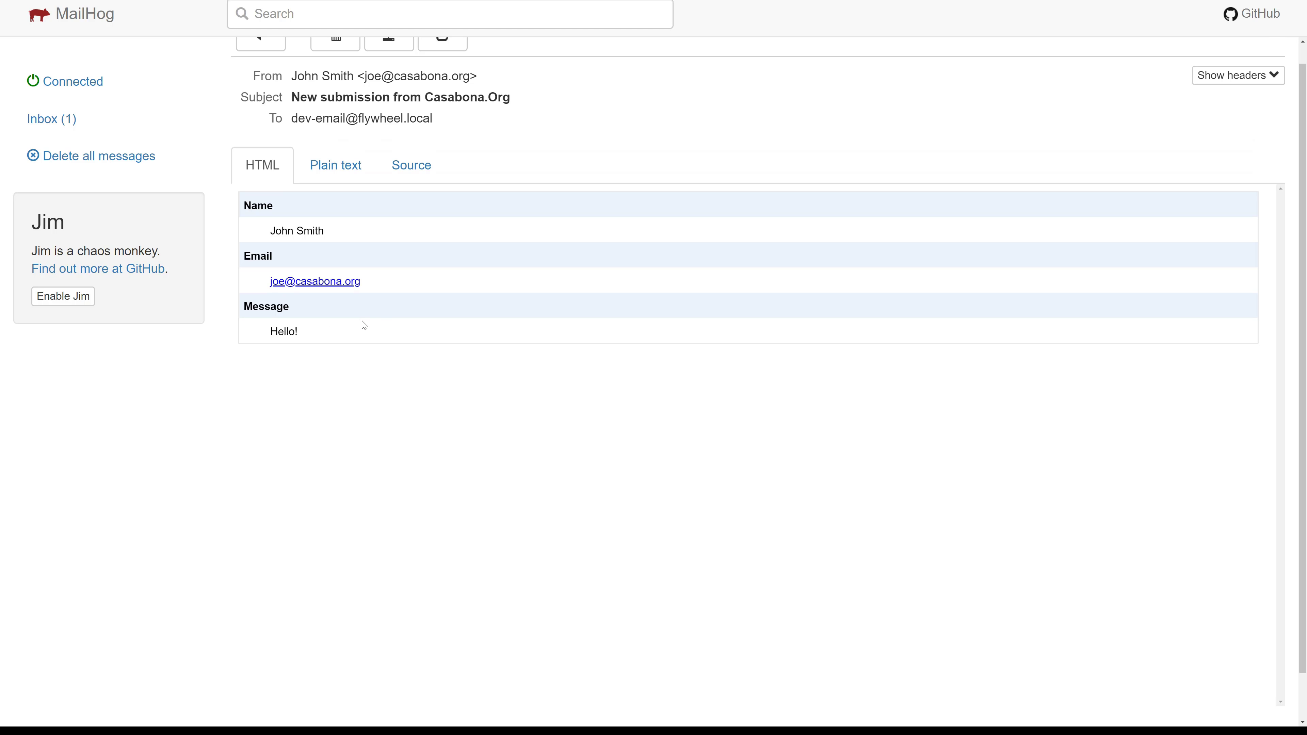